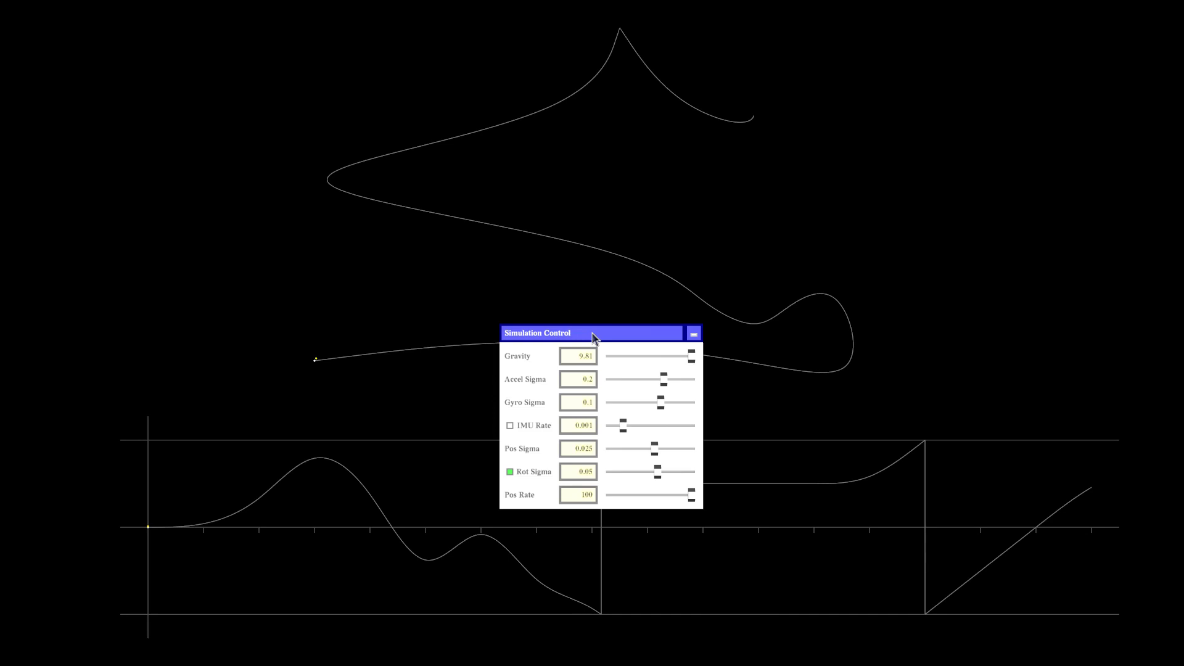
Step: Move the Simulation Control dialog clear of the plotted curves and run the trajectory simulation
{"action": "left_click_drag", "start_coordinate": [597, 334], "coordinate": [113, 31]}
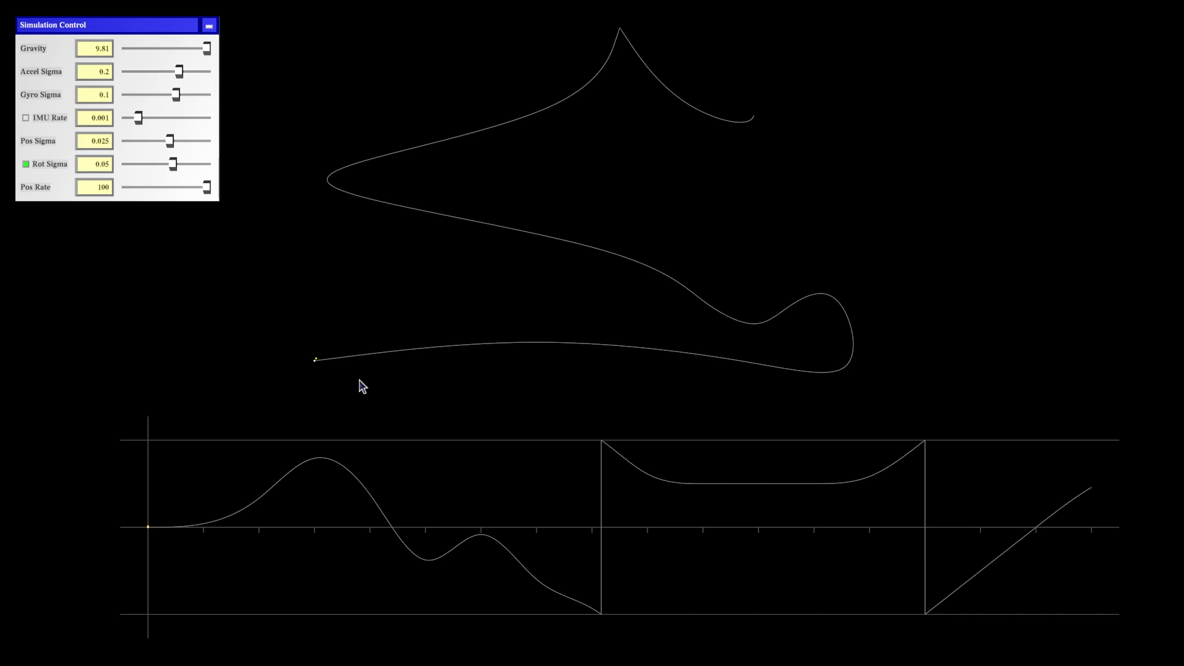
{"action": "key", "text": "space"}
{"action": "key", "text": "space"}
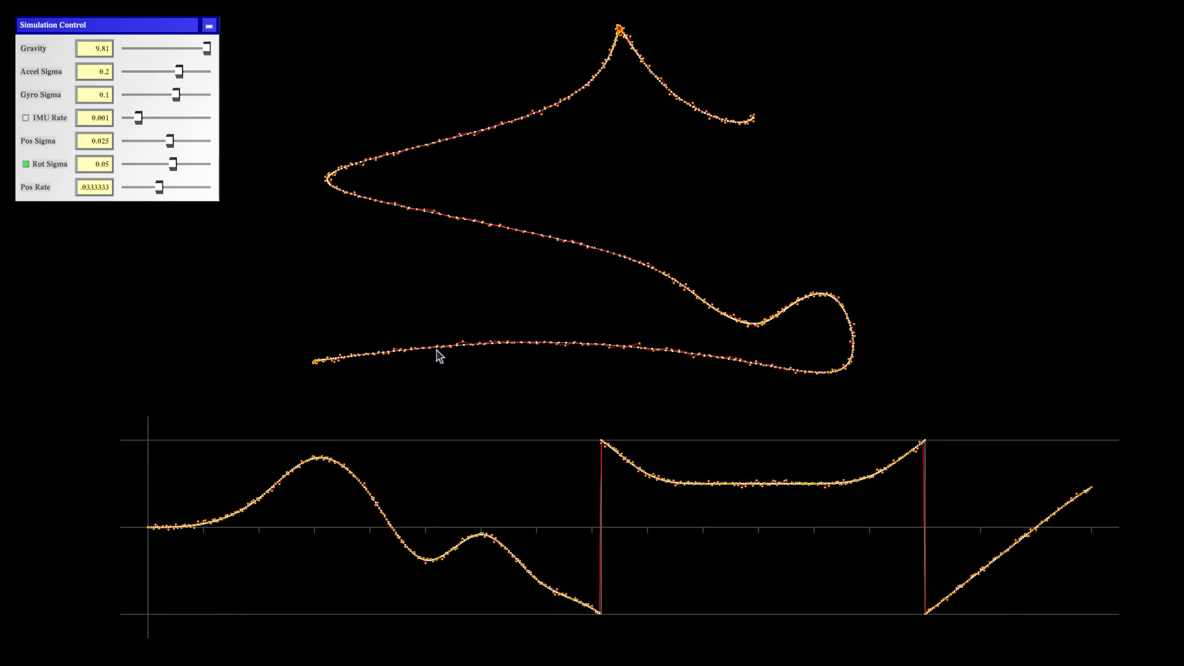
Step: Examine the noisy red position measurements against the true path along the lower stretch of the trajectory
{"action": "scroll", "coordinate": [349, 372], "scroll_direction": "up", "scroll_amount": 5}
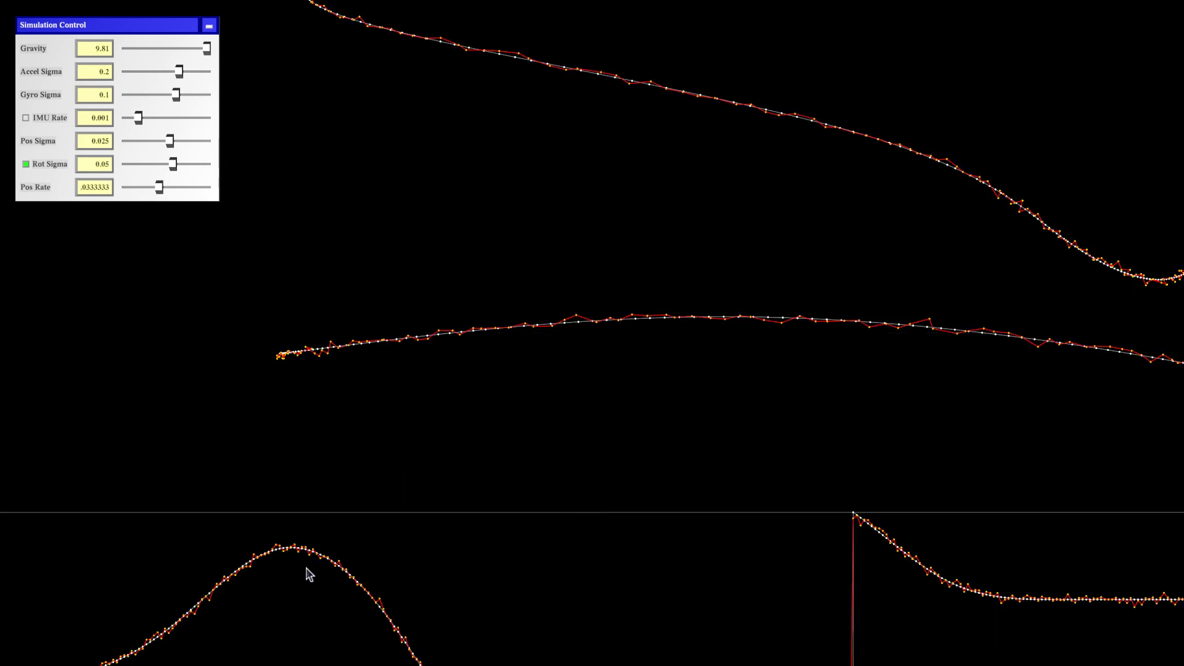
{"action": "scroll", "coordinate": [462, 390], "scroll_direction": "down", "scroll_amount": 2}
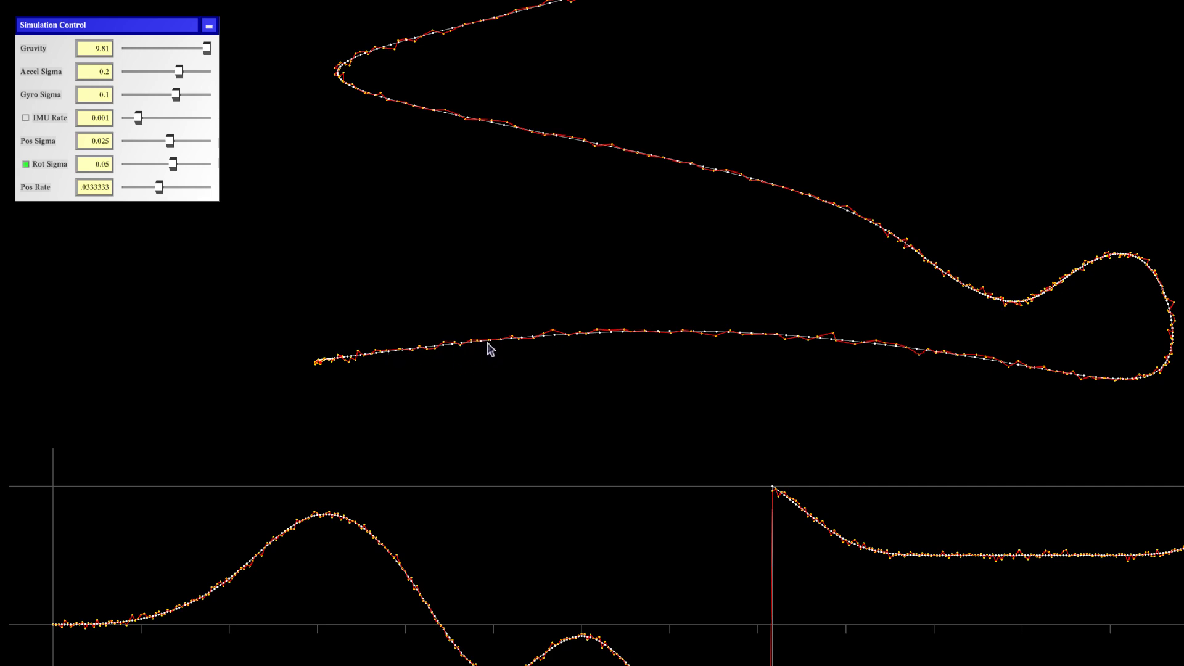
{"action": "scroll", "coordinate": [490, 347], "scroll_direction": "up", "scroll_amount": 10}
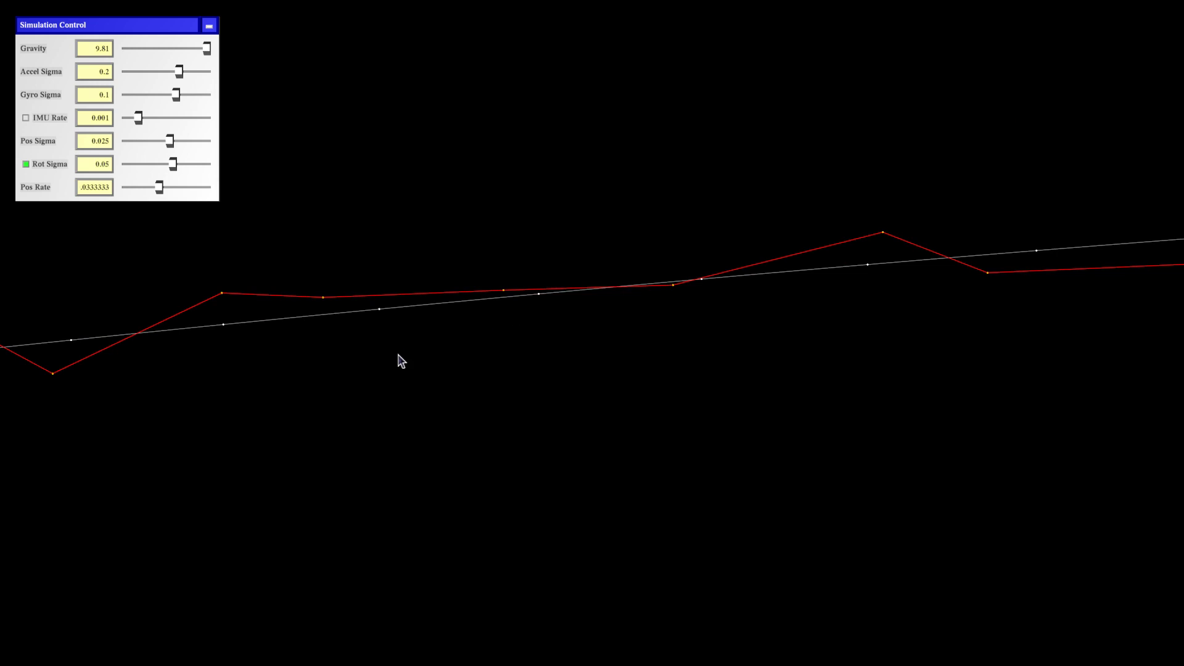
{"action": "scroll", "coordinate": [398, 352], "scroll_direction": "down", "scroll_amount": 2}
{"action": "left_click_drag", "start_coordinate": [364, 342], "coordinate": [935, 346]}
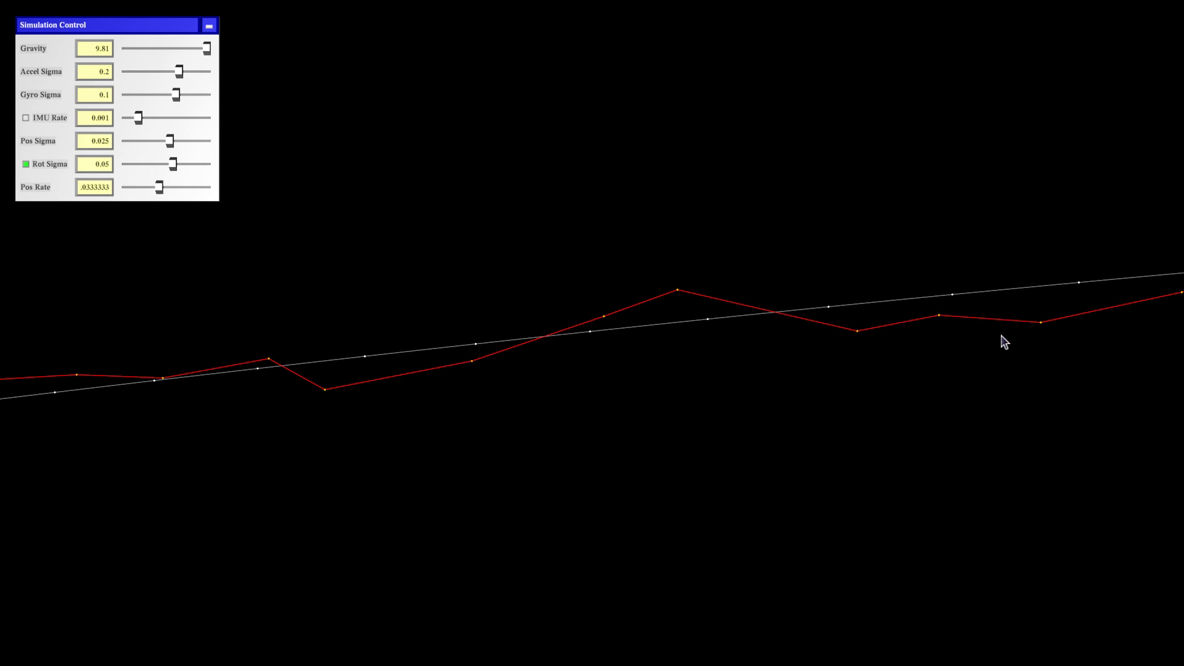
{"action": "scroll", "coordinate": [618, 415], "scroll_direction": "down", "scroll_amount": 2}
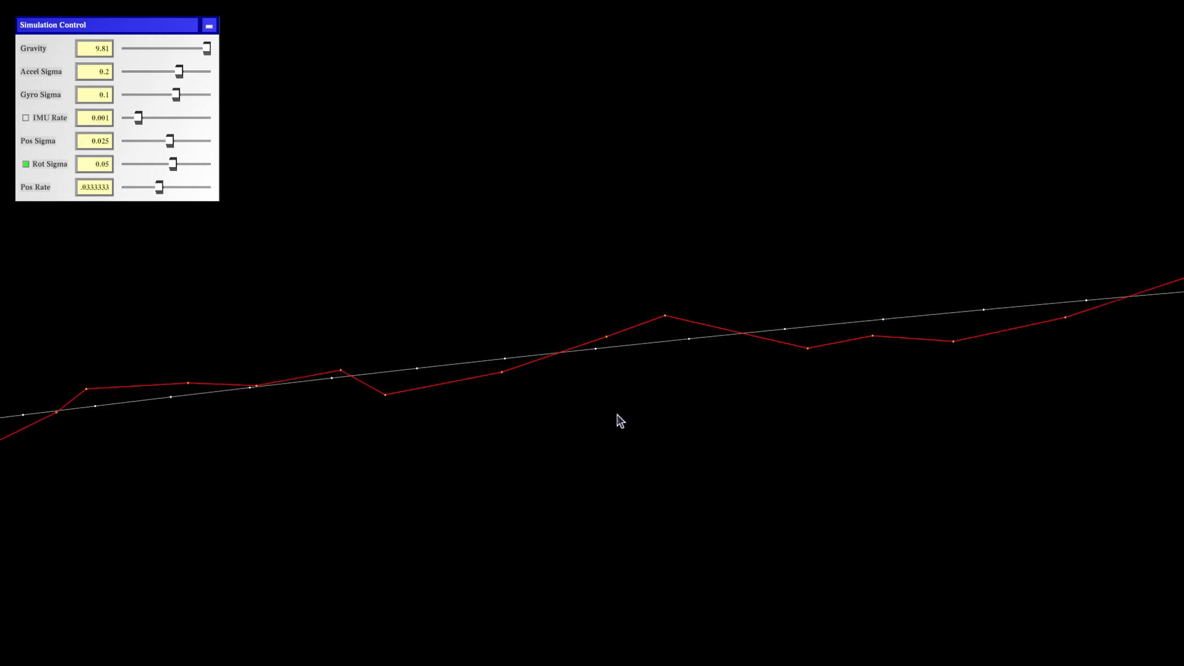
{"action": "left_click_drag", "start_coordinate": [614, 453], "coordinate": [604, 426]}
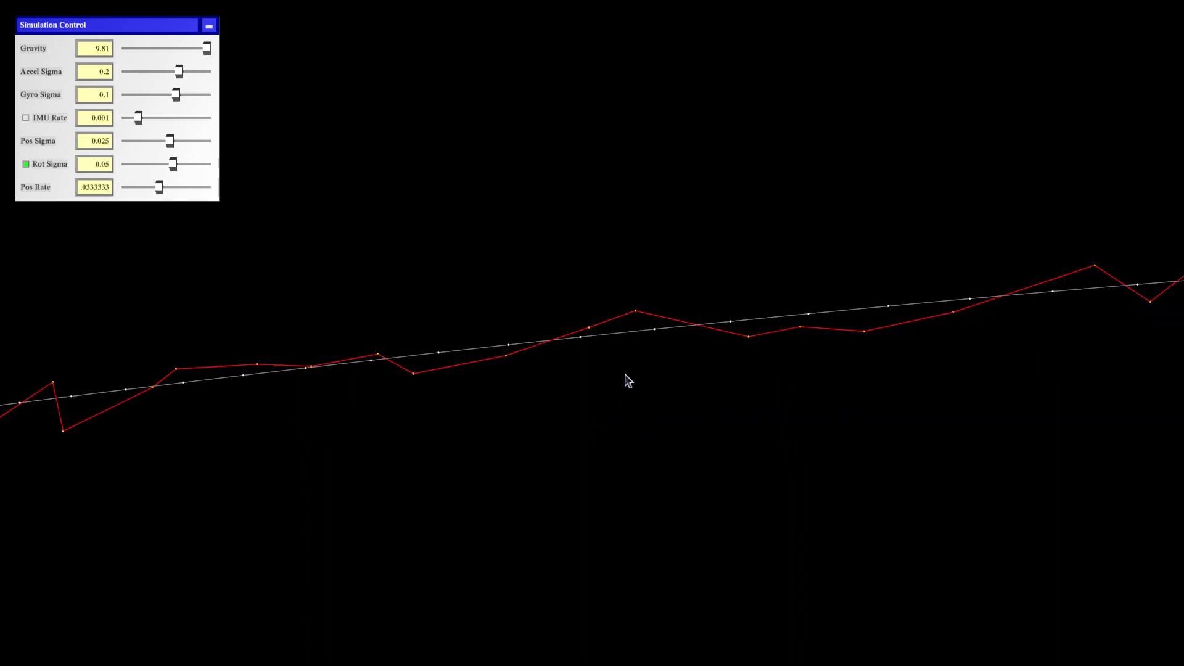
{"action": "scroll", "coordinate": [626, 378], "scroll_direction": "up", "scroll_amount": 5}
{"action": "left_click_drag", "start_coordinate": [626, 378], "coordinate": [627, 426]}
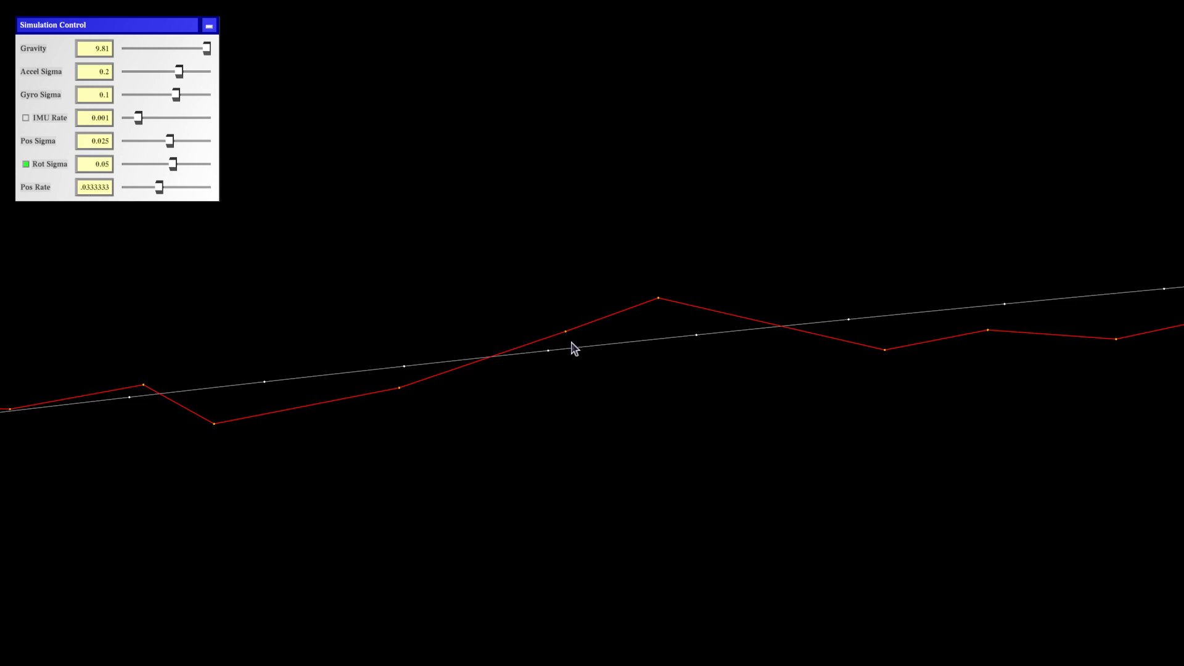
{"action": "scroll", "coordinate": [551, 400], "scroll_direction": "down", "scroll_amount": 8}
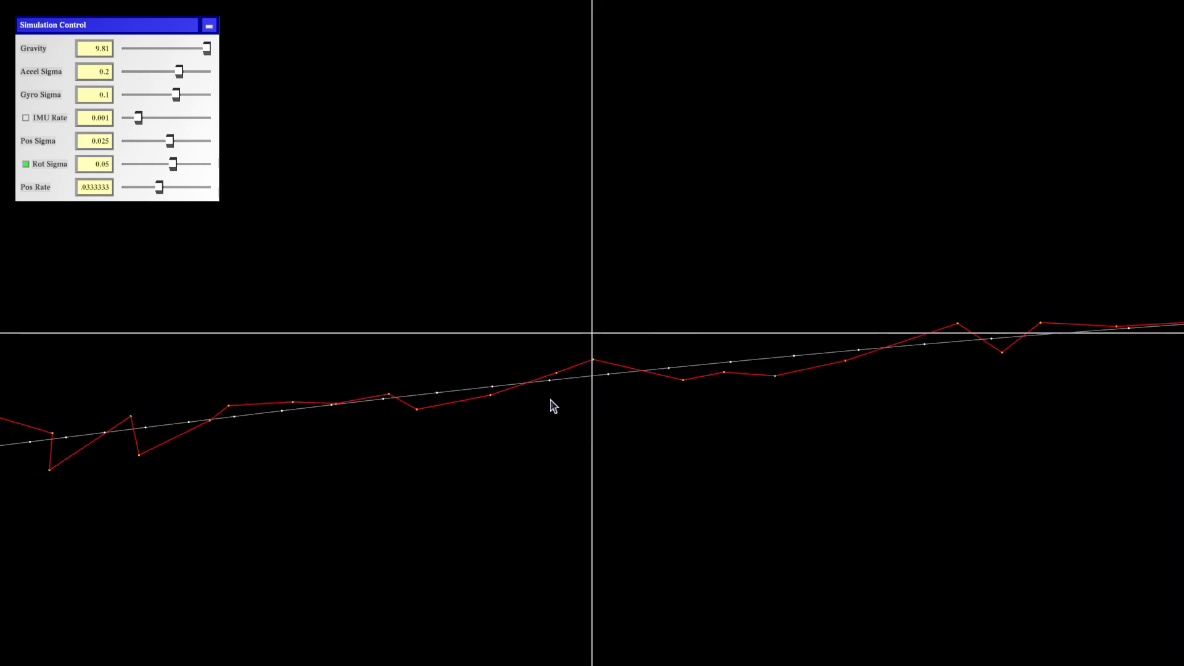
{"action": "scroll", "coordinate": [557, 427], "scroll_direction": "down", "scroll_amount": 3}
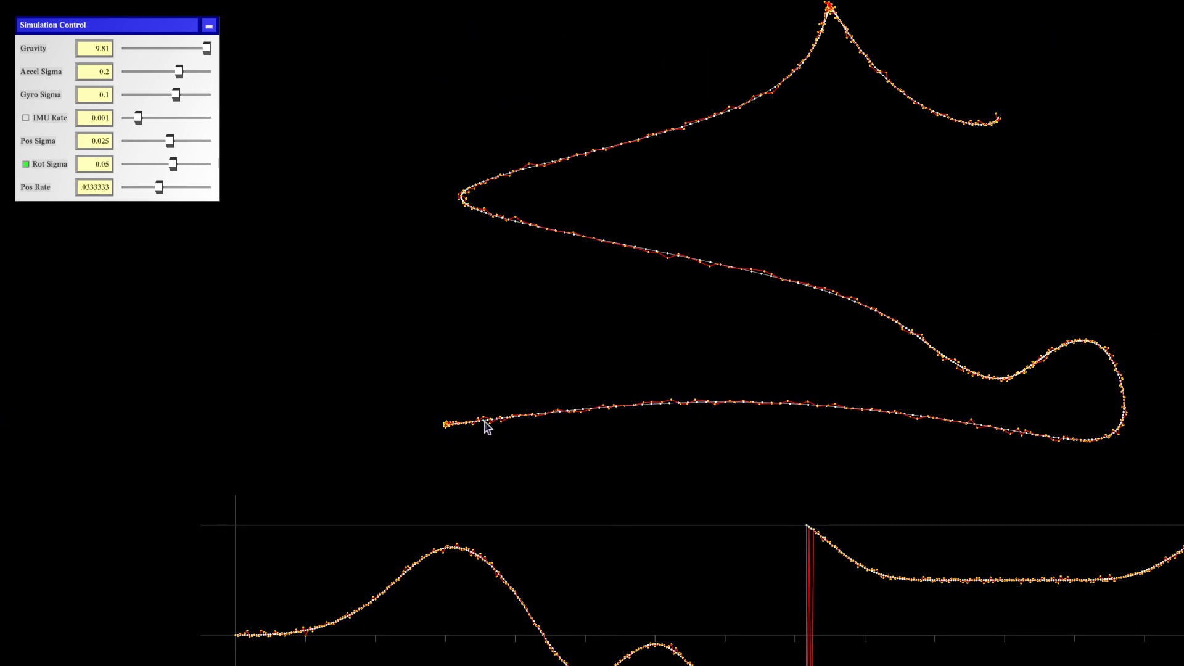
Step: Inspect how the position measurements scatter around the trajectory's sharp upper peak, then view the whole path again
{"action": "scroll", "coordinate": [639, 391], "scroll_direction": "up", "scroll_amount": 8}
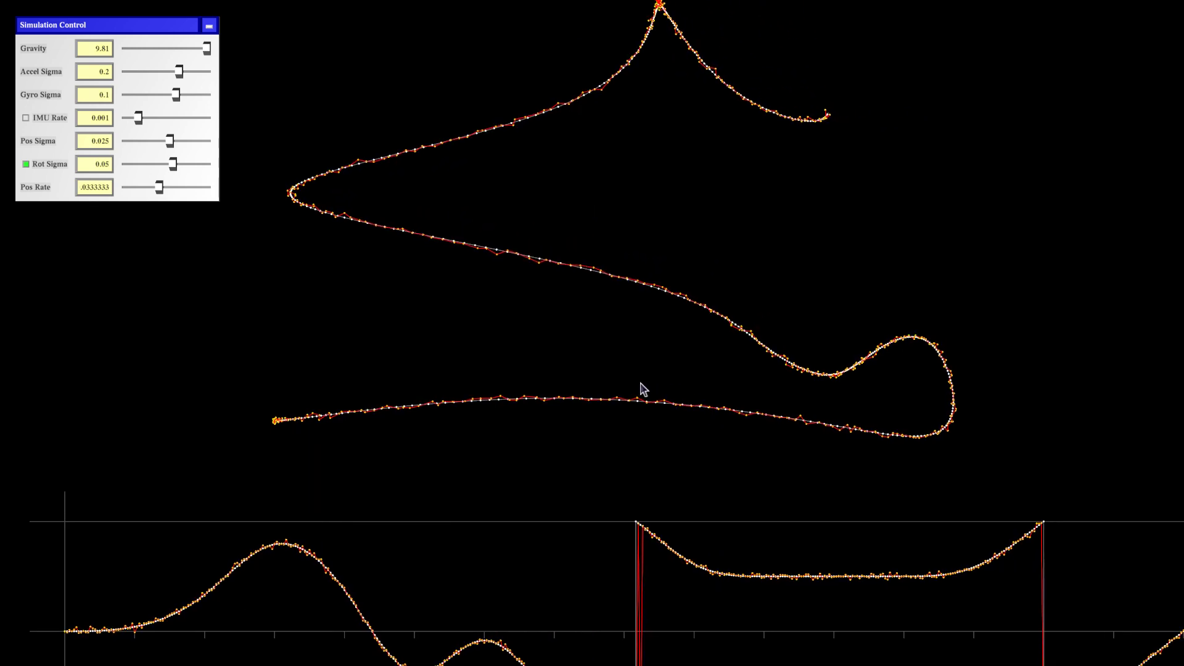
{"action": "left_click_drag", "start_coordinate": [803, 174], "coordinate": [678, 496]}
{"action": "left_click_drag", "start_coordinate": [766, 132], "coordinate": [670, 496]}
{"action": "left_click_drag", "start_coordinate": [676, 365], "coordinate": [738, 508]}
{"action": "left_click_drag", "start_coordinate": [552, 250], "coordinate": [757, 501]}
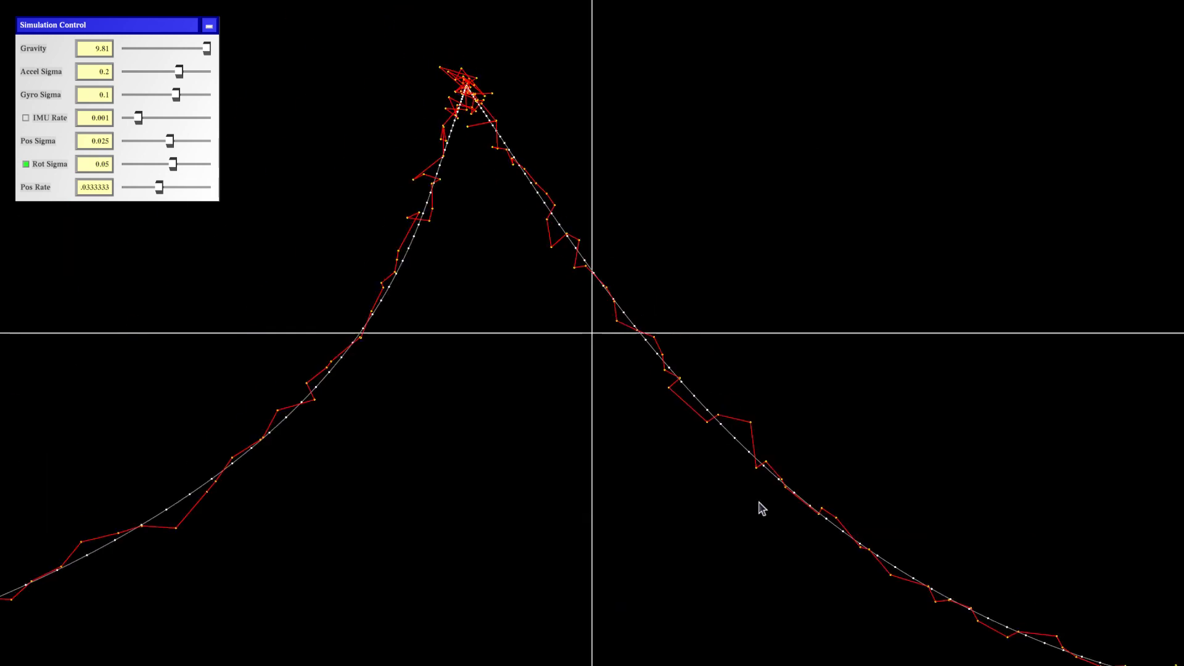
{"action": "left_click_drag", "start_coordinate": [602, 176], "coordinate": [732, 423]}
{"action": "scroll", "coordinate": [602, 360], "scroll_direction": "up", "scroll_amount": 2}
{"action": "left_click_drag", "start_coordinate": [590, 305], "coordinate": [608, 372]}
{"action": "scroll", "coordinate": [608, 372], "scroll_direction": "up", "scroll_amount": 7}
{"action": "scroll", "coordinate": [568, 345], "scroll_direction": "down", "scroll_amount": 2}
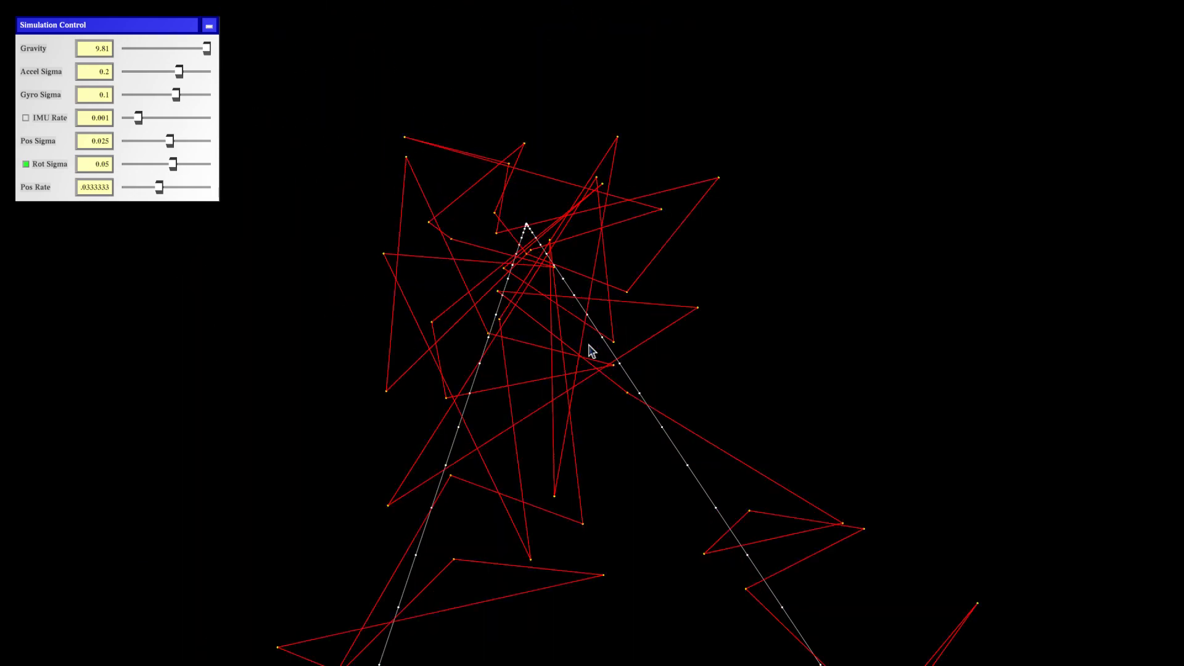
{"action": "scroll", "coordinate": [554, 457], "scroll_direction": "down", "scroll_amount": 5}
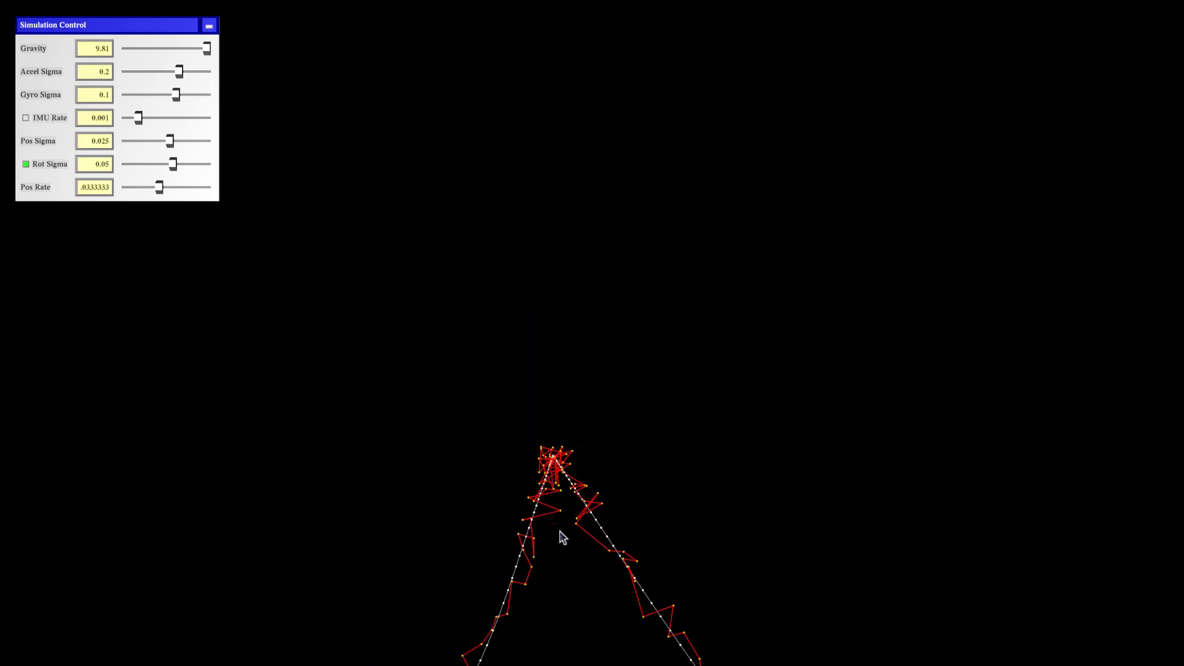
{"action": "left_click_drag", "start_coordinate": [568, 577], "coordinate": [647, 218]}
{"action": "scroll", "coordinate": [643, 471], "scroll_direction": "down", "scroll_amount": 1}
{"action": "scroll", "coordinate": [643, 470], "scroll_direction": "down", "scroll_amount": 3}
{"action": "left_click_drag", "start_coordinate": [649, 563], "coordinate": [717, 223]}
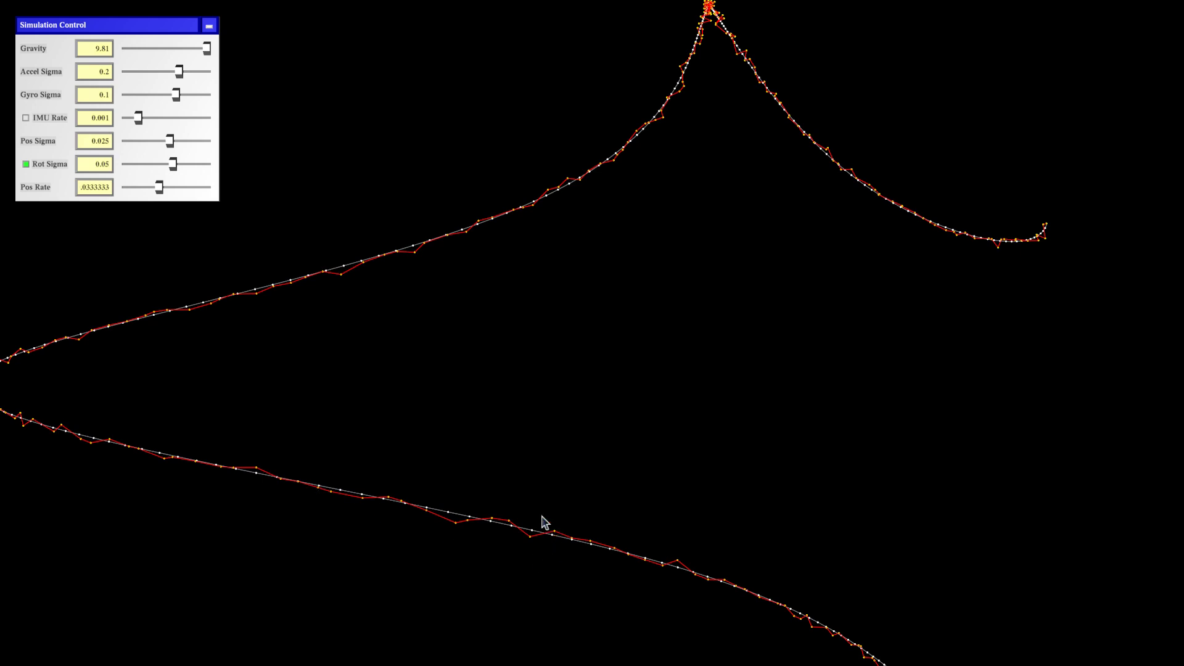
{"action": "scroll", "coordinate": [586, 481], "scroll_direction": "down", "scroll_amount": 2}
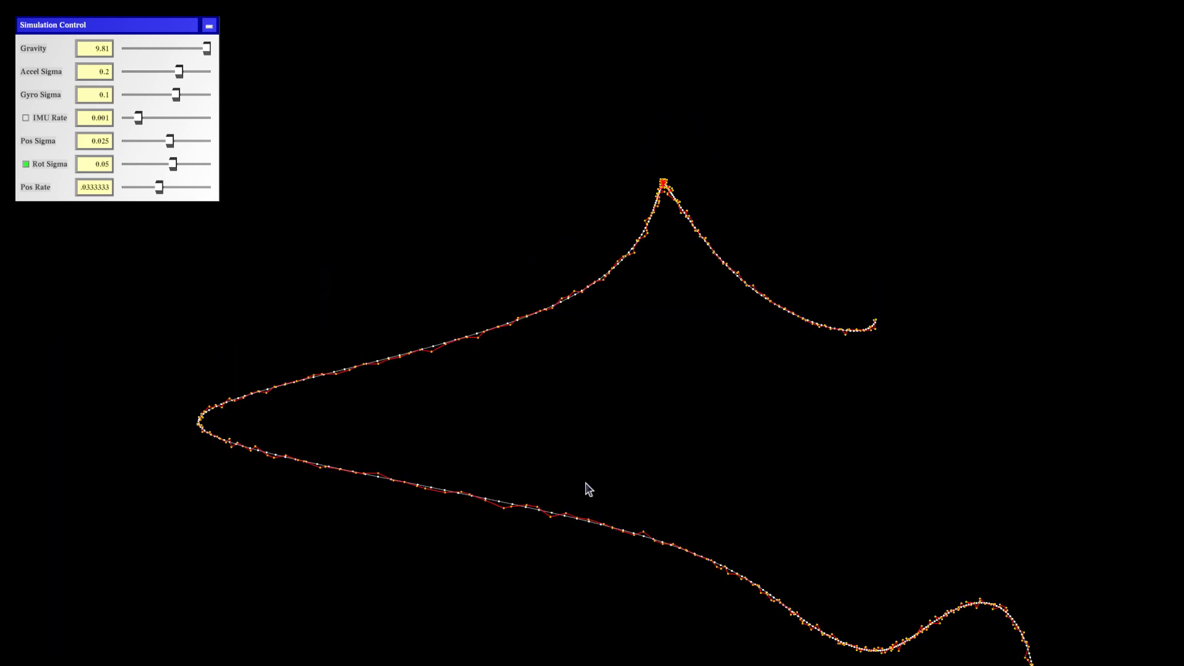
{"action": "left_click_drag", "start_coordinate": [675, 574], "coordinate": [654, 425]}
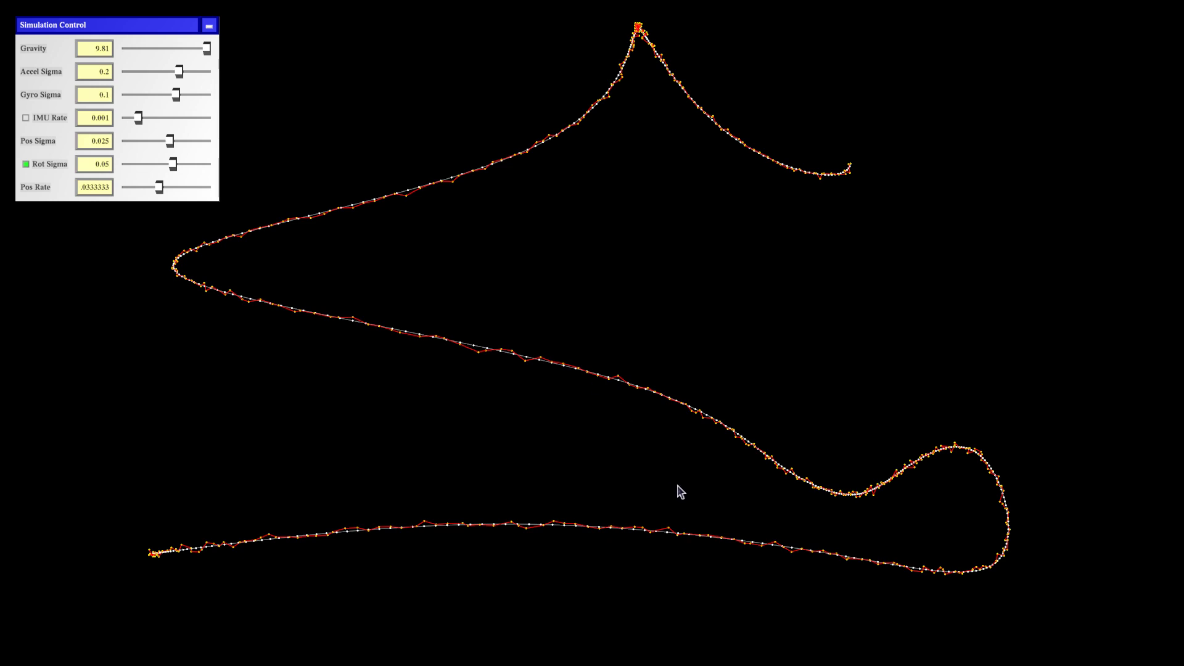
Step: Examine the noise in the rotation measurements on the flat section of the angle graph below the trajectory
{"action": "left_click_drag", "start_coordinate": [684, 515], "coordinate": [564, 273]}
{"action": "left_click_drag", "start_coordinate": [664, 444], "coordinate": [613, 262]}
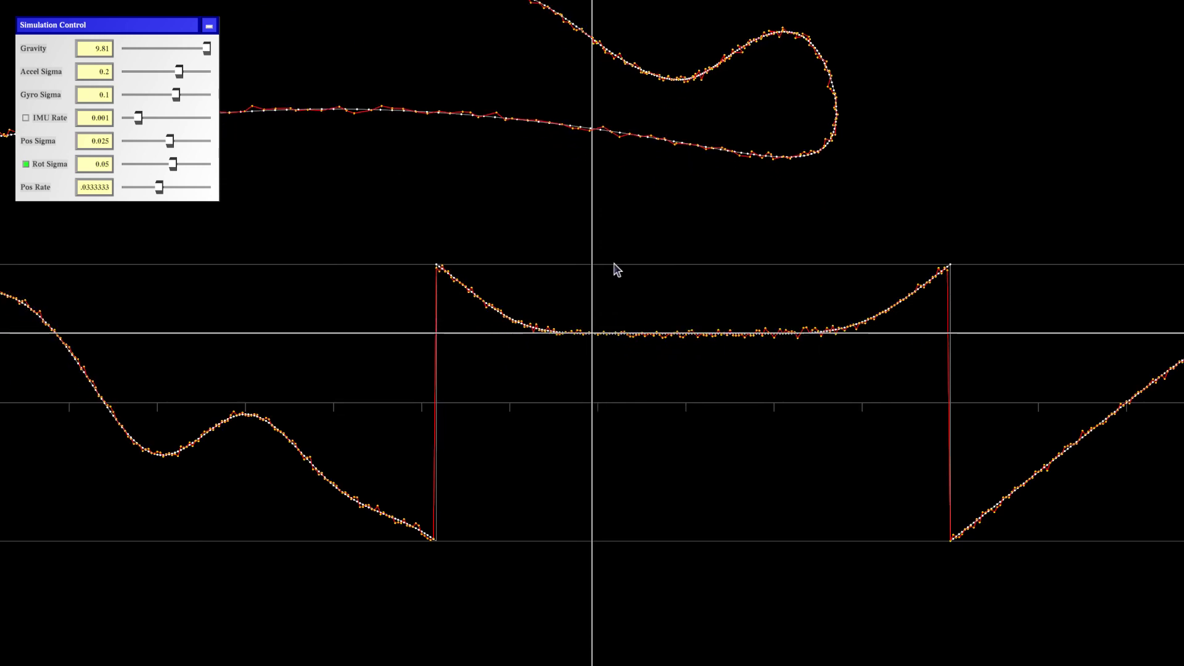
{"action": "scroll", "coordinate": [584, 370], "scroll_direction": "up", "scroll_amount": 6}
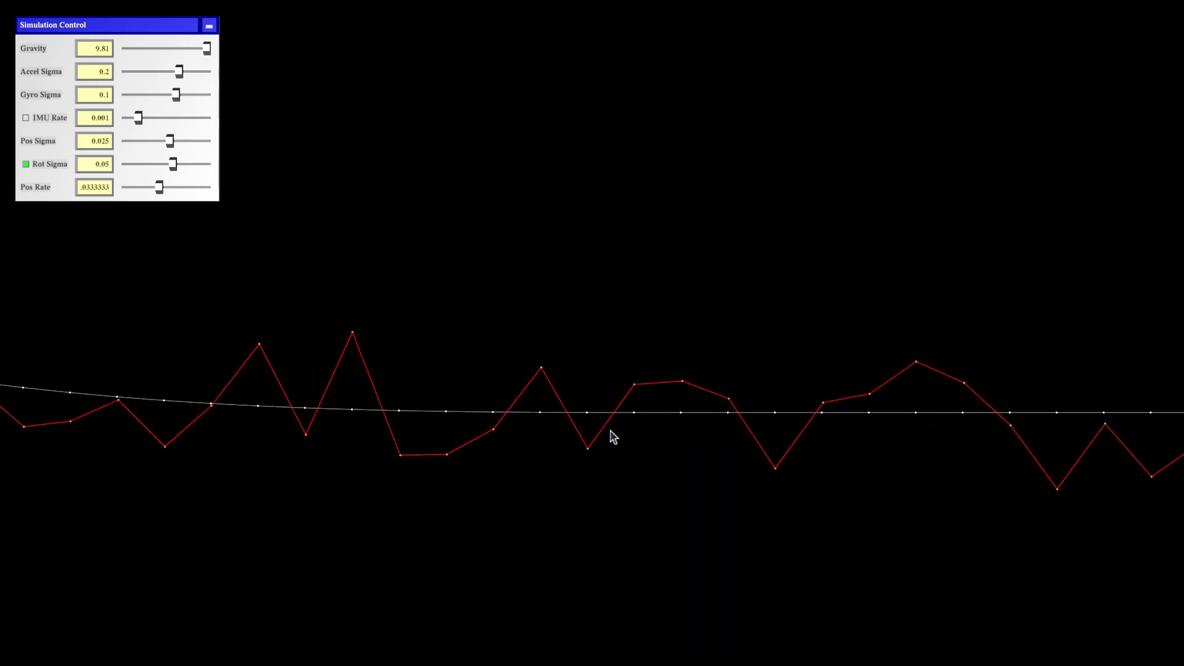
{"action": "scroll", "coordinate": [613, 437], "scroll_direction": "down", "scroll_amount": 3}
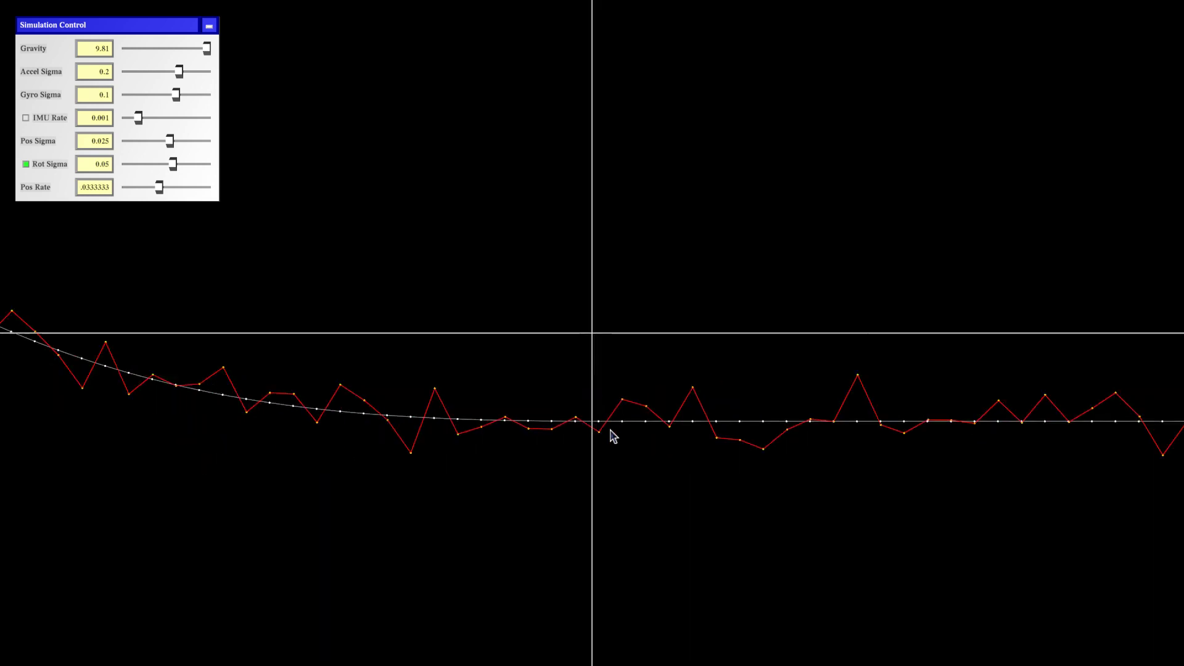
{"action": "scroll", "coordinate": [614, 436], "scroll_direction": "down", "scroll_amount": 8}
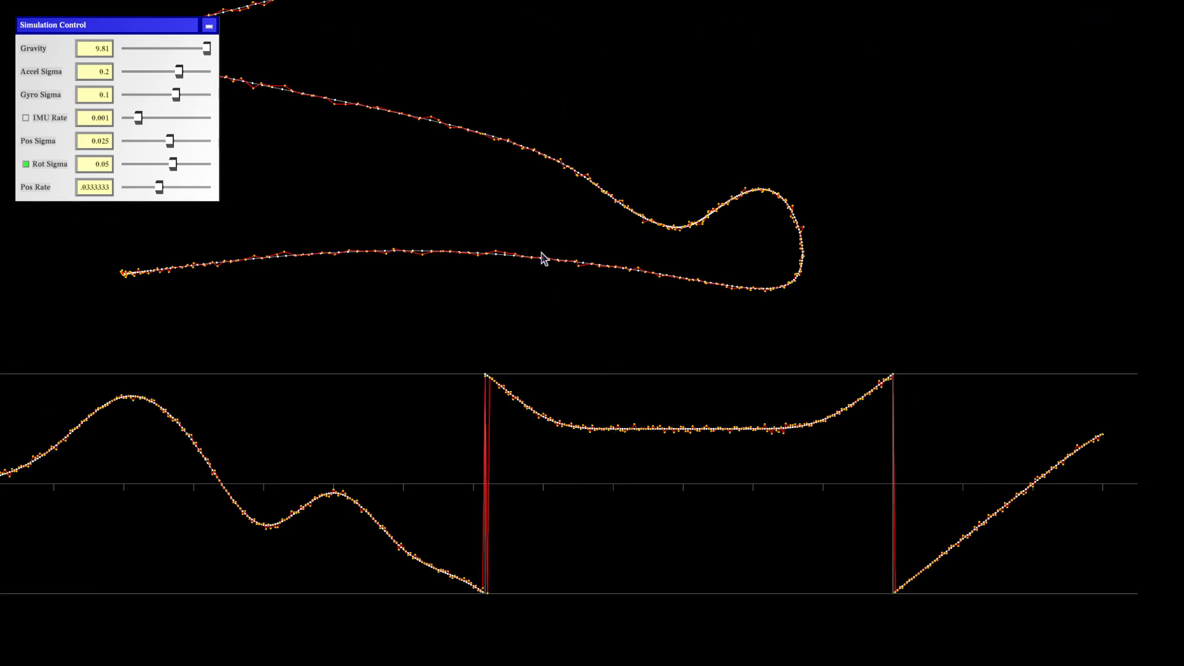
{"action": "left_click_drag", "start_coordinate": [542, 258], "coordinate": [718, 518]}
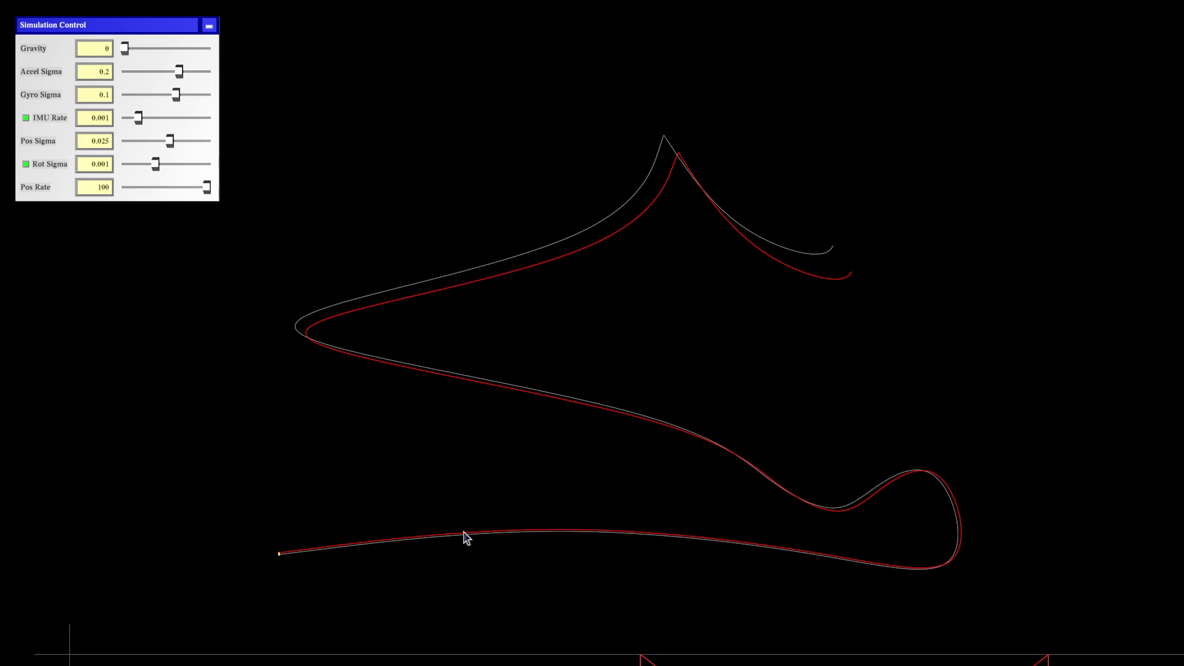
Step: View the simulated red and teal accelerometer curves and the yellow gyro curve below the angle graph
{"action": "left_click_drag", "start_coordinate": [566, 592], "coordinate": [557, 293]}
{"action": "scroll", "coordinate": [577, 425], "scroll_direction": "down", "scroll_amount": 2}
{"action": "left_click_drag", "start_coordinate": [597, 547], "coordinate": [571, 167]}
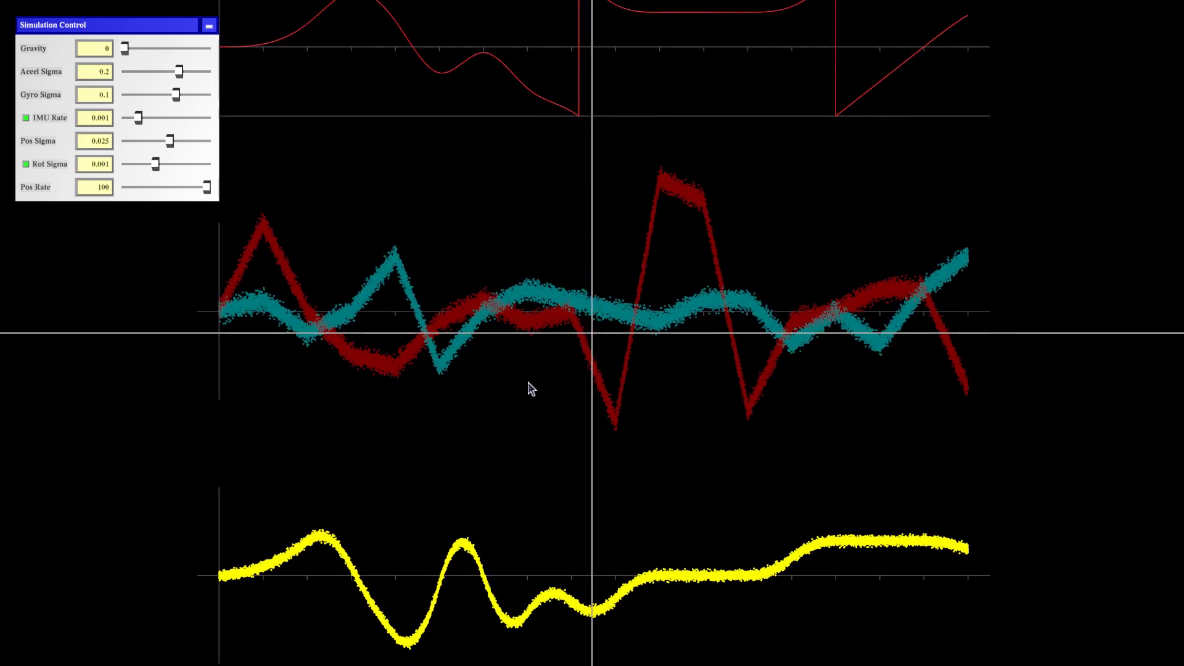
{"action": "left_click_drag", "start_coordinate": [527, 382], "coordinate": [526, 399]}
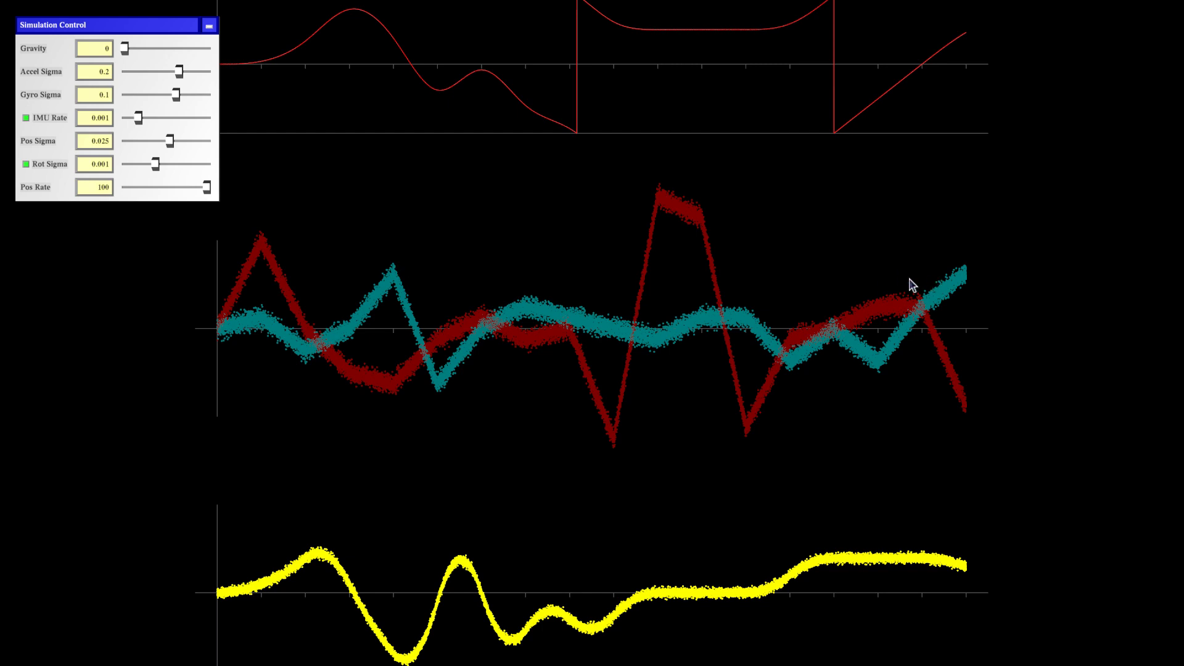
{"action": "scroll", "coordinate": [579, 500], "scroll_direction": "down", "scroll_amount": 3}
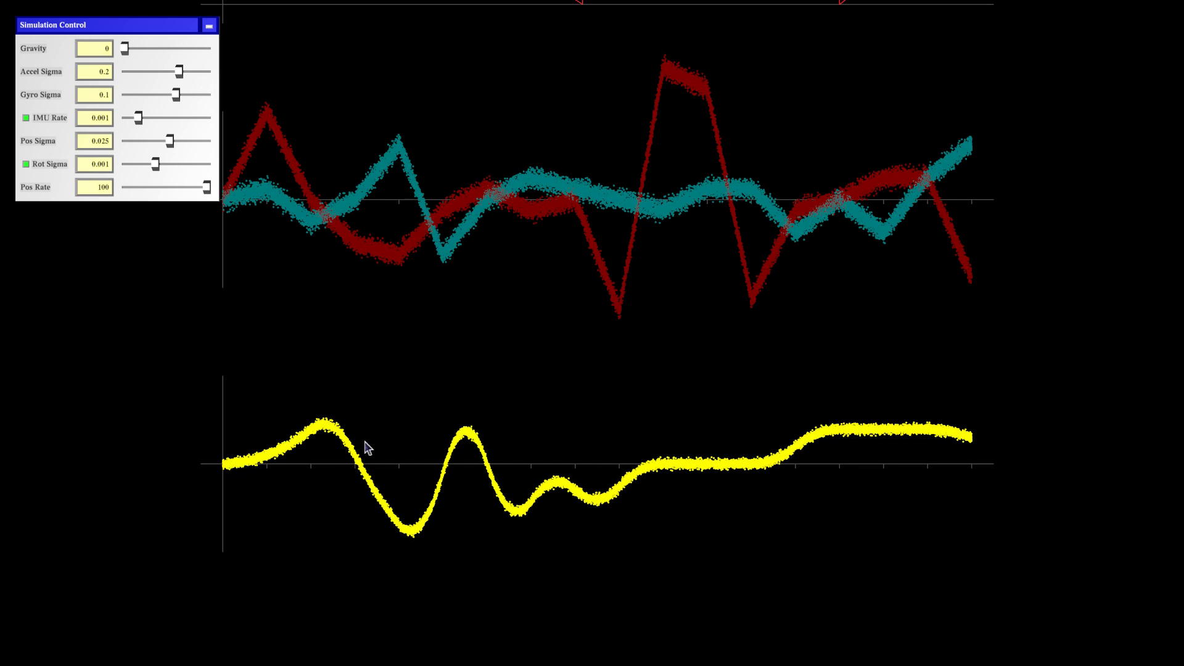
Step: Inspect the scatter of the gyro samples around the true curve at the first peak of the yellow graph
{"action": "left_click_drag", "start_coordinate": [333, 435], "coordinate": [597, 336]}
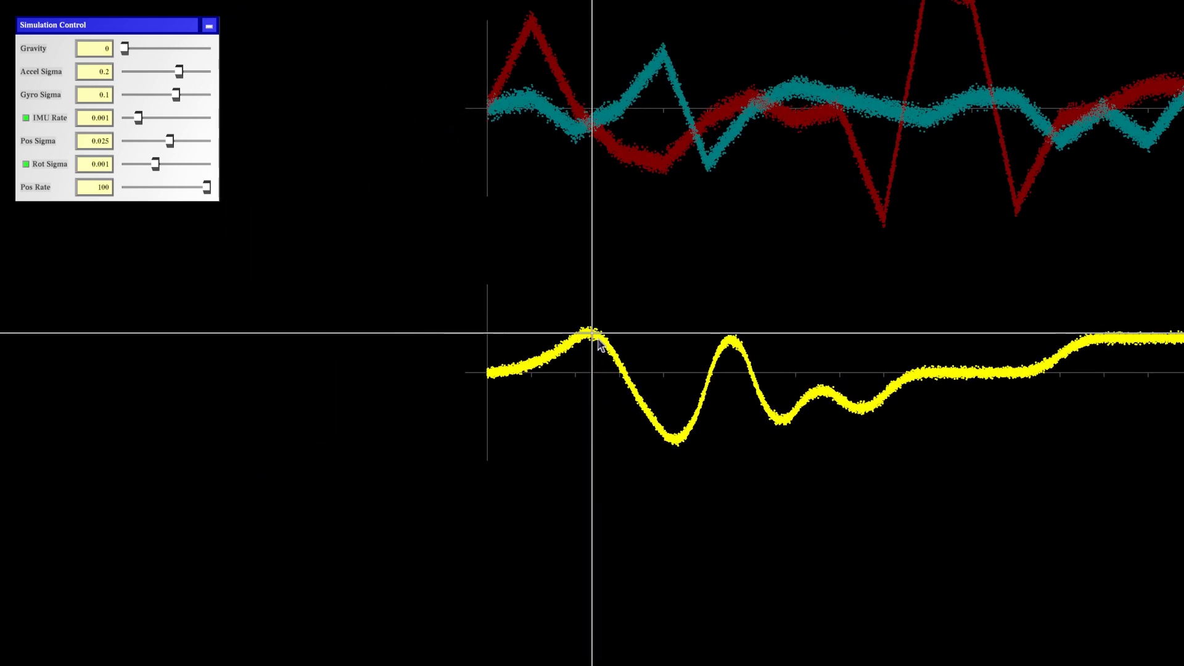
{"action": "scroll", "coordinate": [596, 338], "scroll_direction": "up", "scroll_amount": 10}
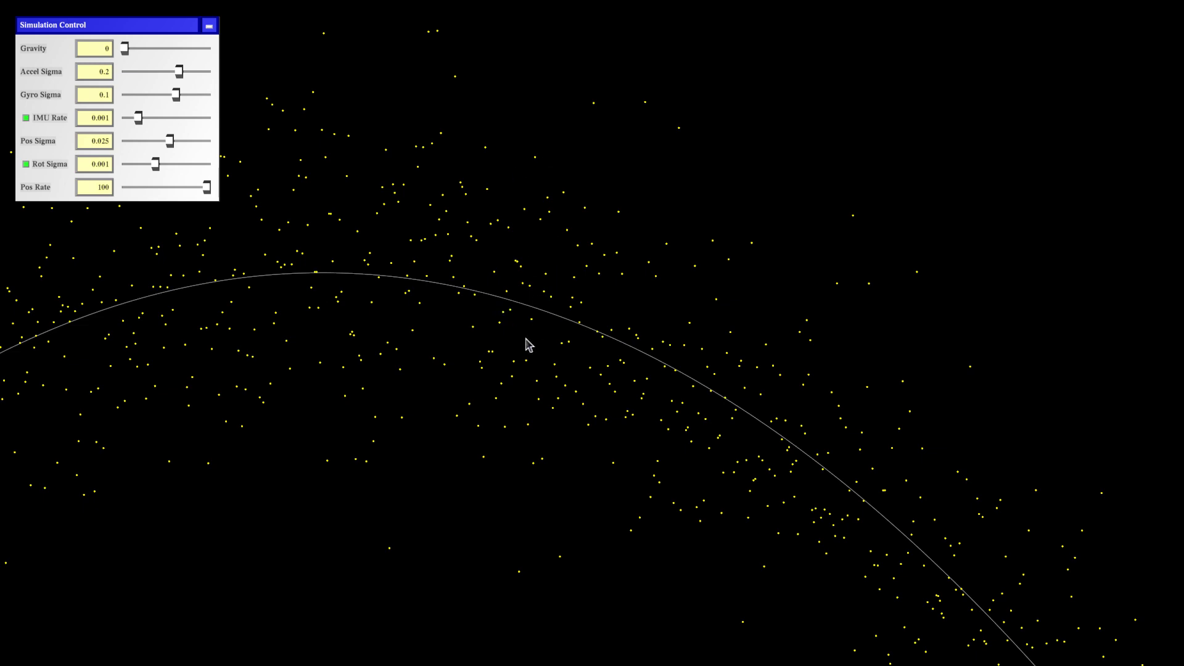
{"action": "scroll", "coordinate": [577, 390], "scroll_direction": "down", "scroll_amount": 2}
{"action": "scroll", "coordinate": [577, 391], "scroll_direction": "down", "scroll_amount": 10}
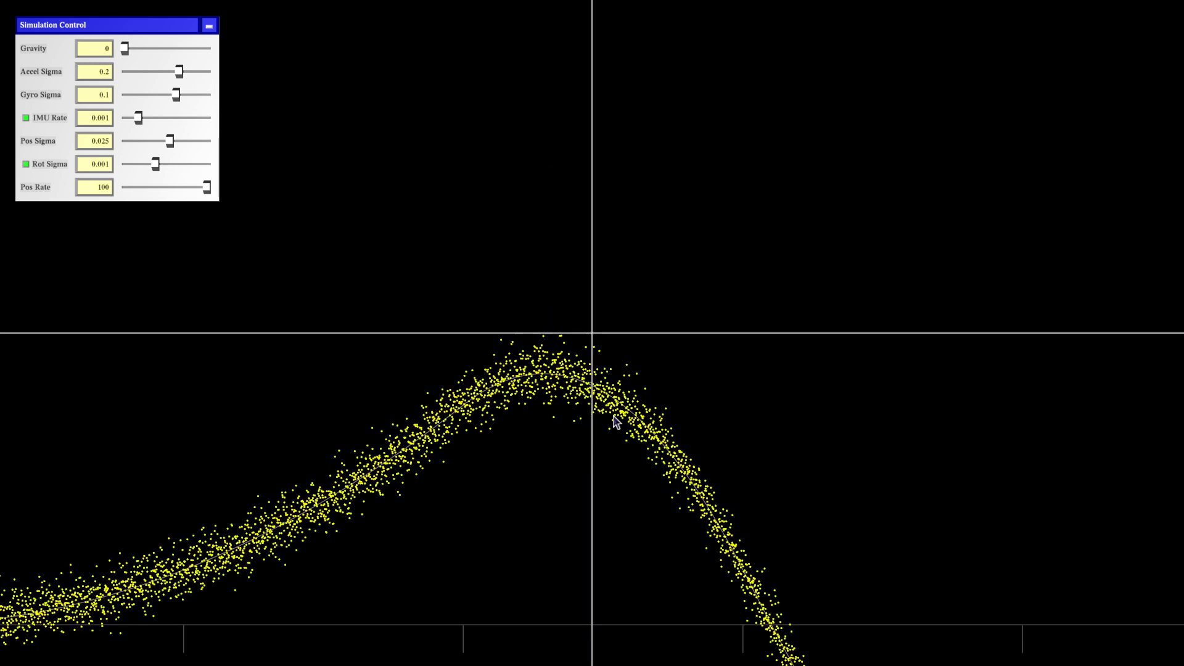
{"action": "left_click_drag", "start_coordinate": [760, 264], "coordinate": [470, 385]}
{"action": "scroll", "coordinate": [548, 407], "scroll_direction": "down", "scroll_amount": 2}
{"action": "left_click_drag", "start_coordinate": [662, 385], "coordinate": [598, 418]}
{"action": "scroll", "coordinate": [588, 399], "scroll_direction": "down", "scroll_amount": 2}
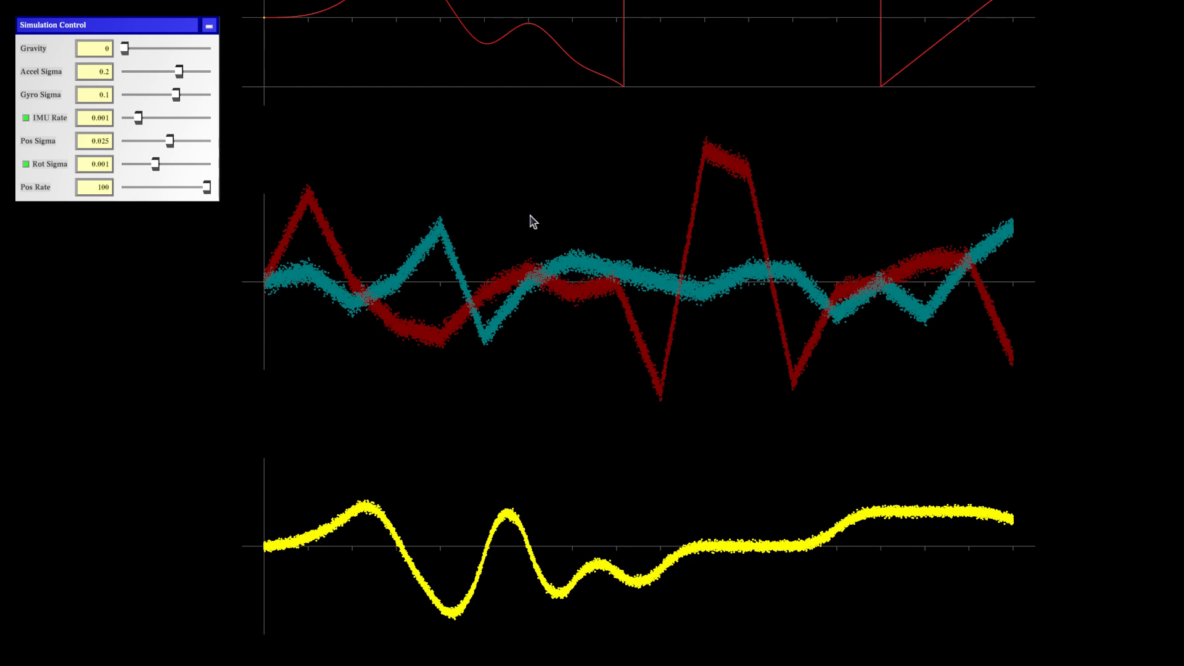
Step: Compare the red estimate with the true curve at the starting points of the trajectory and the angle graph
{"action": "left_click_drag", "start_coordinate": [534, 222], "coordinate": [549, 376]}
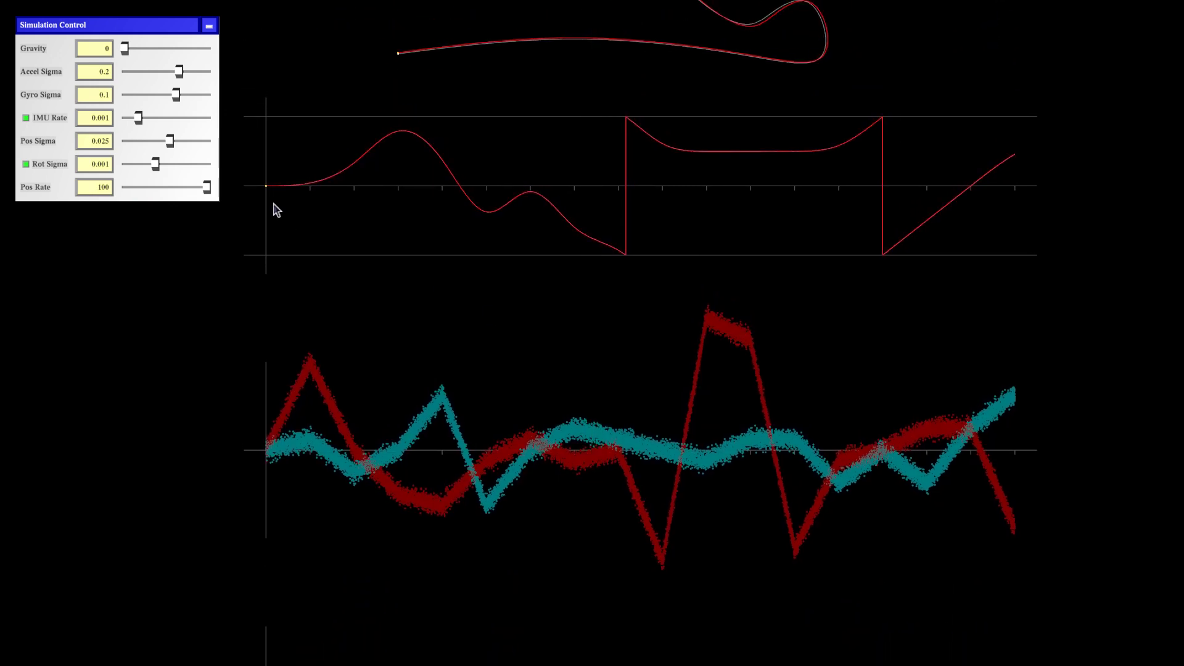
{"action": "left_click_drag", "start_coordinate": [669, 167], "coordinate": [672, 431]}
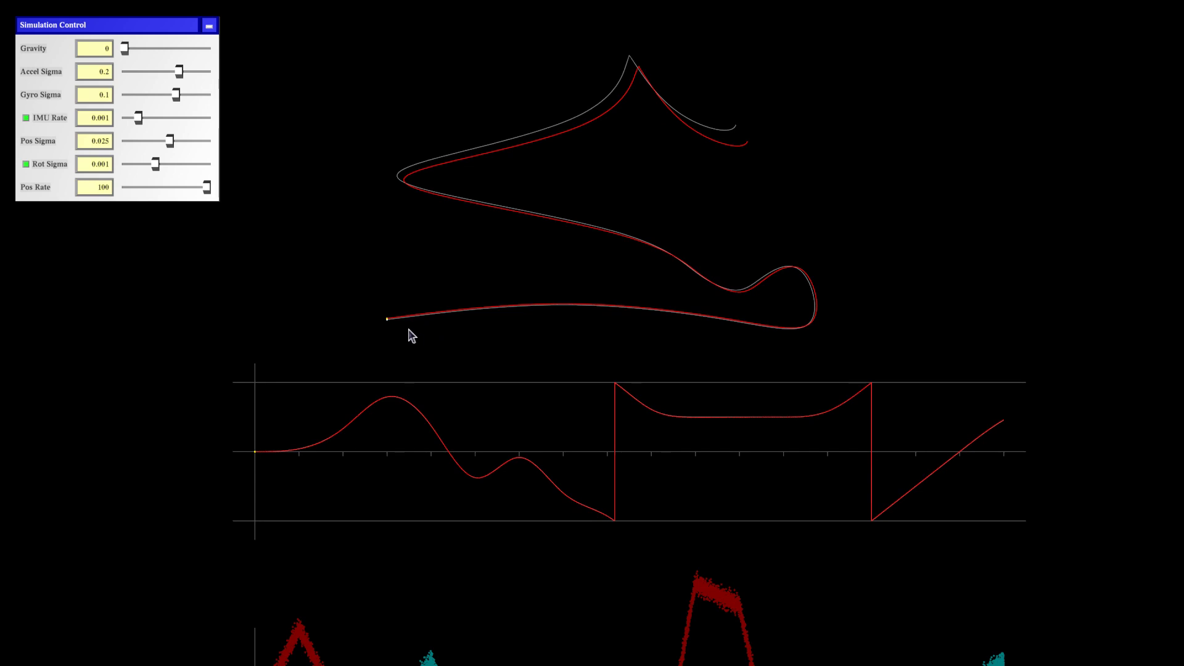
{"action": "left_click_drag", "start_coordinate": [391, 319], "coordinate": [597, 334]}
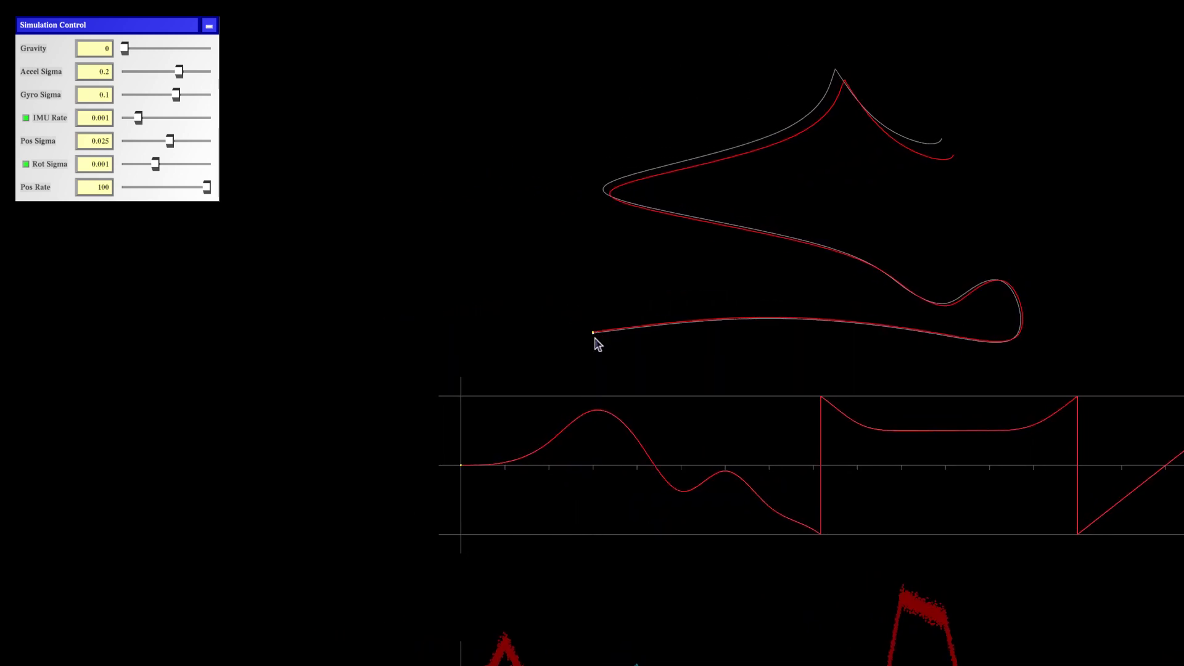
{"action": "scroll", "coordinate": [595, 338], "scroll_direction": "up", "scroll_amount": 12}
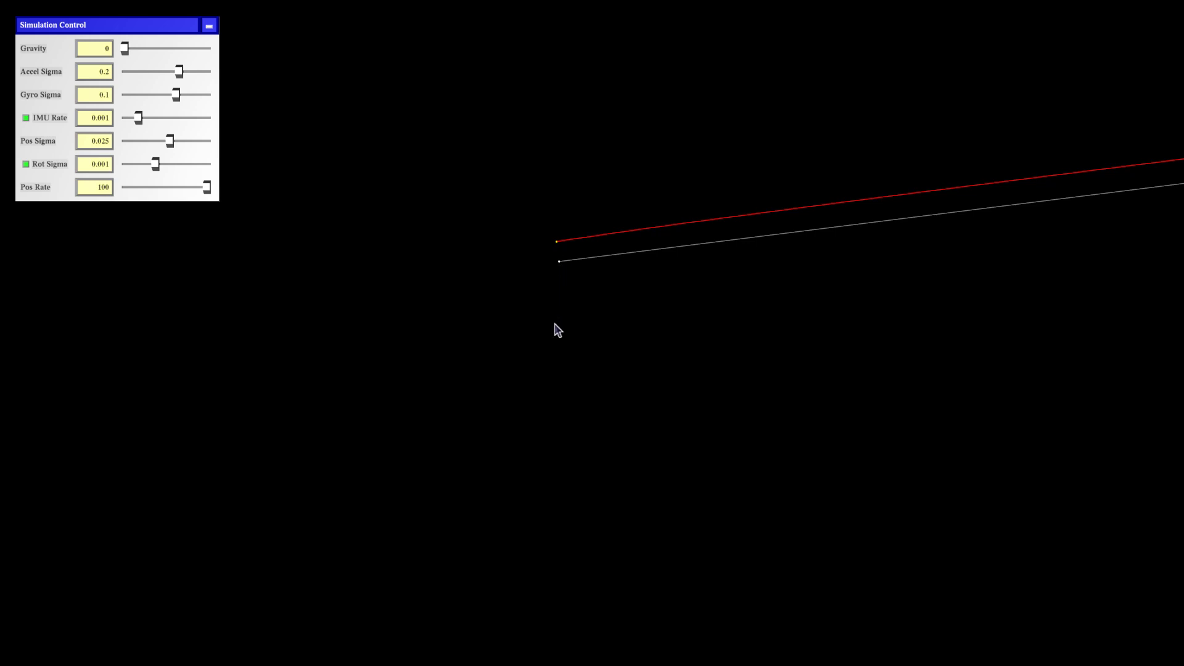
{"action": "scroll", "coordinate": [558, 378], "scroll_direction": "down", "scroll_amount": 5}
{"action": "left_click_drag", "start_coordinate": [570, 414], "coordinate": [627, 378]}
{"action": "scroll", "coordinate": [592, 431], "scroll_direction": "down", "scroll_amount": 3}
{"action": "scroll", "coordinate": [373, 448], "scroll_direction": "up", "scroll_amount": 5}
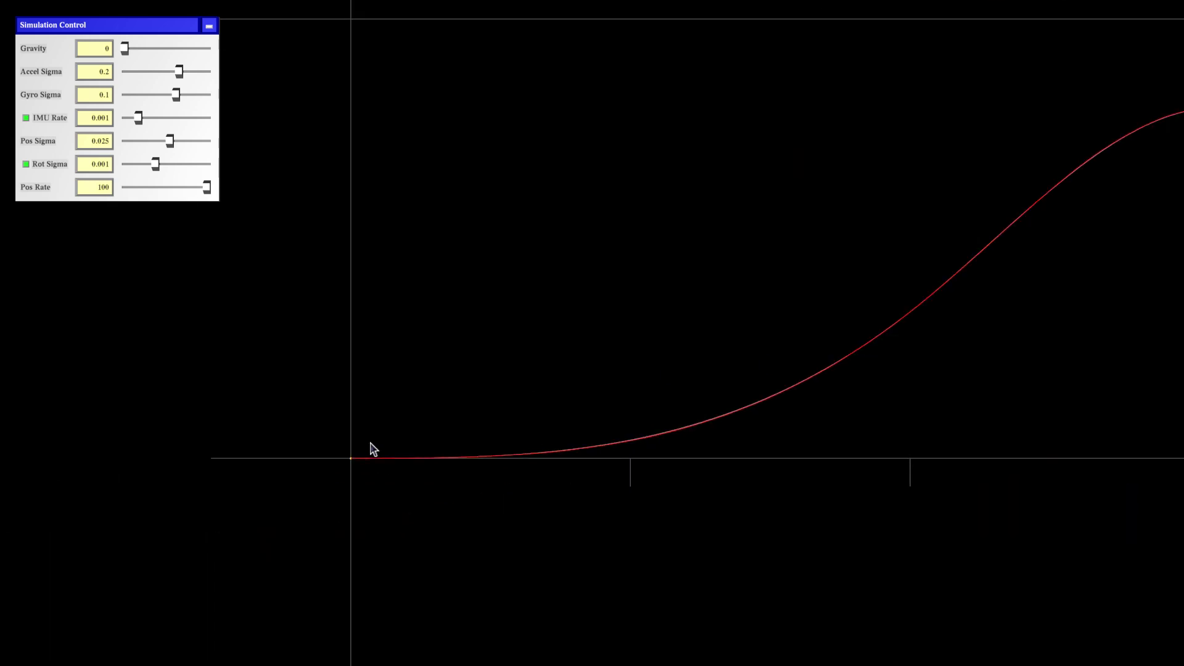
Step: Compare the starting point of the red estimate with the true trajectory's start up close
{"action": "scroll", "coordinate": [585, 370], "scroll_direction": "down", "scroll_amount": 4}
{"action": "scroll", "coordinate": [725, 248], "scroll_direction": "up", "scroll_amount": 4}
{"action": "scroll", "coordinate": [576, 309], "scroll_direction": "down", "scroll_amount": 4}
{"action": "scroll", "coordinate": [579, 294], "scroll_direction": "up", "scroll_amount": 6}
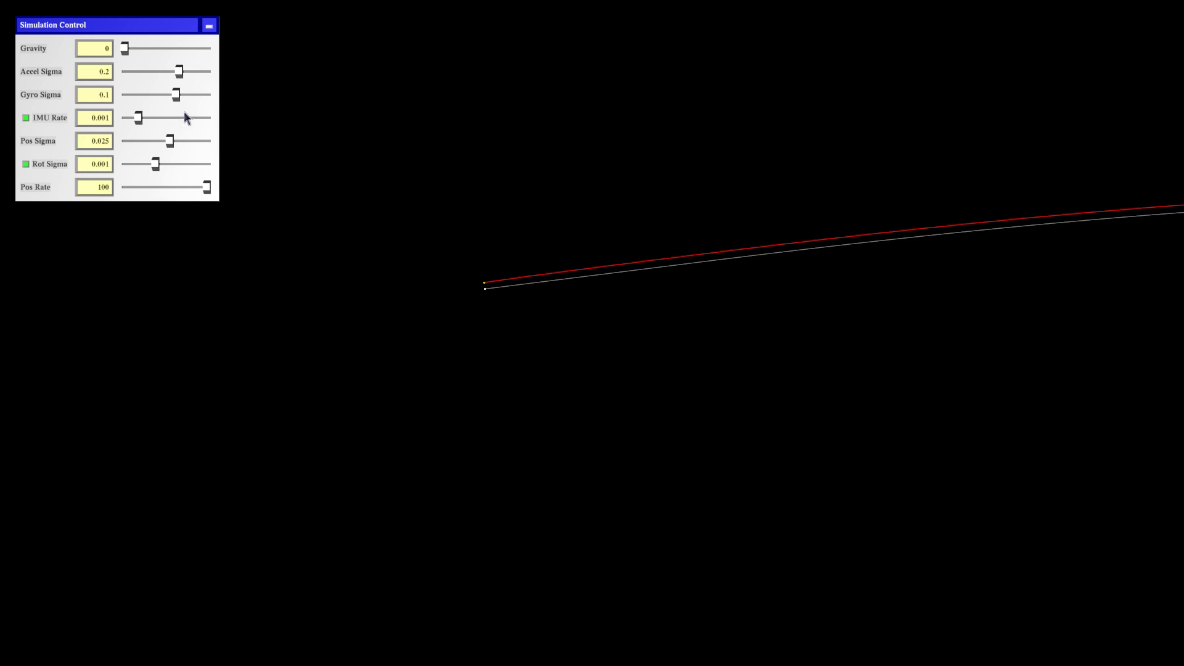
{"action": "scroll", "coordinate": [548, 352], "scroll_direction": "down", "scroll_amount": 3}
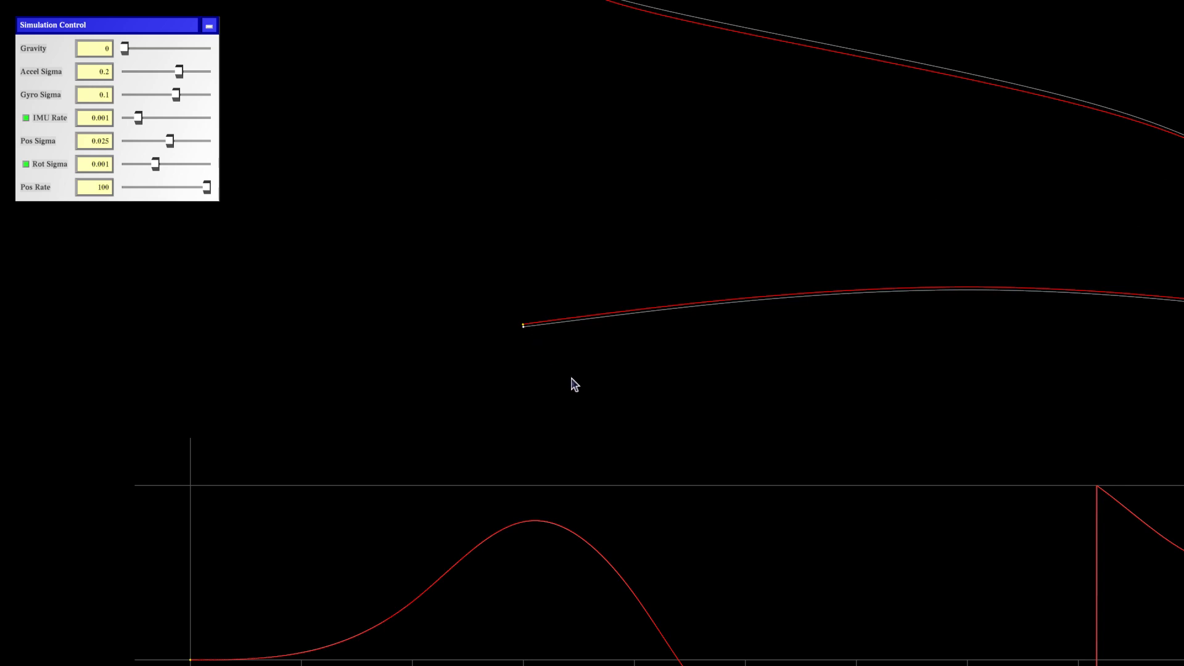
{"action": "scroll", "coordinate": [614, 424], "scroll_direction": "down", "scroll_amount": 3}
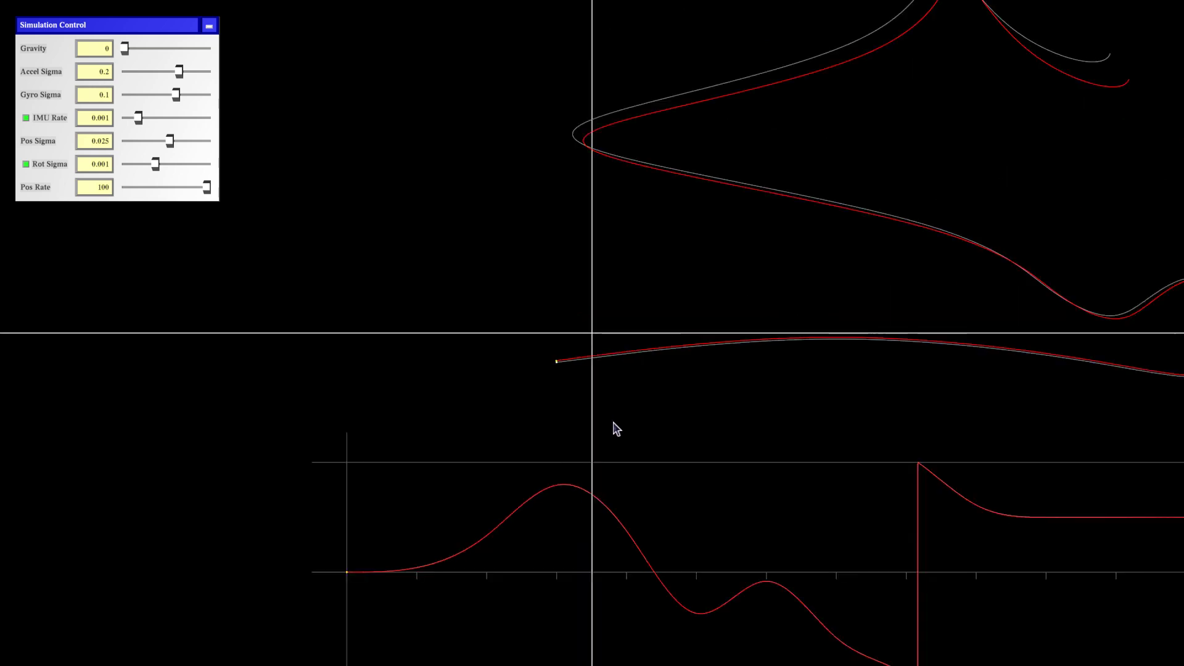
Step: Review the angle, accelerometer and gyro graphs below the trajectory and return to the full trajectory
{"action": "left_click_drag", "start_coordinate": [670, 515], "coordinate": [571, 30]}
{"action": "scroll", "coordinate": [637, 345], "scroll_direction": "down", "scroll_amount": 2}
{"action": "left_click_drag", "start_coordinate": [640, 402], "coordinate": [608, 477]}
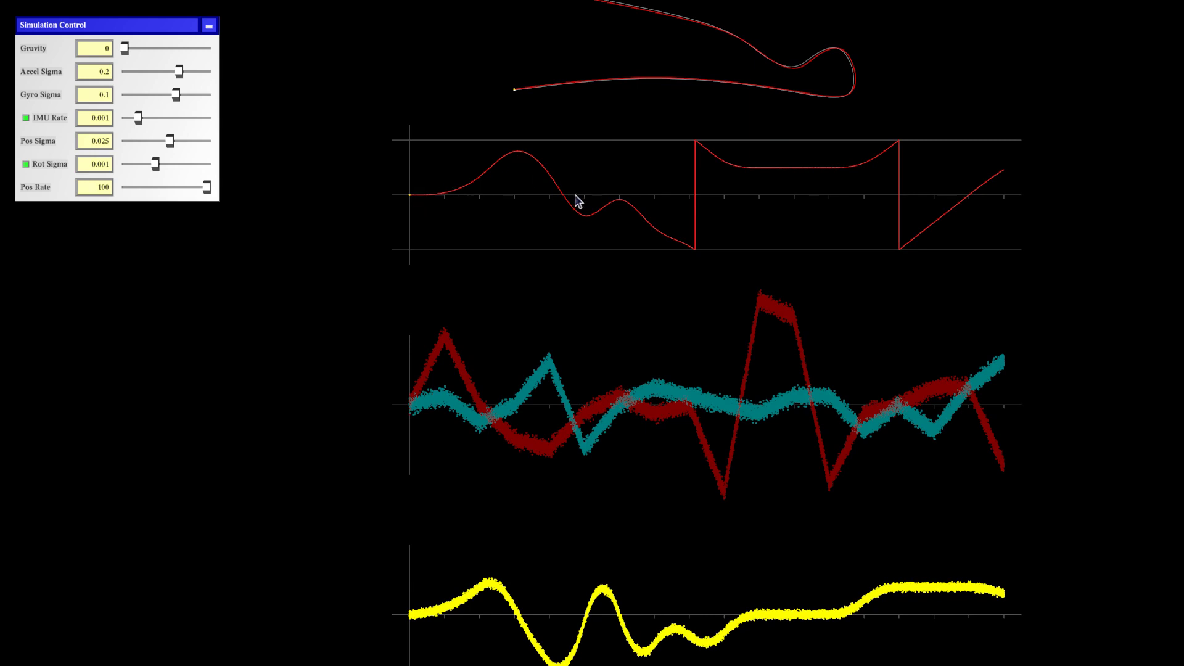
{"action": "left_click_drag", "start_coordinate": [598, 163], "coordinate": [598, 167]}
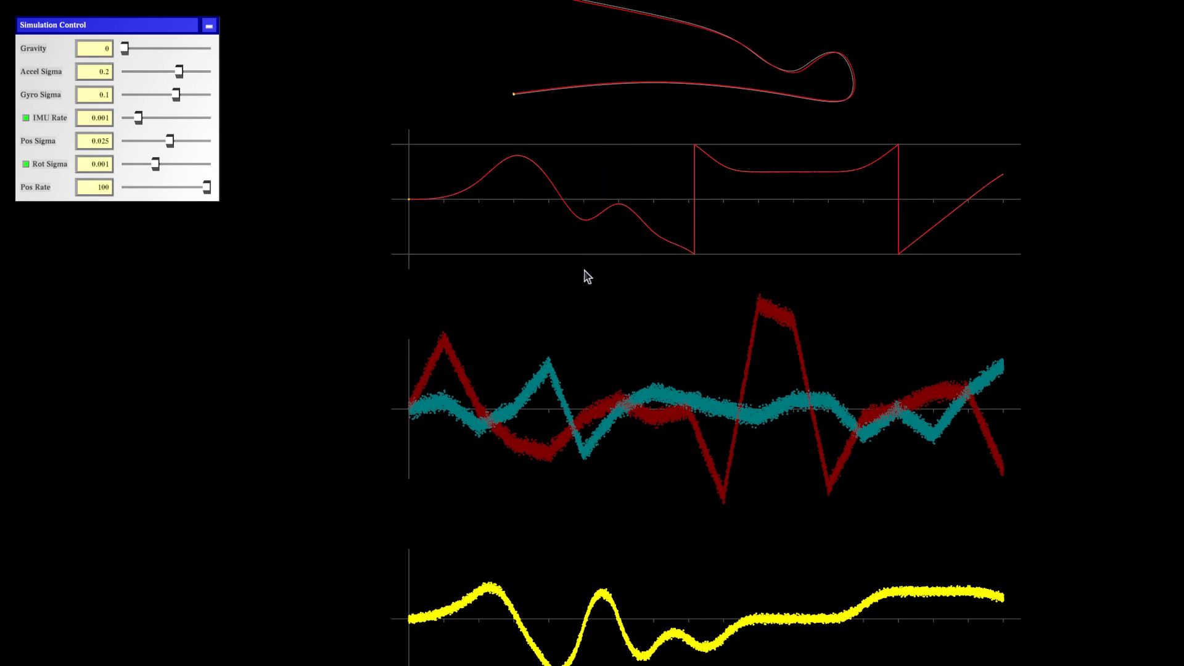
{"action": "left_click_drag", "start_coordinate": [593, 74], "coordinate": [597, 202]}
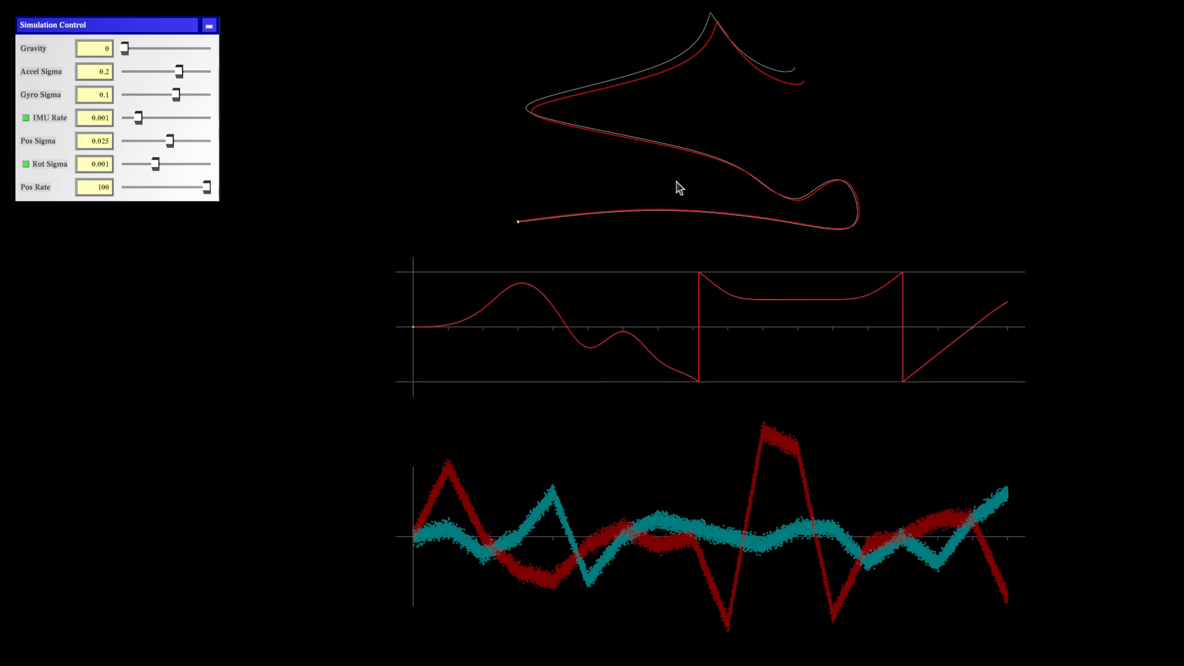
{"action": "left_click_drag", "start_coordinate": [685, 159], "coordinate": [631, 310]}
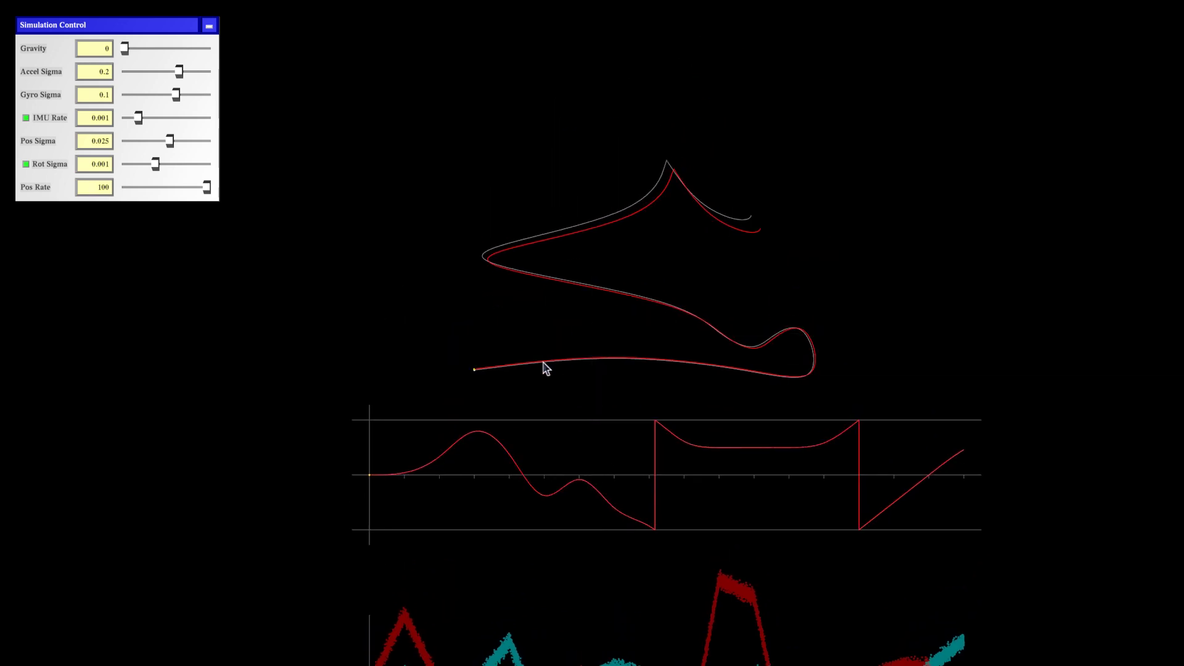
Step: Follow the offset between the red estimate and the true curve from the trajectory's start along its first arc
{"action": "scroll", "coordinate": [503, 371], "scroll_direction": "up", "scroll_amount": 5}
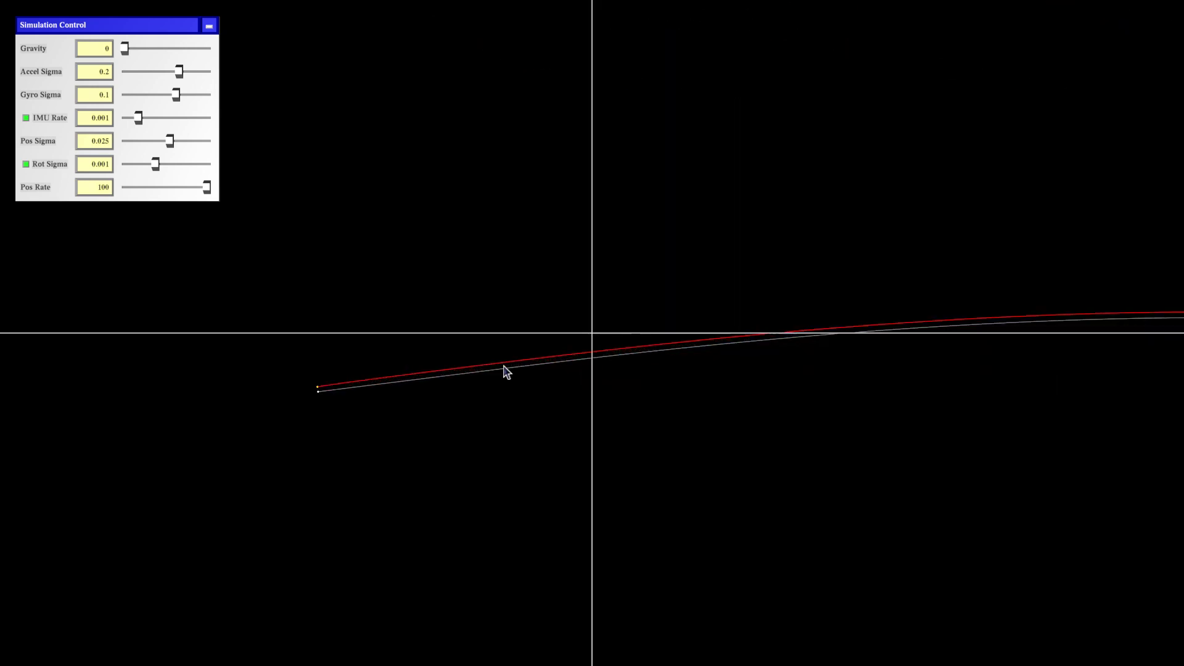
{"action": "scroll", "coordinate": [503, 371], "scroll_direction": "up", "scroll_amount": 3}
{"action": "left_click_drag", "start_coordinate": [417, 423], "coordinate": [767, 363]}
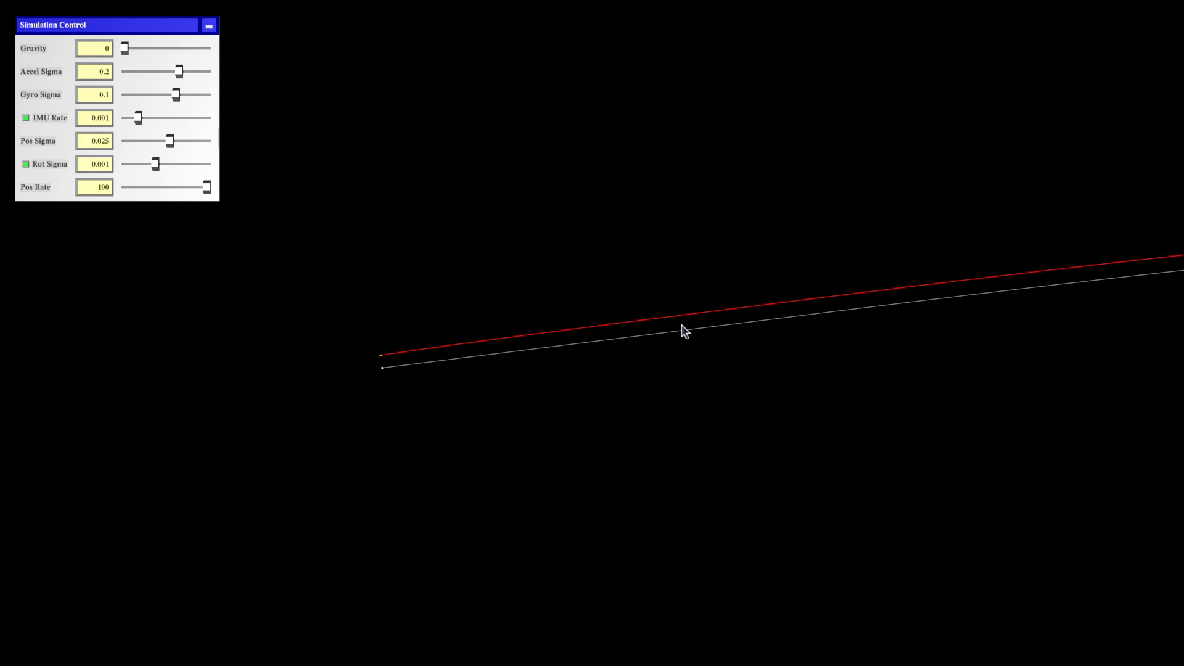
{"action": "left_click_drag", "start_coordinate": [725, 311], "coordinate": [466, 380]}
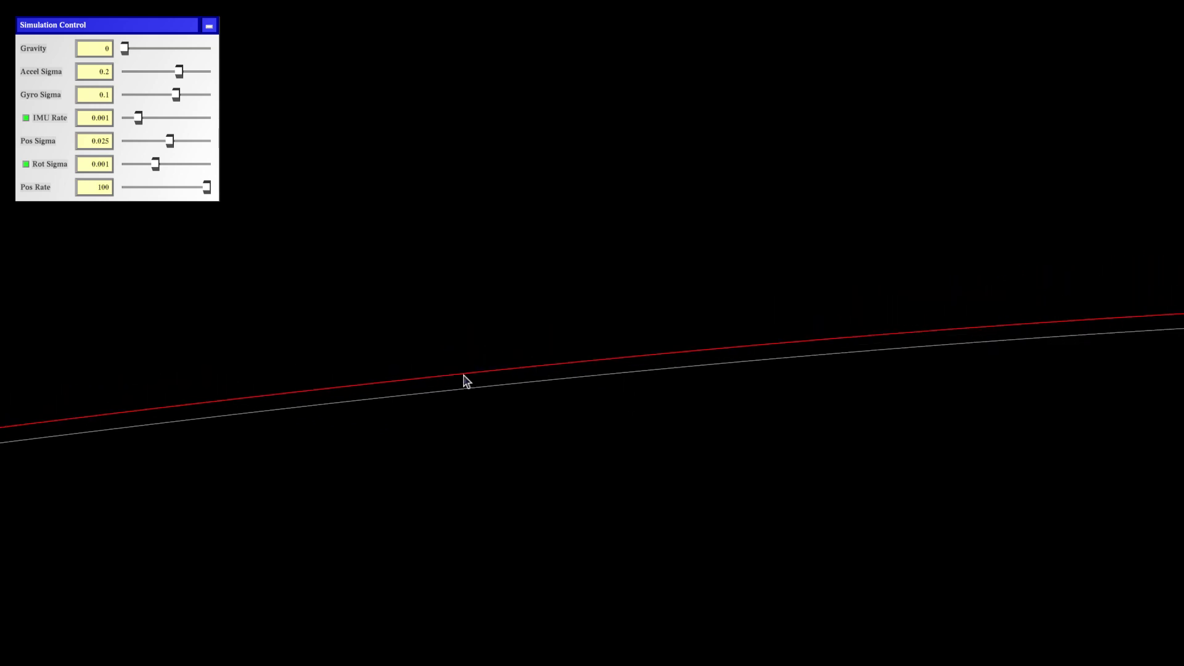
{"action": "left_click_drag", "start_coordinate": [775, 357], "coordinate": [388, 370]}
{"action": "left_click_drag", "start_coordinate": [826, 355], "coordinate": [392, 398]}
{"action": "left_click_drag", "start_coordinate": [839, 348], "coordinate": [446, 343]}
{"action": "left_click_drag", "start_coordinate": [711, 412], "coordinate": [690, 415]}
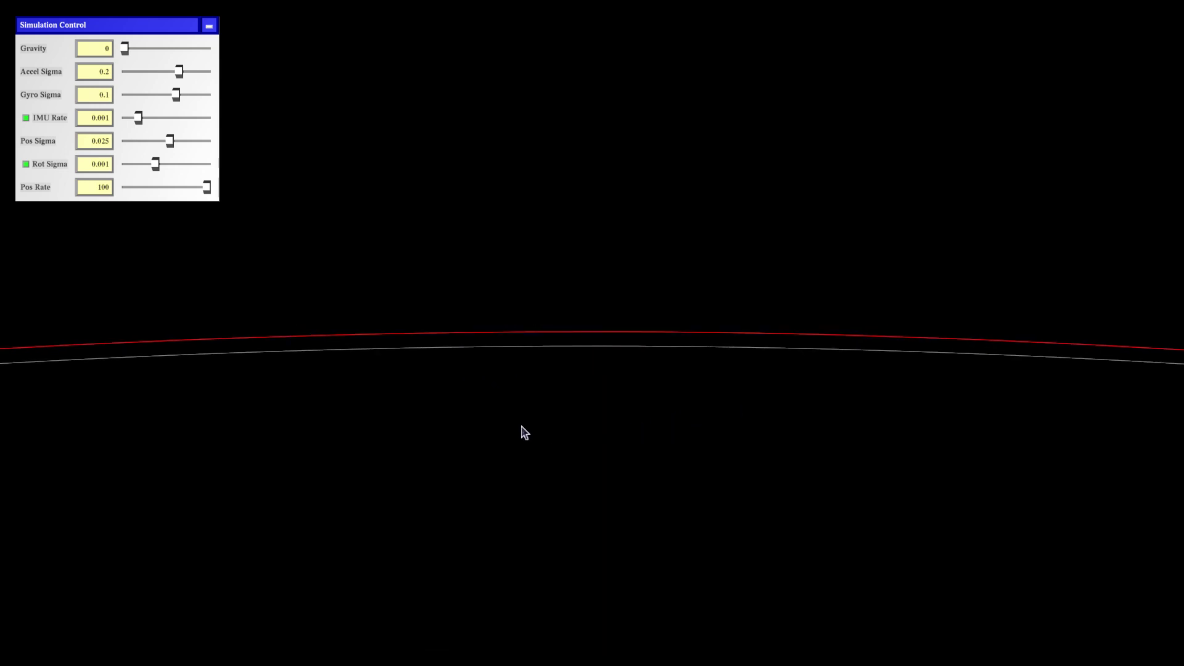
Step: Compare the red and true curves on the angle graph and return to the trajectory
{"action": "scroll", "coordinate": [515, 423], "scroll_direction": "down", "scroll_amount": 5}
{"action": "left_click_drag", "start_coordinate": [523, 491], "coordinate": [601, 178]}
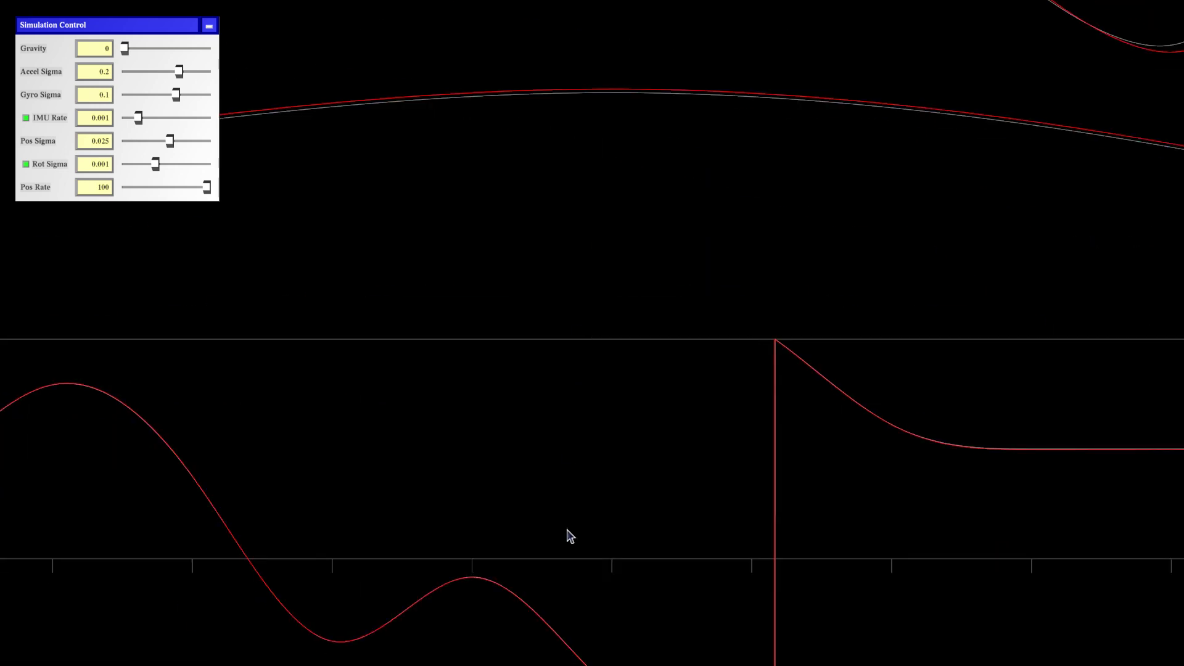
{"action": "left_click_drag", "start_coordinate": [567, 531], "coordinate": [687, 235]}
{"action": "scroll", "coordinate": [596, 519], "scroll_direction": "down", "scroll_amount": 5}
{"action": "left_click_drag", "start_coordinate": [593, 537], "coordinate": [616, 581]}
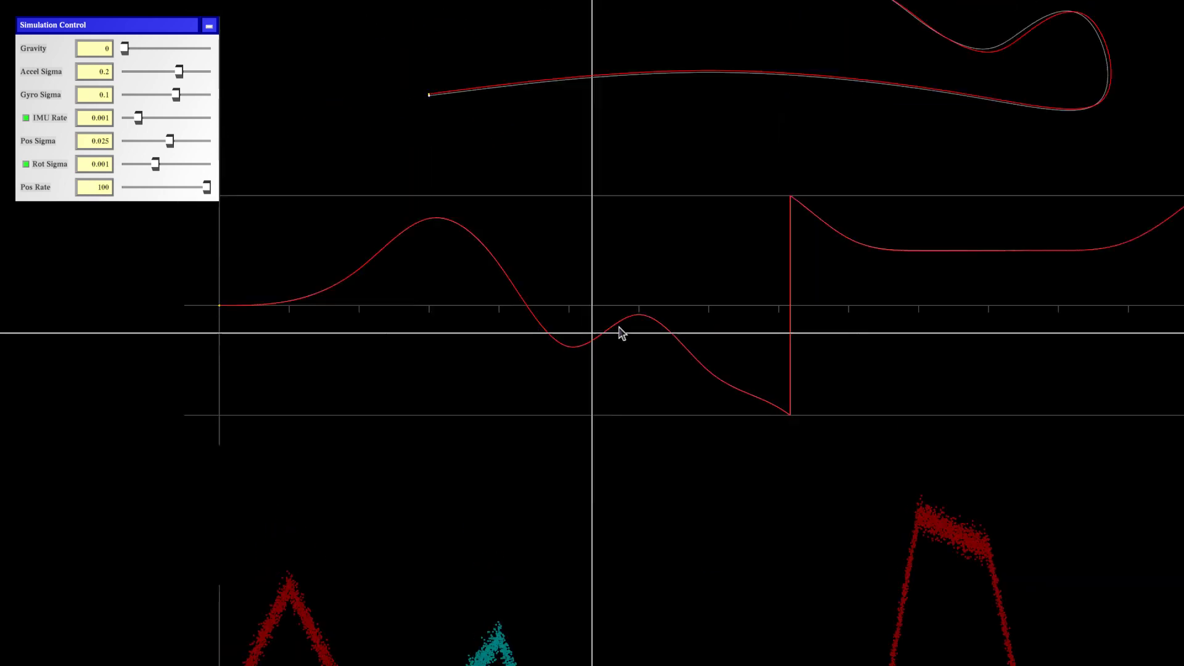
{"action": "left_click_drag", "start_coordinate": [621, 333], "coordinate": [618, 537]}
{"action": "left_click_drag", "start_coordinate": [610, 314], "coordinate": [714, 357]}
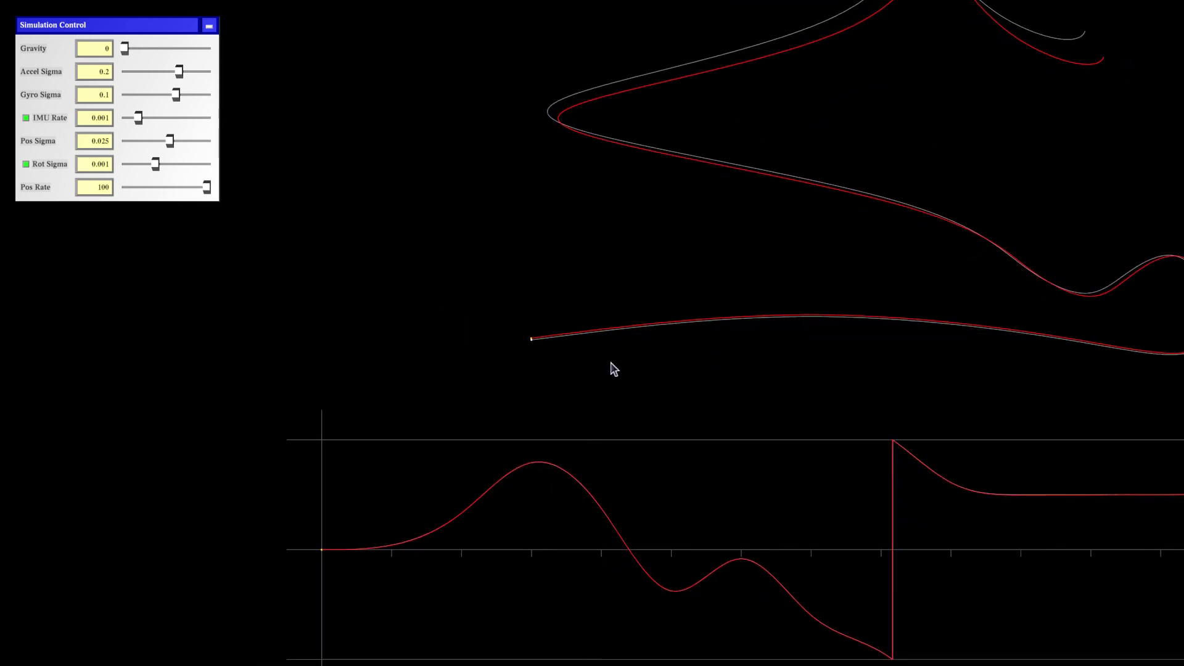
Step: Rerun the estimate at the trajectory's starting point by varying Pos Sigma and setting it back to 0.025
{"action": "scroll", "coordinate": [573, 360], "scroll_direction": "up", "scroll_amount": 6}
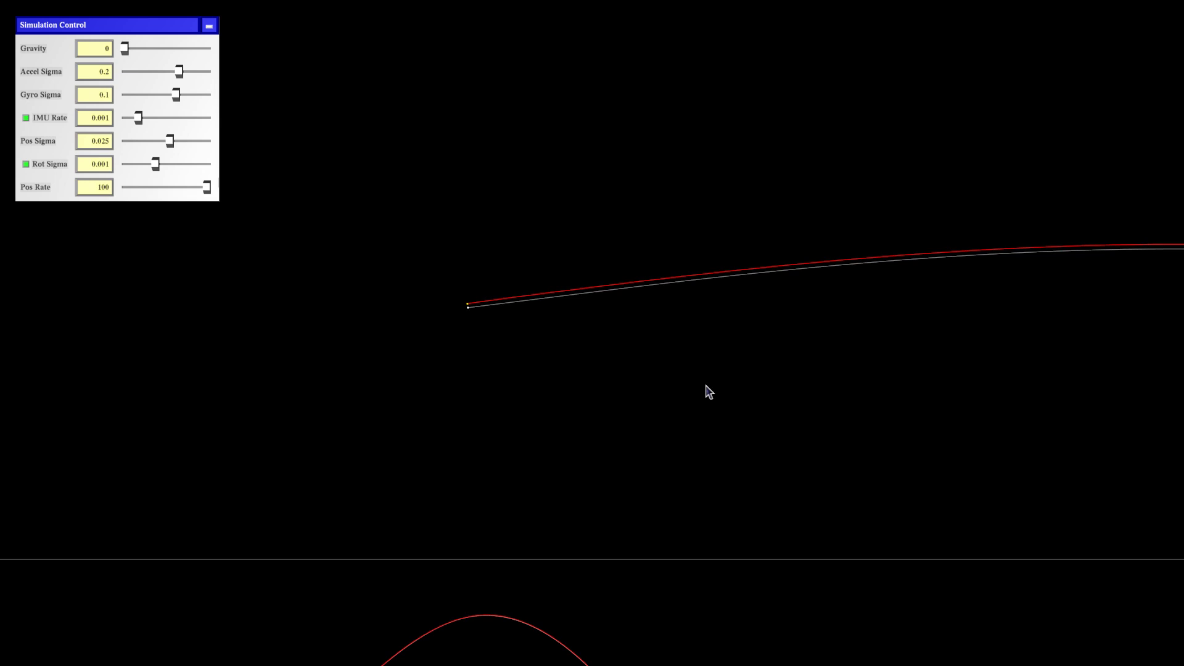
{"action": "scroll", "coordinate": [705, 385], "scroll_direction": "down", "scroll_amount": 2}
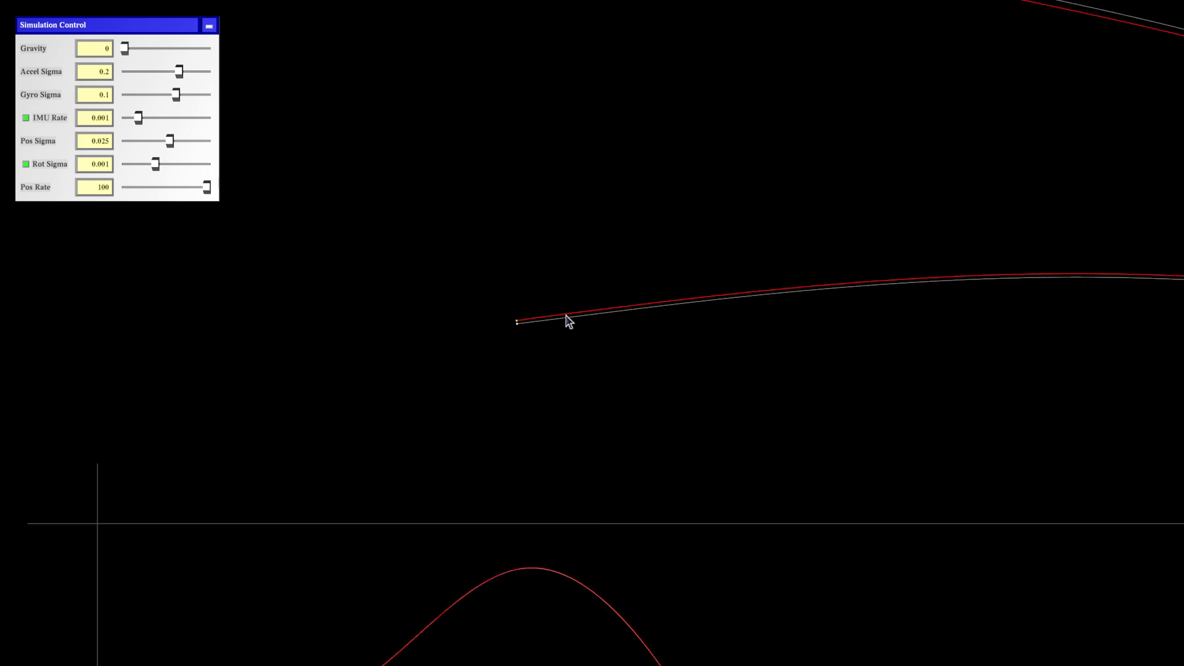
{"action": "scroll", "coordinate": [606, 336], "scroll_direction": "up", "scroll_amount": 2}
{"action": "scroll", "coordinate": [601, 344], "scroll_direction": "up", "scroll_amount": 5}
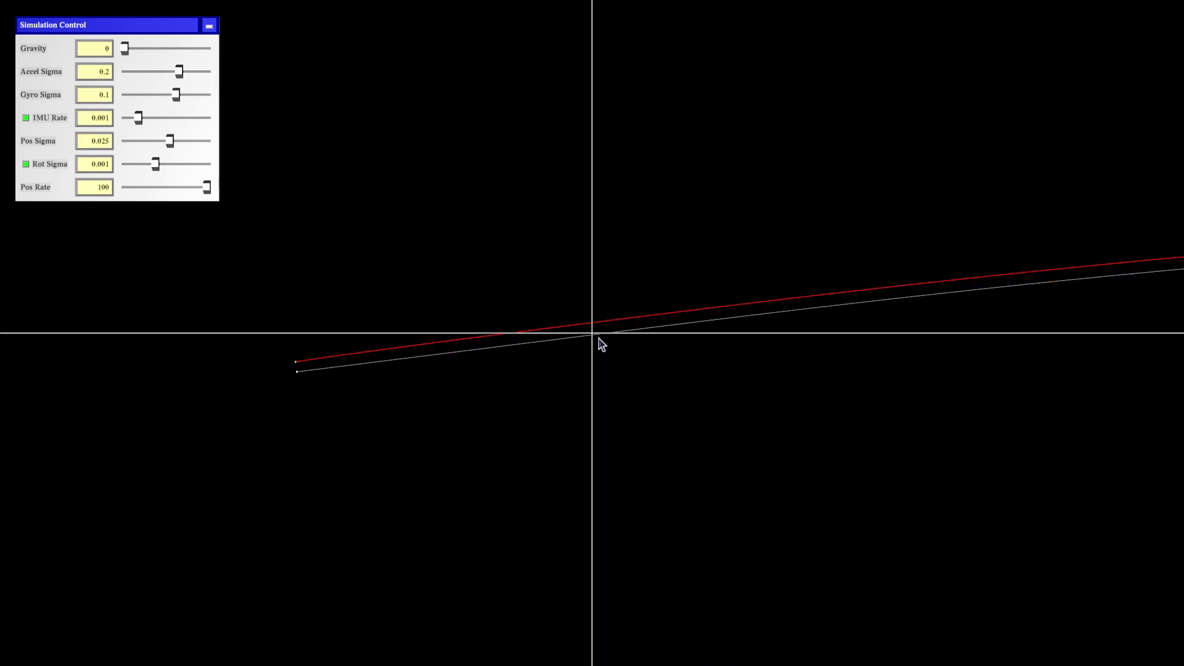
{"action": "scroll", "coordinate": [602, 344], "scroll_direction": "up", "scroll_amount": 1}
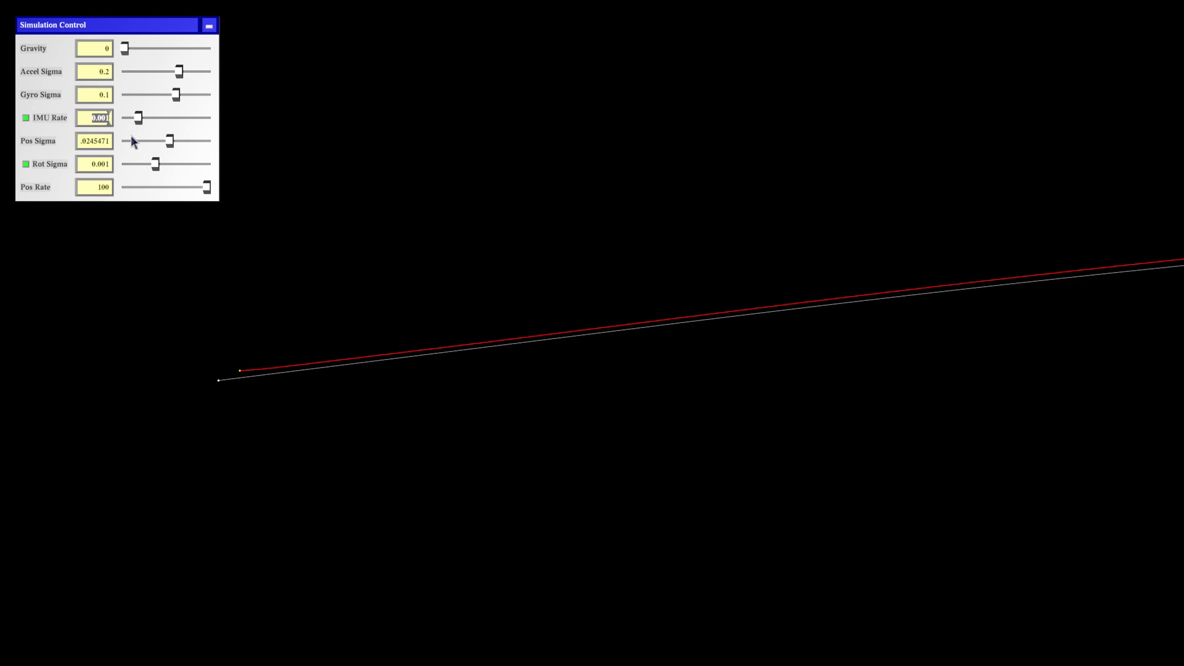
{"action": "left_click_drag", "start_coordinate": [179, 143], "coordinate": [181, 141]}
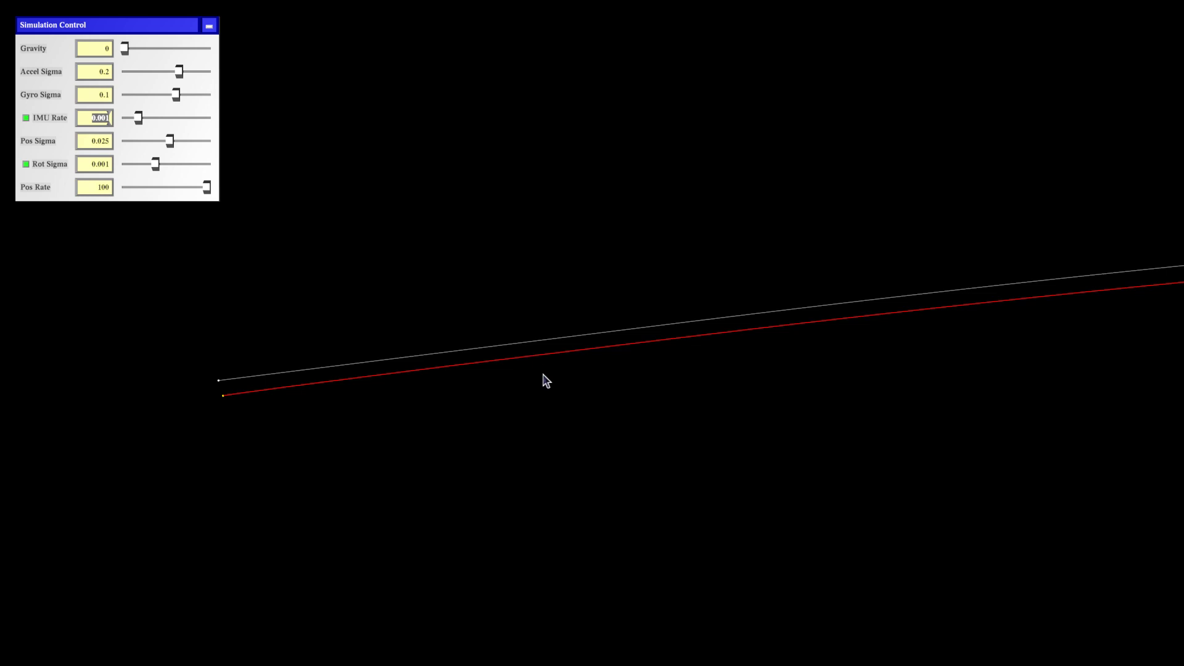
Step: Compare the newly simulated red estimate with the true trajectory from the starting point to the far end
{"action": "scroll", "coordinate": [613, 359], "scroll_direction": "down", "scroll_amount": 1}
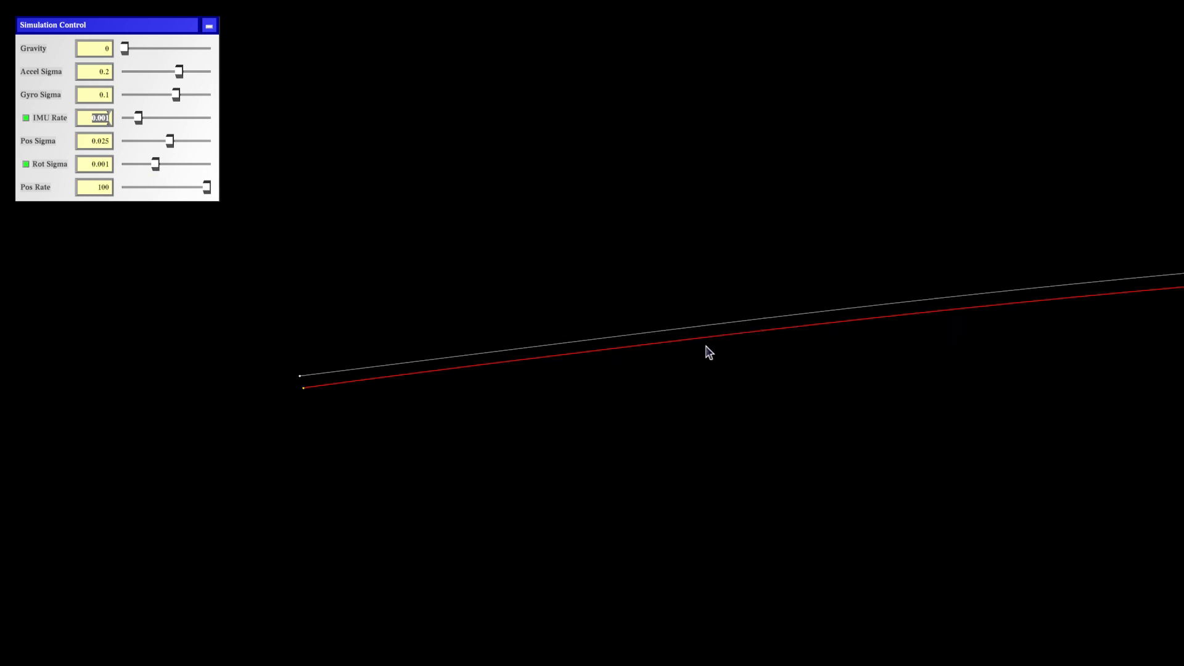
{"action": "left_click_drag", "start_coordinate": [708, 352], "coordinate": [484, 356]}
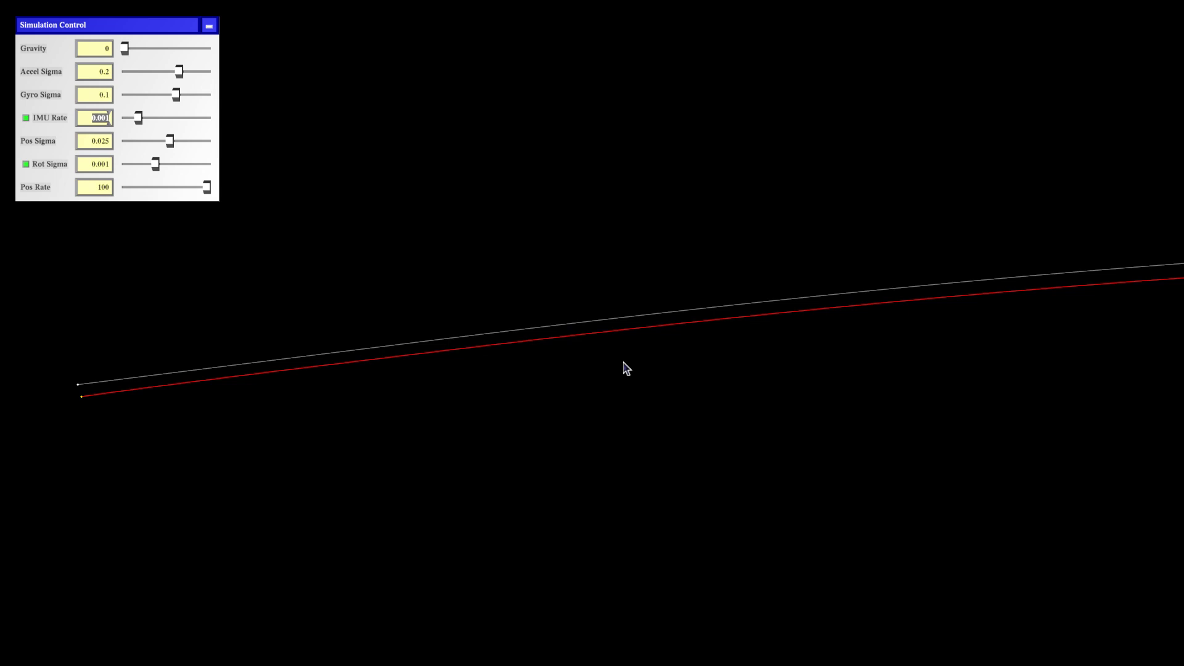
{"action": "scroll", "coordinate": [663, 374], "scroll_direction": "down", "scroll_amount": 5}
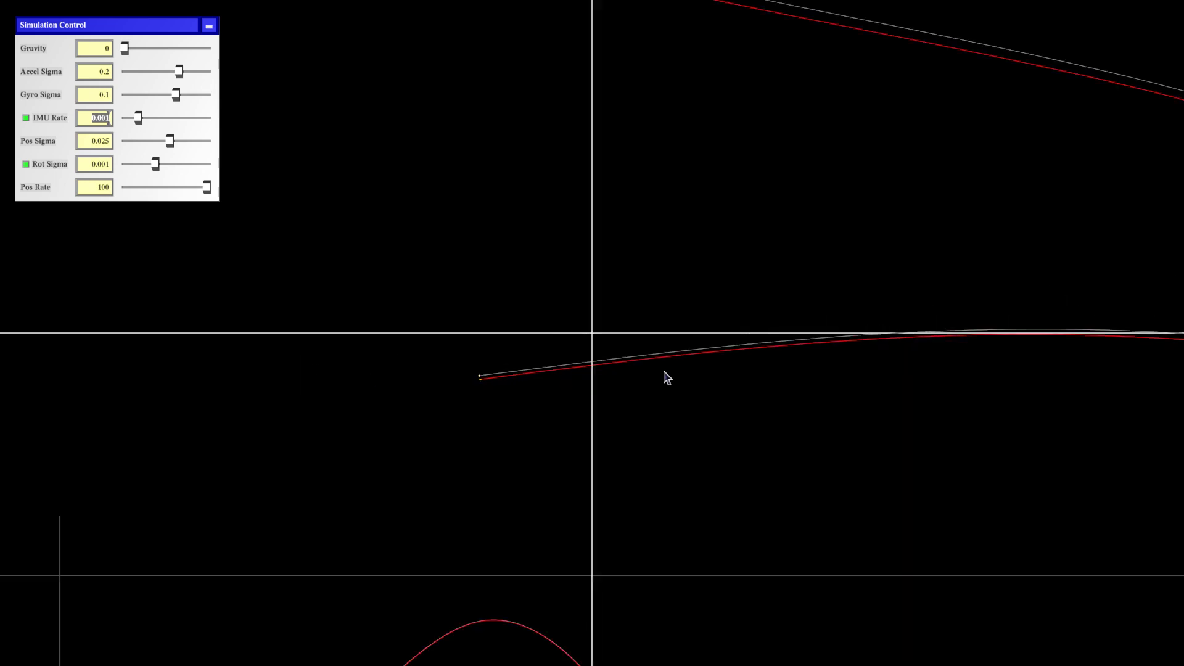
{"action": "scroll", "coordinate": [664, 371], "scroll_direction": "down", "scroll_amount": 1}
{"action": "left_click_drag", "start_coordinate": [783, 373], "coordinate": [557, 466]}
{"action": "scroll", "coordinate": [557, 466], "scroll_direction": "down", "scroll_amount": 2}
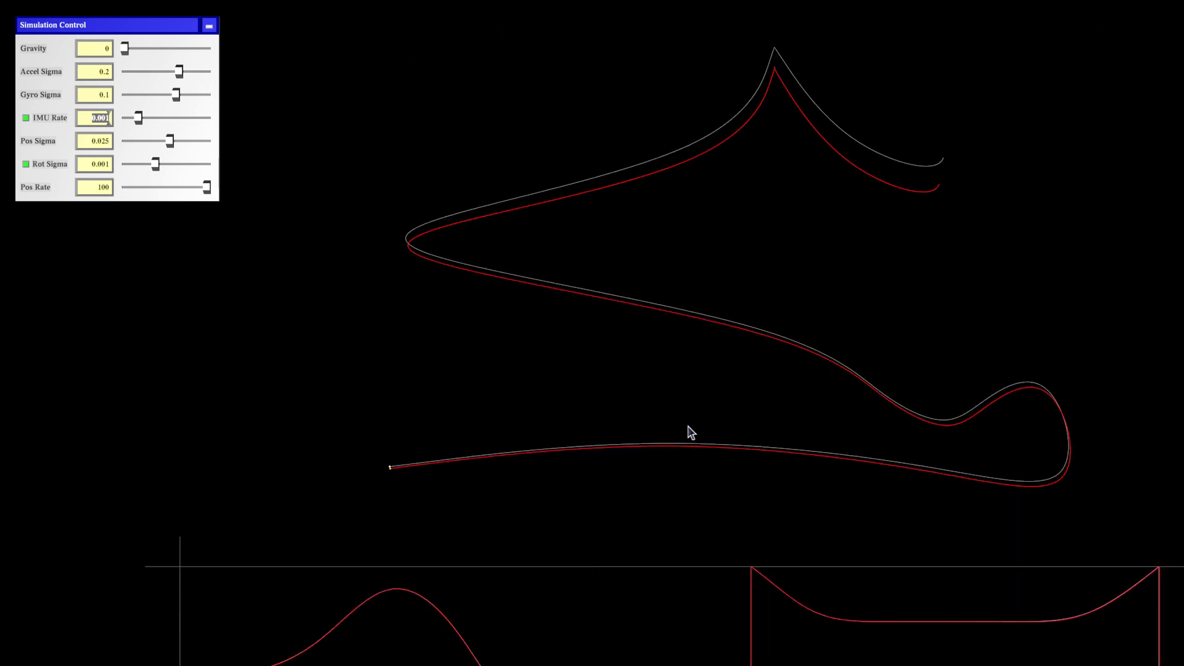
{"action": "left_click_drag", "start_coordinate": [690, 431], "coordinate": [578, 404]}
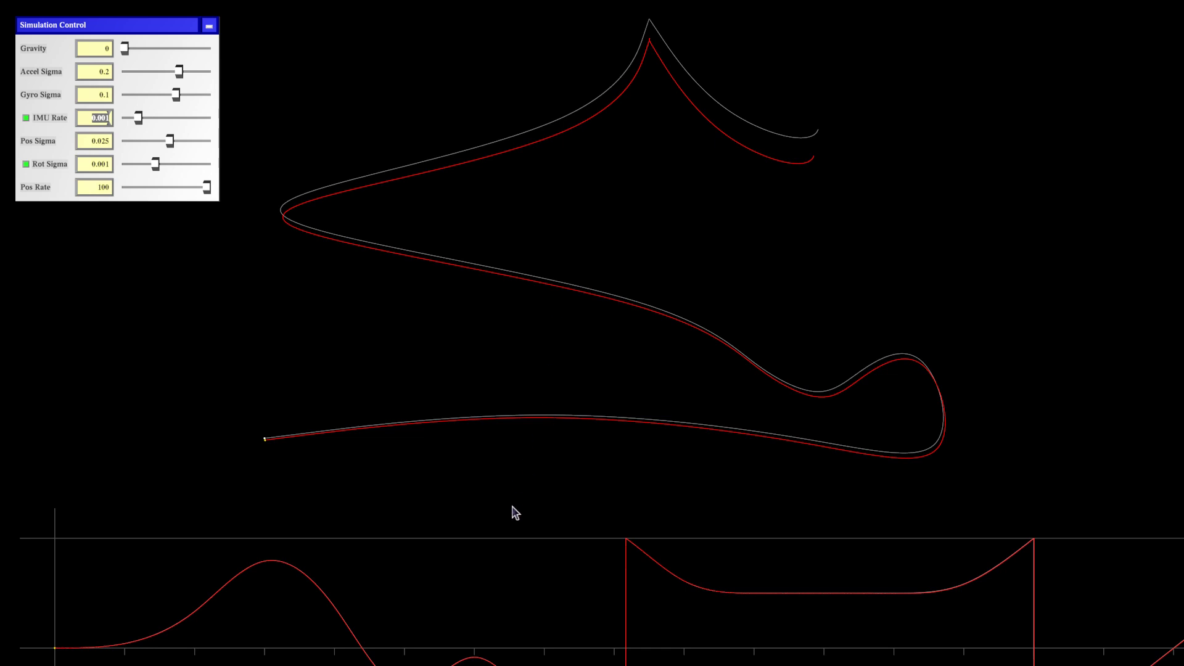
Step: Check the noisy red and teal accelerometer curves and return to the complete trajectory above them
{"action": "left_click_drag", "start_coordinate": [513, 547], "coordinate": [598, 73]}
{"action": "left_click_drag", "start_coordinate": [573, 431], "coordinate": [595, 301]}
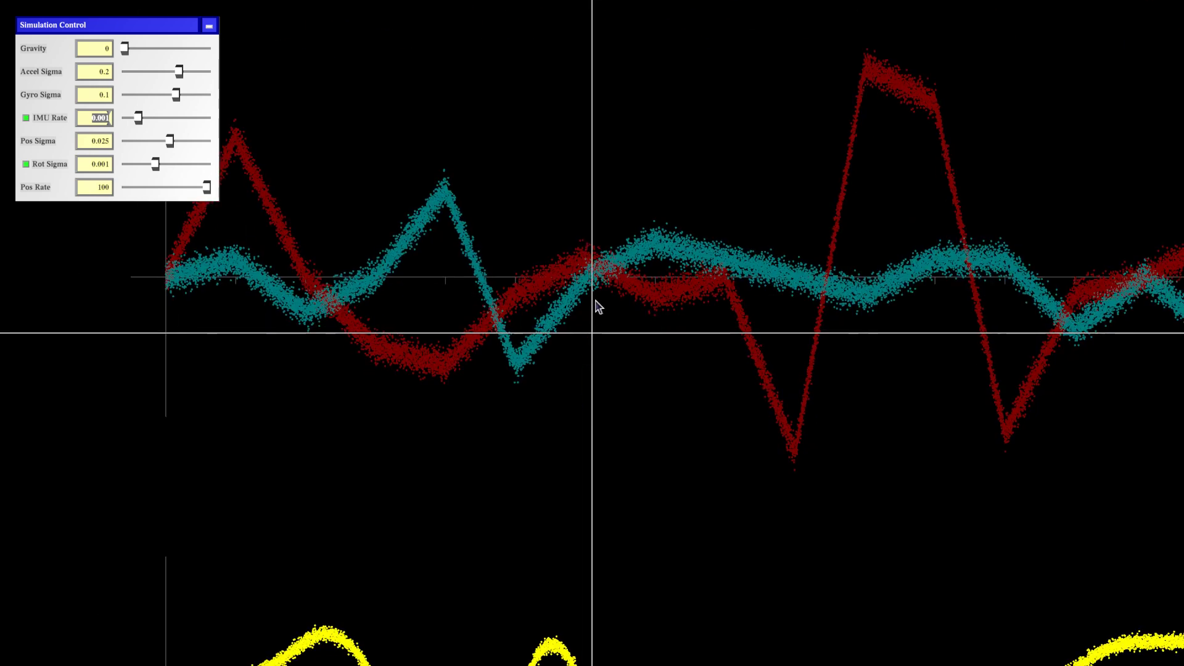
{"action": "scroll", "coordinate": [596, 305], "scroll_direction": "up", "scroll_amount": 6}
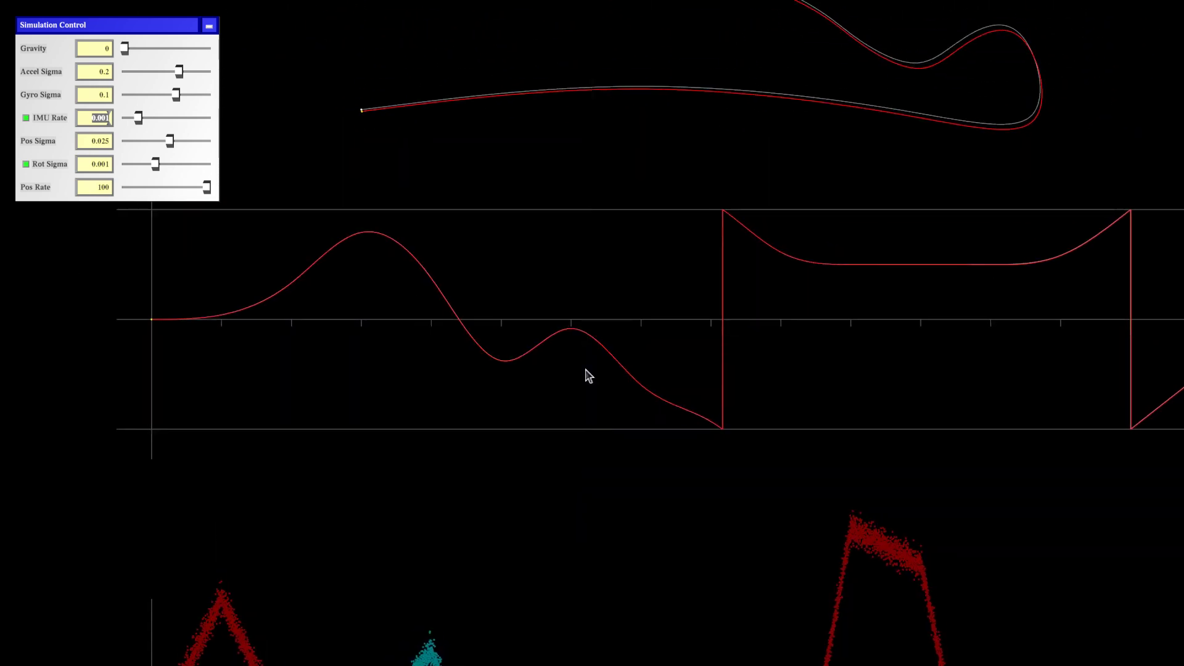
{"action": "scroll", "coordinate": [589, 376], "scroll_direction": "up", "scroll_amount": 4}
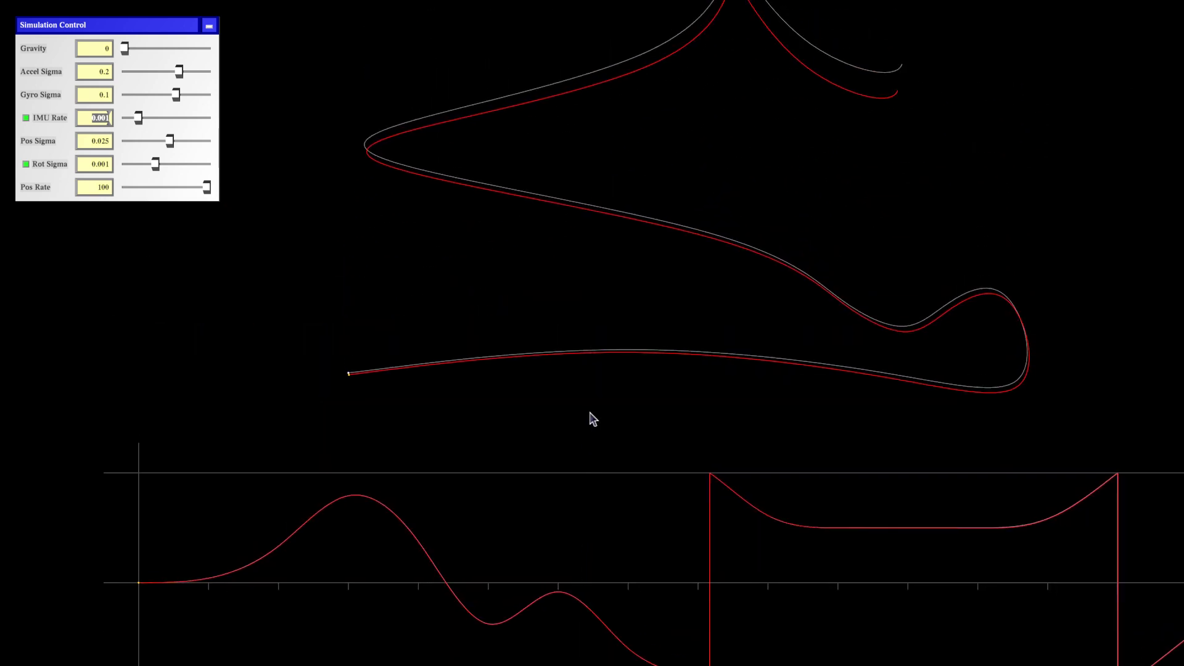
{"action": "left_click_drag", "start_coordinate": [593, 420], "coordinate": [558, 531]}
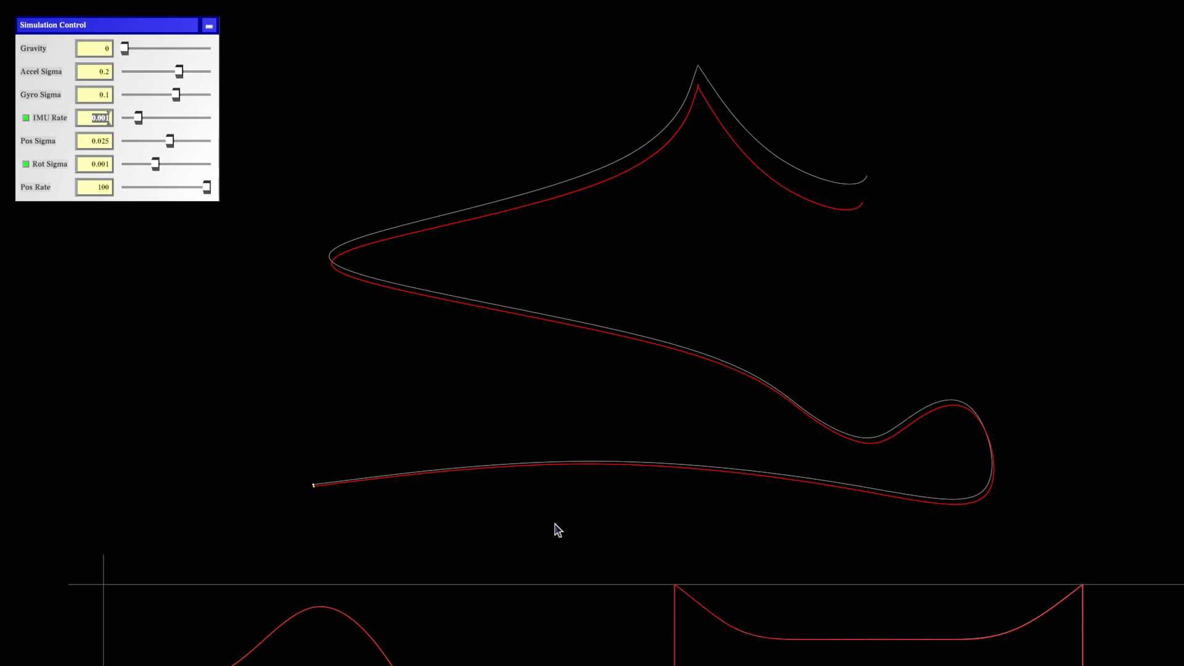
Step: Inspect the offset between the red estimate and the true angle on the flat section of the angle graph
{"action": "left_click_drag", "start_coordinate": [552, 602], "coordinate": [557, 315]}
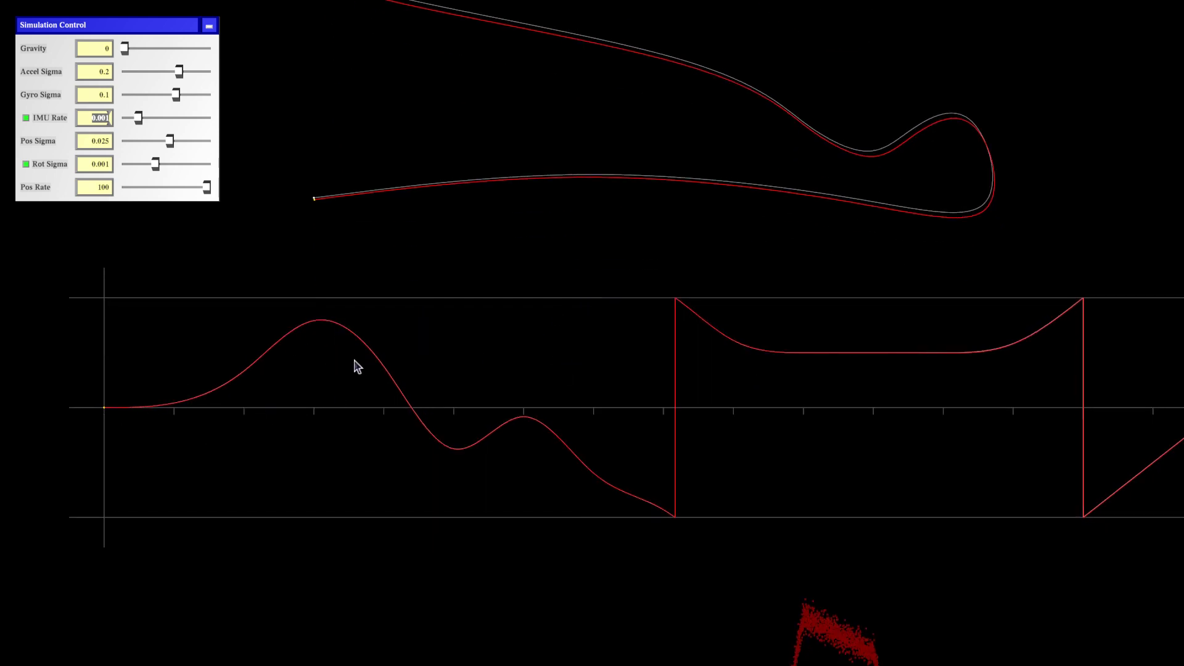
{"action": "left_click_drag", "start_coordinate": [573, 412], "coordinate": [509, 399]}
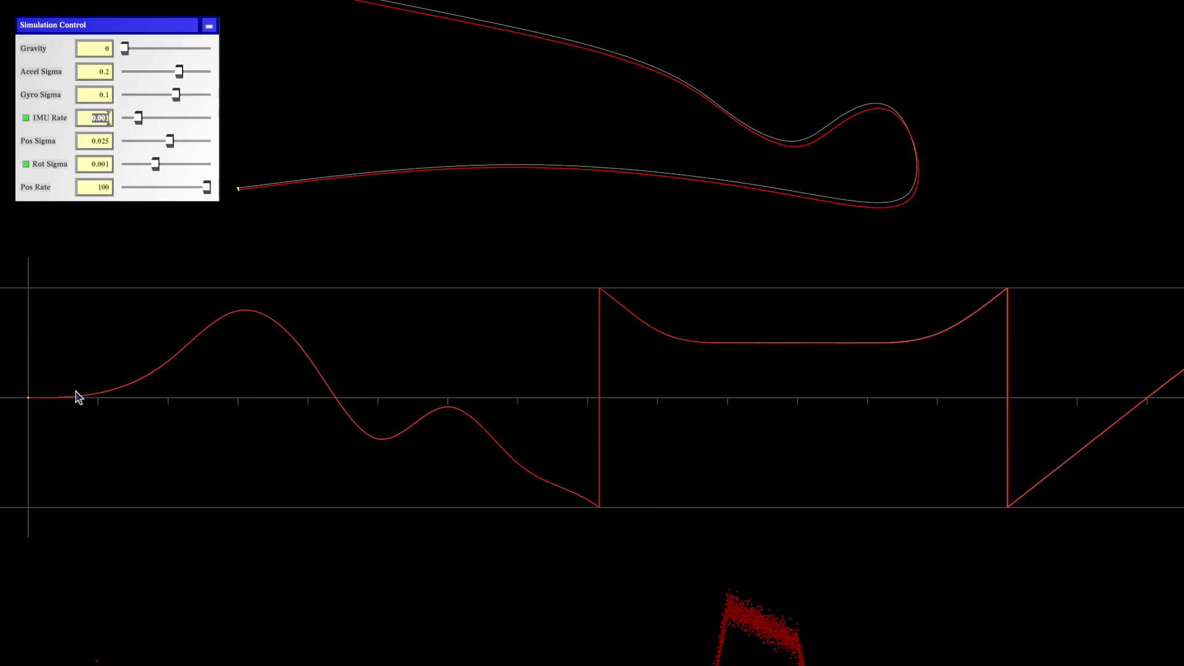
{"action": "left_click_drag", "start_coordinate": [843, 343], "coordinate": [598, 342]}
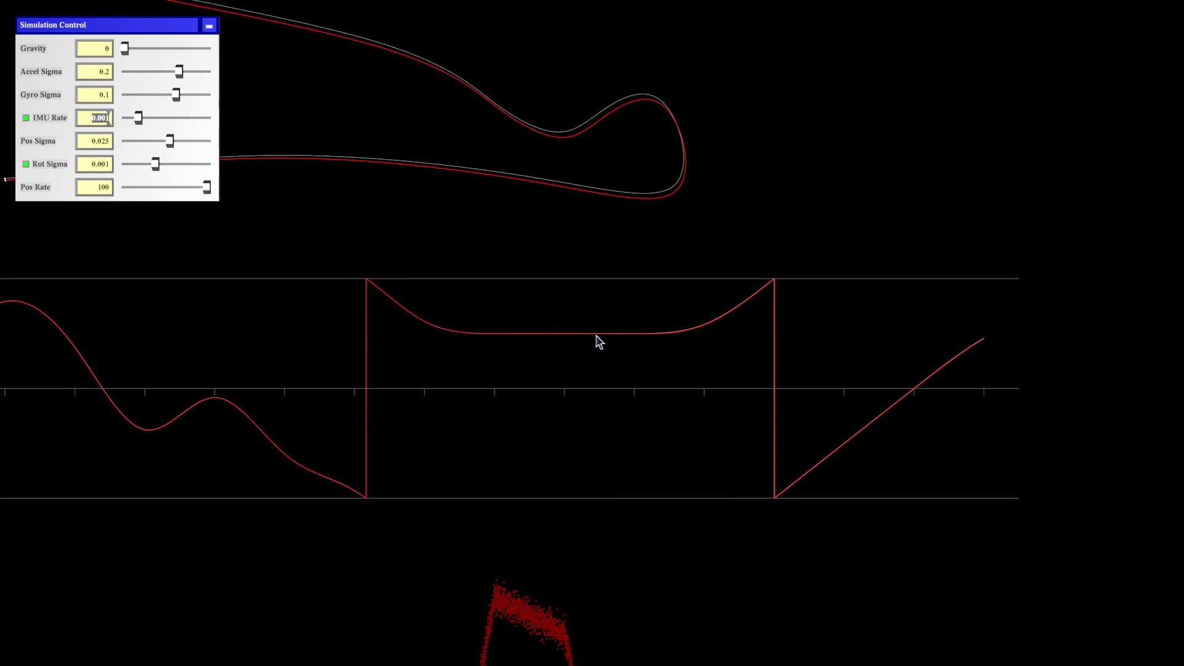
{"action": "scroll", "coordinate": [595, 335], "scroll_direction": "up", "scroll_amount": 15}
{"action": "left_click_drag", "start_coordinate": [591, 300], "coordinate": [592, 369]}
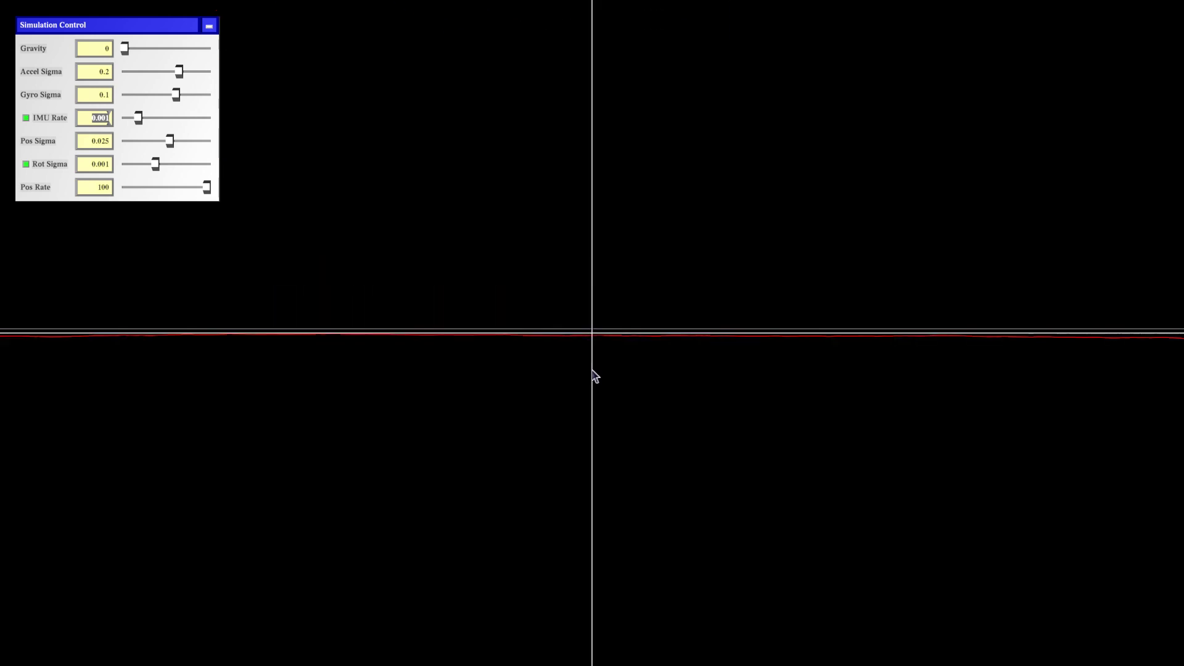
{"action": "scroll", "coordinate": [596, 349], "scroll_direction": "up", "scroll_amount": 8}
{"action": "left_click_drag", "start_coordinate": [604, 293], "coordinate": [606, 384]}
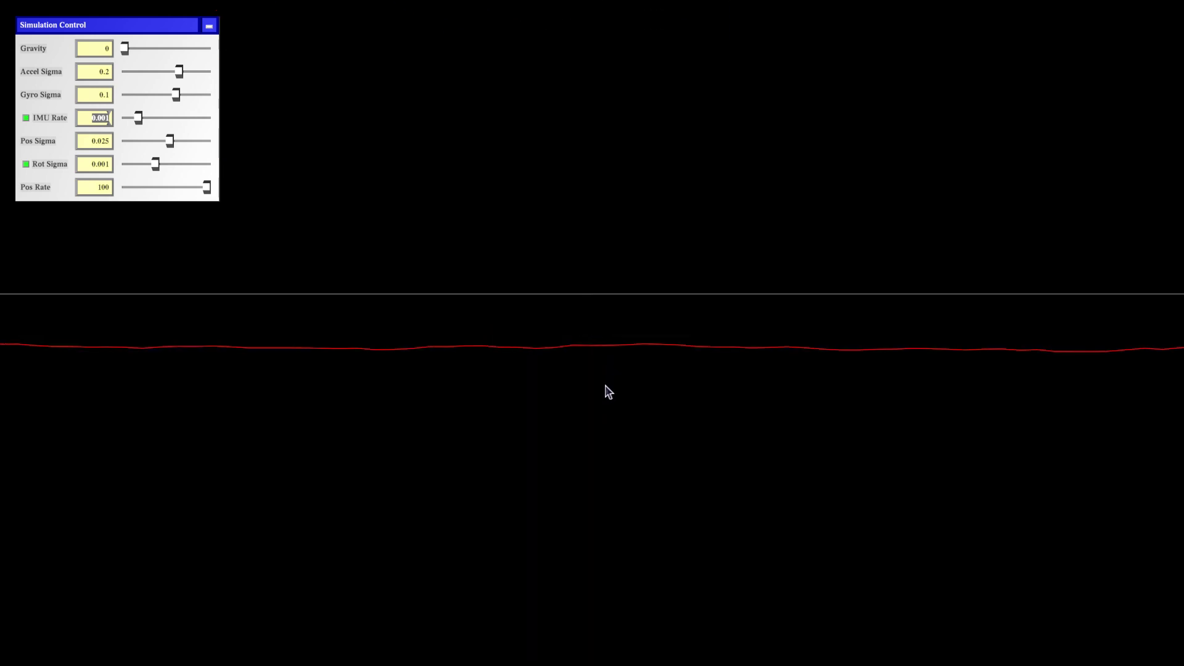
Step: View the whole angle graph together with the trajectory and the accelerometer peaks
{"action": "scroll", "coordinate": [638, 446], "scroll_direction": "down", "scroll_amount": 15}
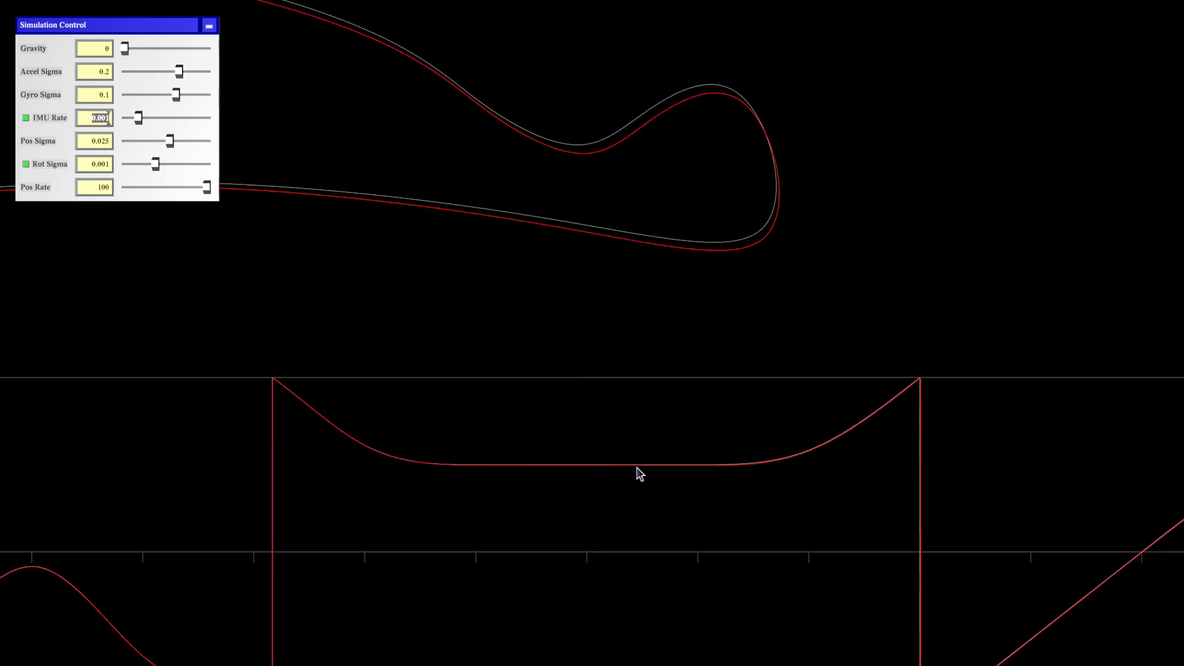
{"action": "left_click_drag", "start_coordinate": [567, 582], "coordinate": [823, 380]}
{"action": "left_click_drag", "start_coordinate": [192, 473], "coordinate": [589, 507]}
{"action": "scroll", "coordinate": [589, 508], "scroll_direction": "down", "scroll_amount": 5}
{"action": "left_click_drag", "start_coordinate": [676, 539], "coordinate": [523, 444]}
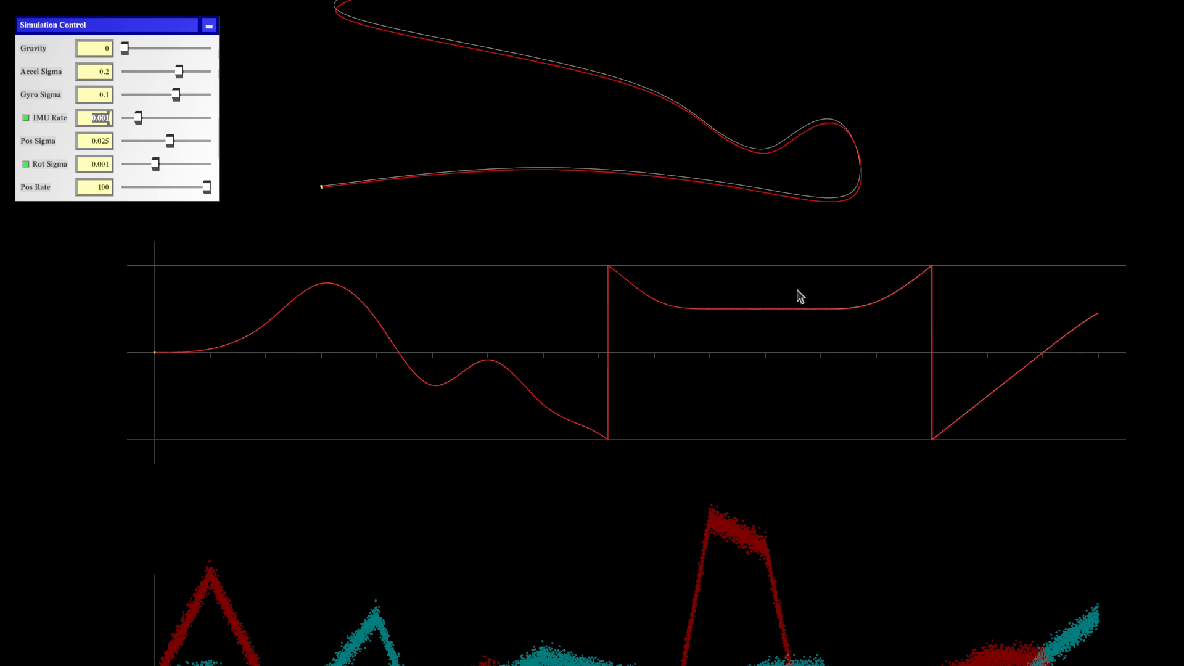
Step: Bring the complete trajectory back into view and simulate a new set of noisy measurements with zero gravity
{"action": "left_click_drag", "start_coordinate": [615, 275], "coordinate": [657, 493]}
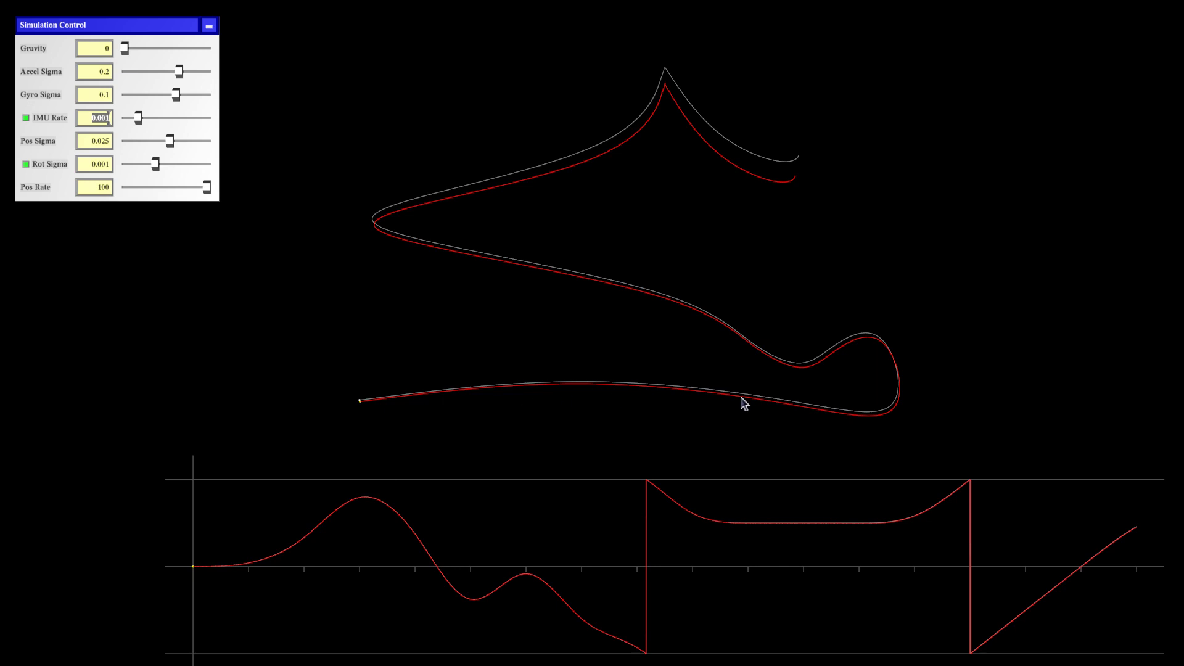
{"action": "left_click_drag", "start_coordinate": [595, 314], "coordinate": [607, 370]}
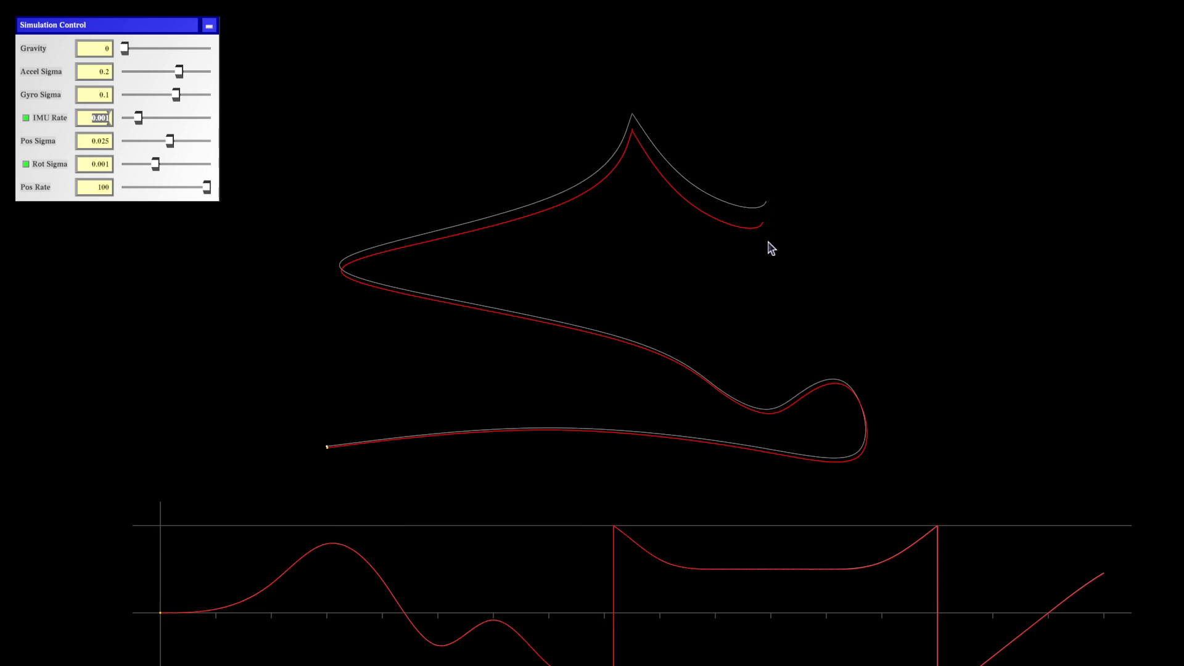
{"action": "key", "text": "space"}
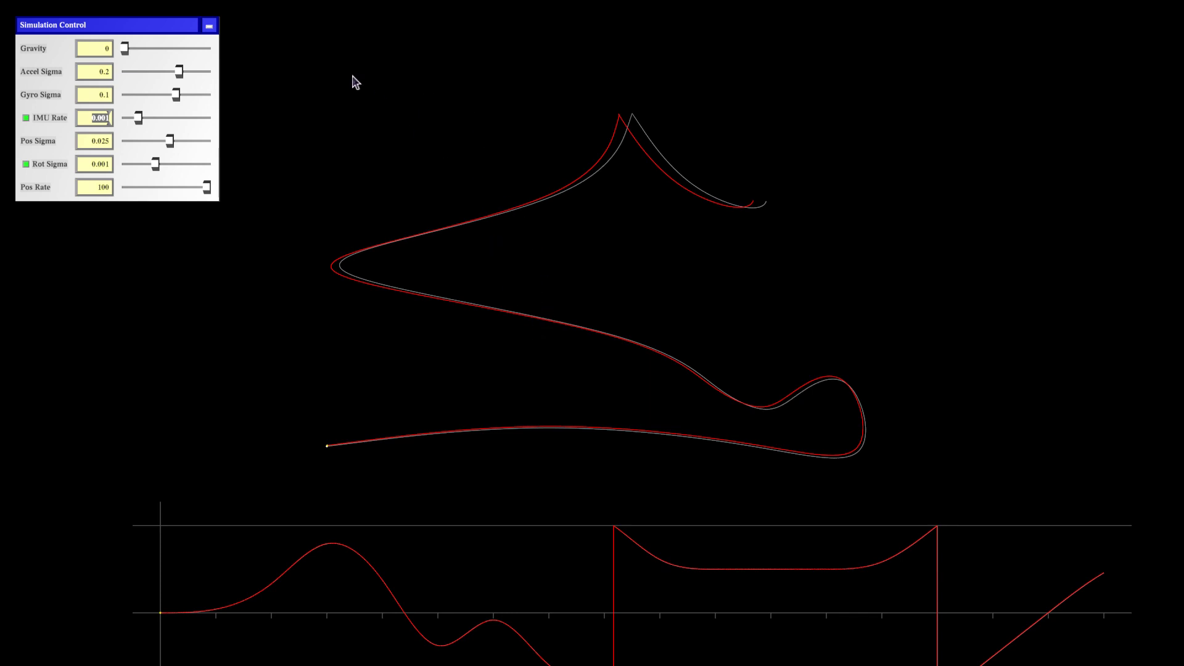
Step: Raise the simulated gravity to 9.81 and compare the entire red estimate with the true trajectory
{"action": "left_click_drag", "start_coordinate": [127, 49], "coordinate": [299, 53]}
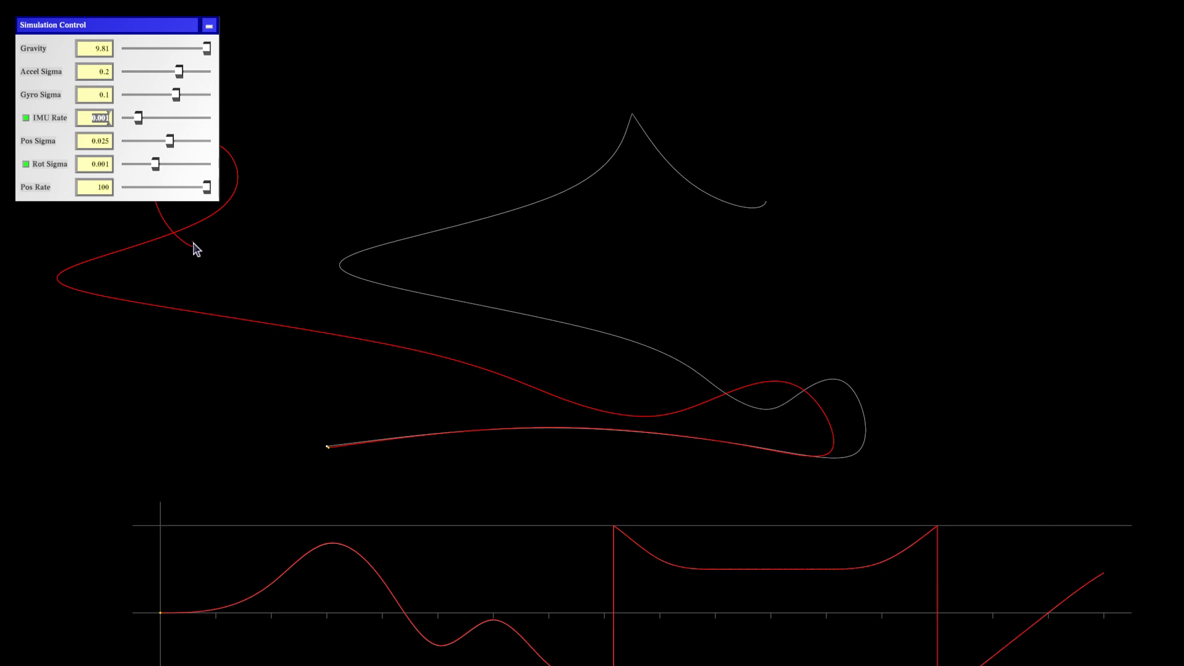
{"action": "left_click_drag", "start_coordinate": [196, 250], "coordinate": [290, 299]}
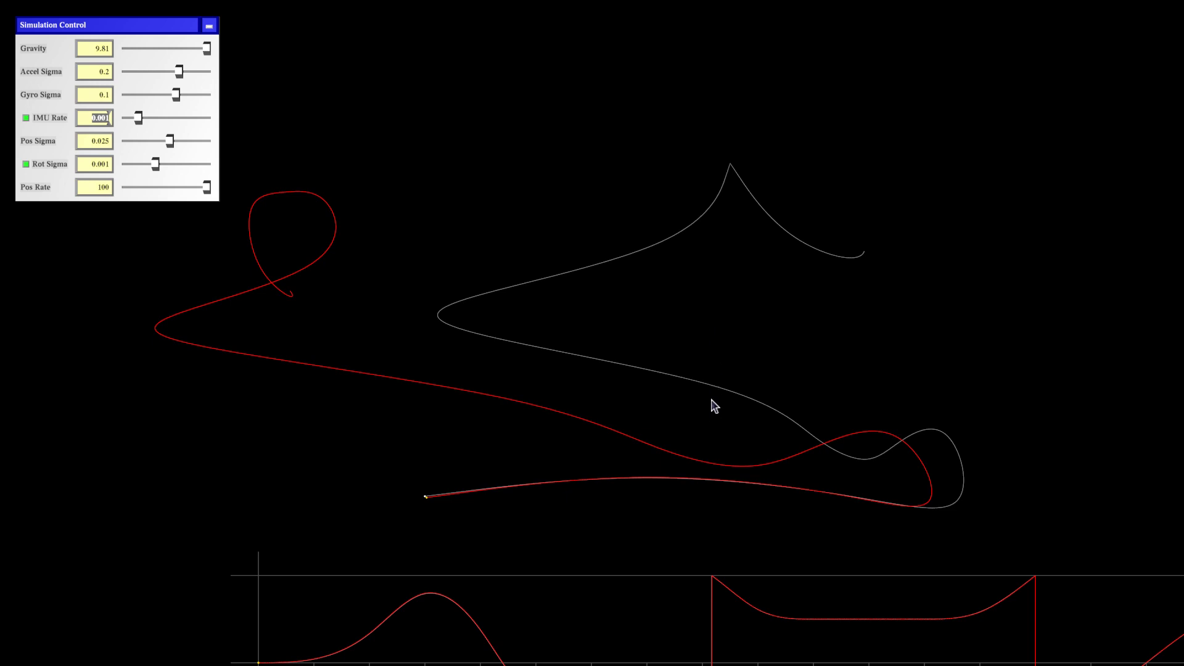
{"action": "left_click_drag", "start_coordinate": [717, 396], "coordinate": [655, 429]}
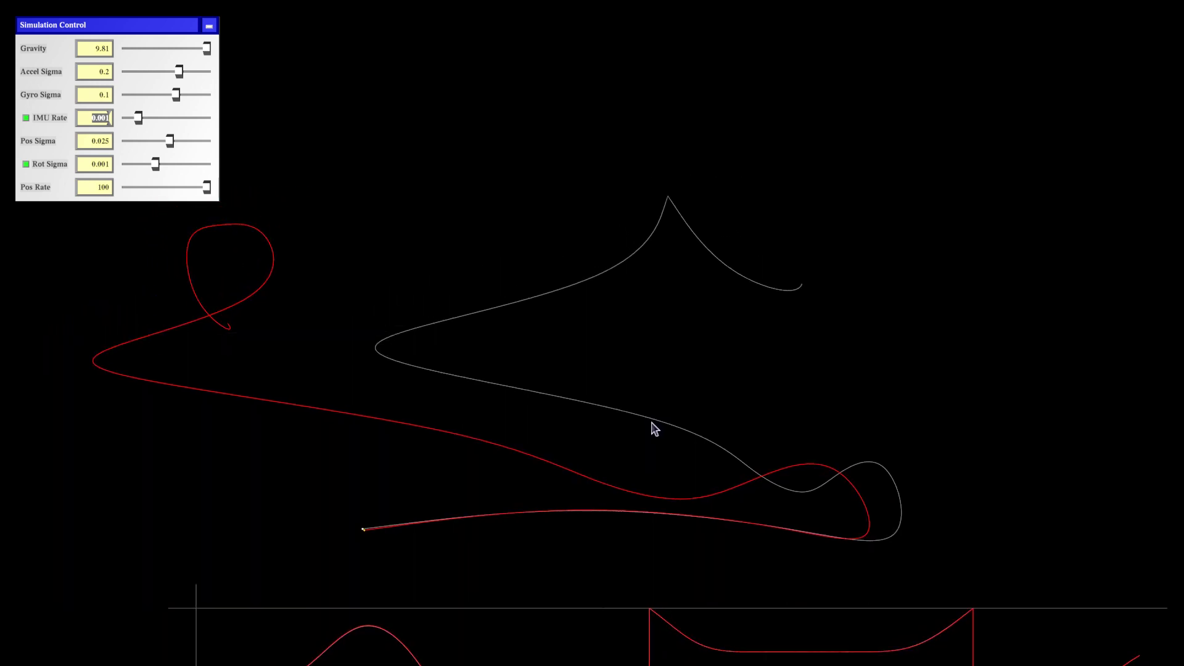
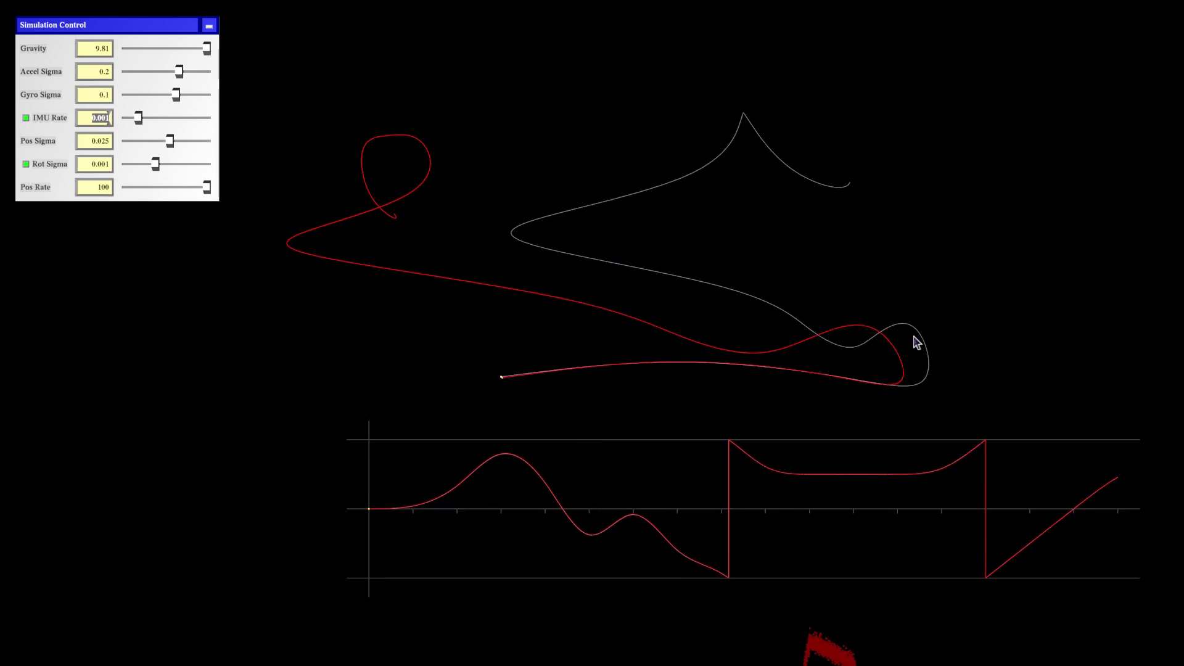
Step: Examine the noisy accelerometer, gyro and angle graphs below the trajectory and return to the complete trajectory
{"action": "left_click_drag", "start_coordinate": [553, 403], "coordinate": [494, 55]}
{"action": "left_click_drag", "start_coordinate": [585, 376], "coordinate": [580, 327]}
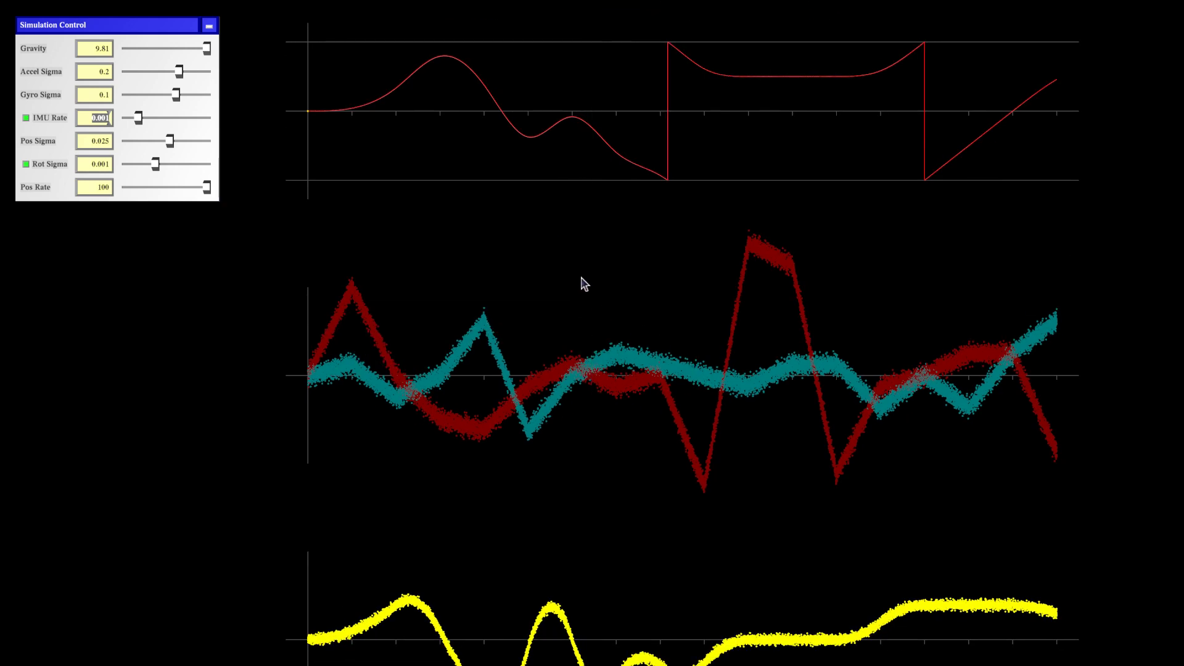
{"action": "left_click_drag", "start_coordinate": [584, 282], "coordinate": [659, 388]}
{"action": "left_click_drag", "start_coordinate": [627, 313], "coordinate": [557, 339]}
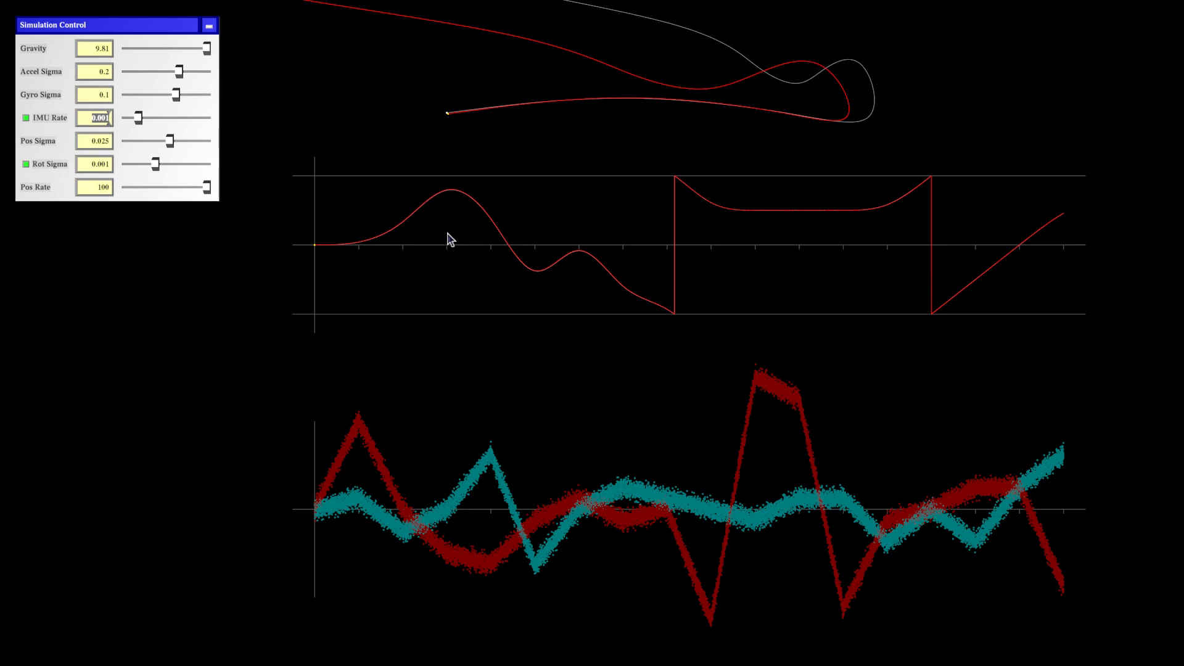
{"action": "left_click_drag", "start_coordinate": [594, 335], "coordinate": [592, 428]}
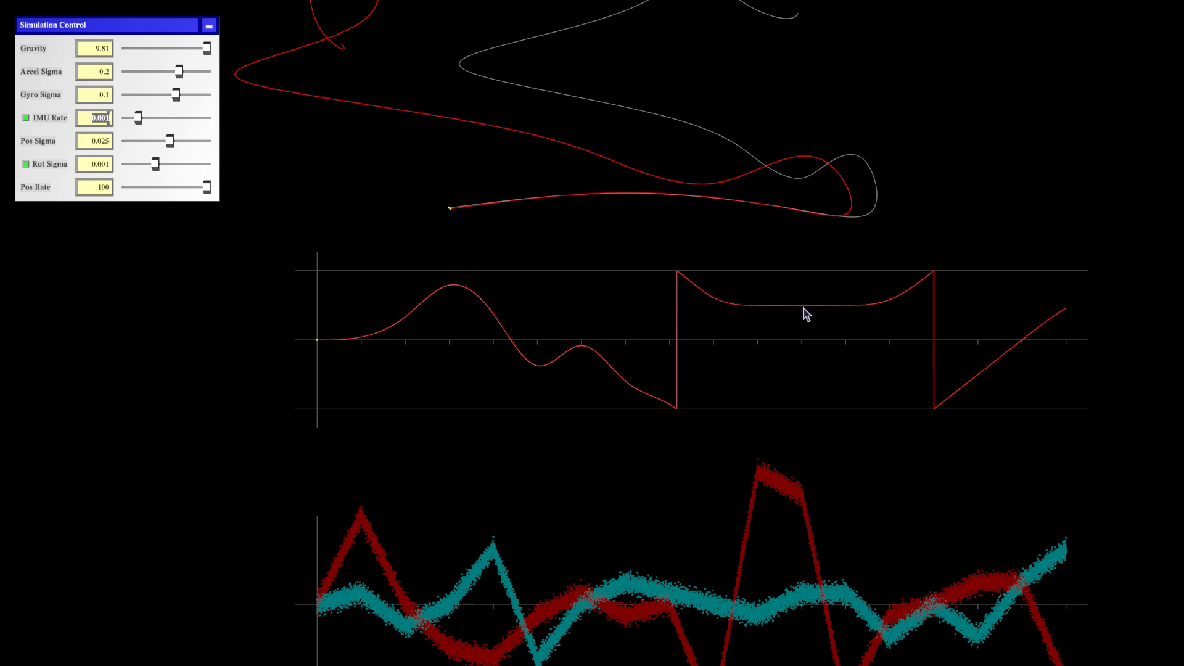
{"action": "left_click_drag", "start_coordinate": [602, 416], "coordinate": [622, 570]}
{"action": "left_click_drag", "start_coordinate": [595, 369], "coordinate": [618, 392]}
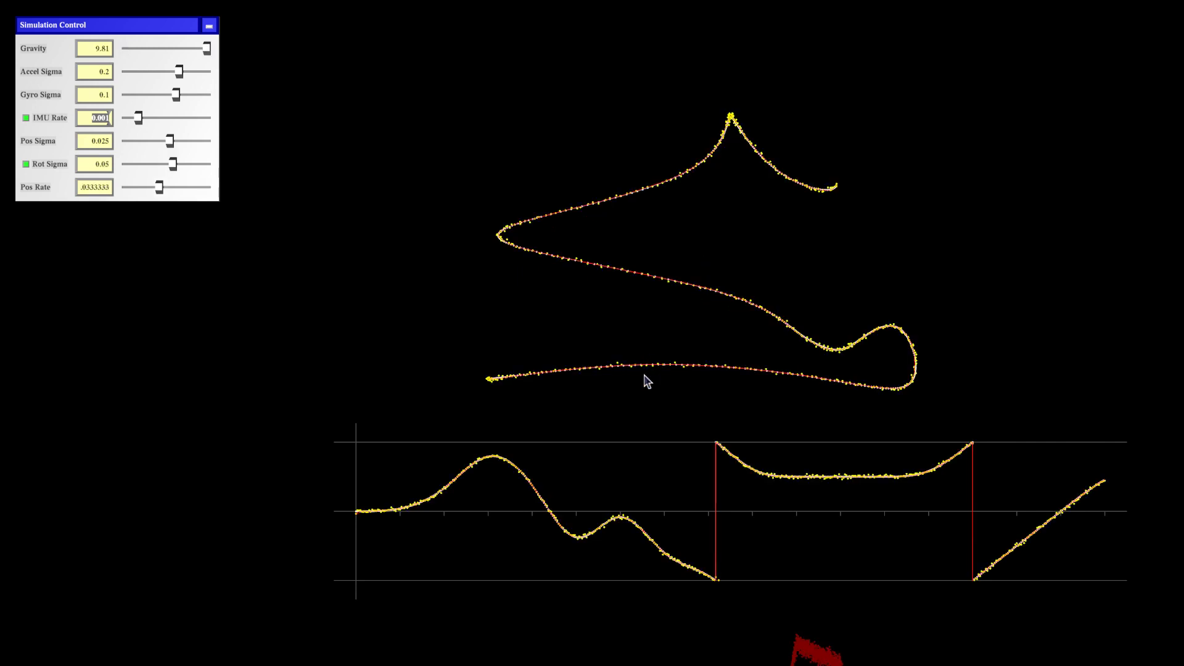
Step: Compare the red estimate with the true path and the yellow position measurements near the start of the trajectory
{"action": "scroll", "coordinate": [689, 368], "scroll_direction": "up", "scroll_amount": 4}
{"action": "left_click_drag", "start_coordinate": [460, 369], "coordinate": [707, 328]}
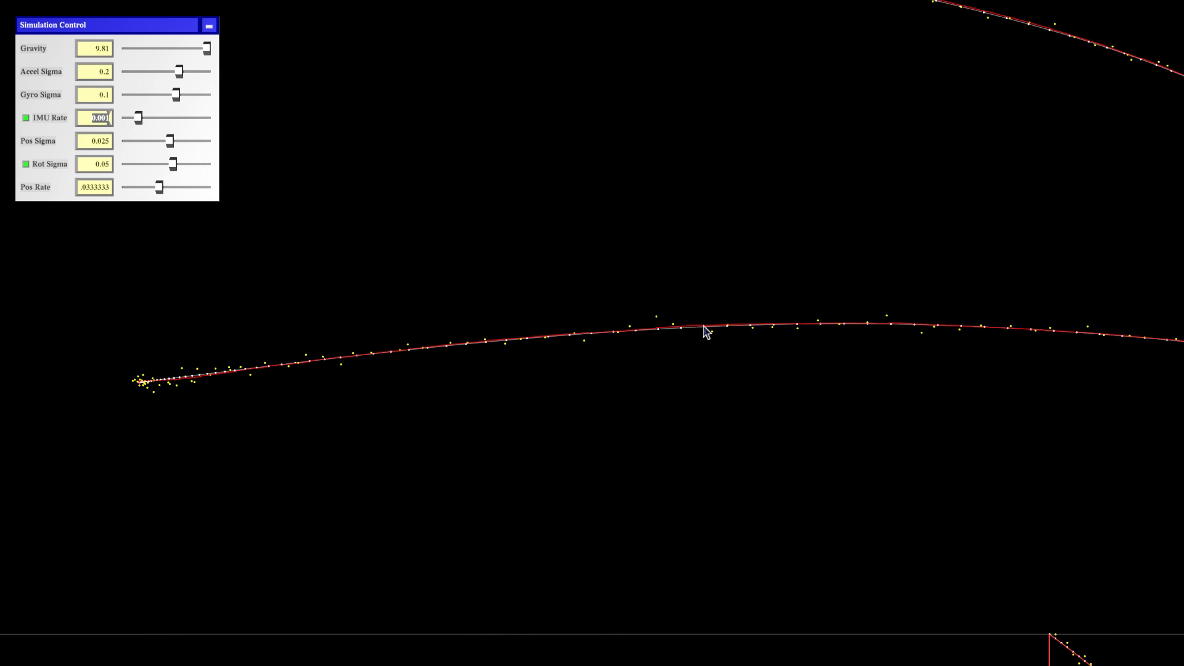
{"action": "left_click_drag", "start_coordinate": [783, 486], "coordinate": [747, 73]}
{"action": "left_click_drag", "start_coordinate": [710, 137], "coordinate": [688, 524]}
{"action": "scroll", "coordinate": [584, 353], "scroll_direction": "up", "scroll_amount": 5}
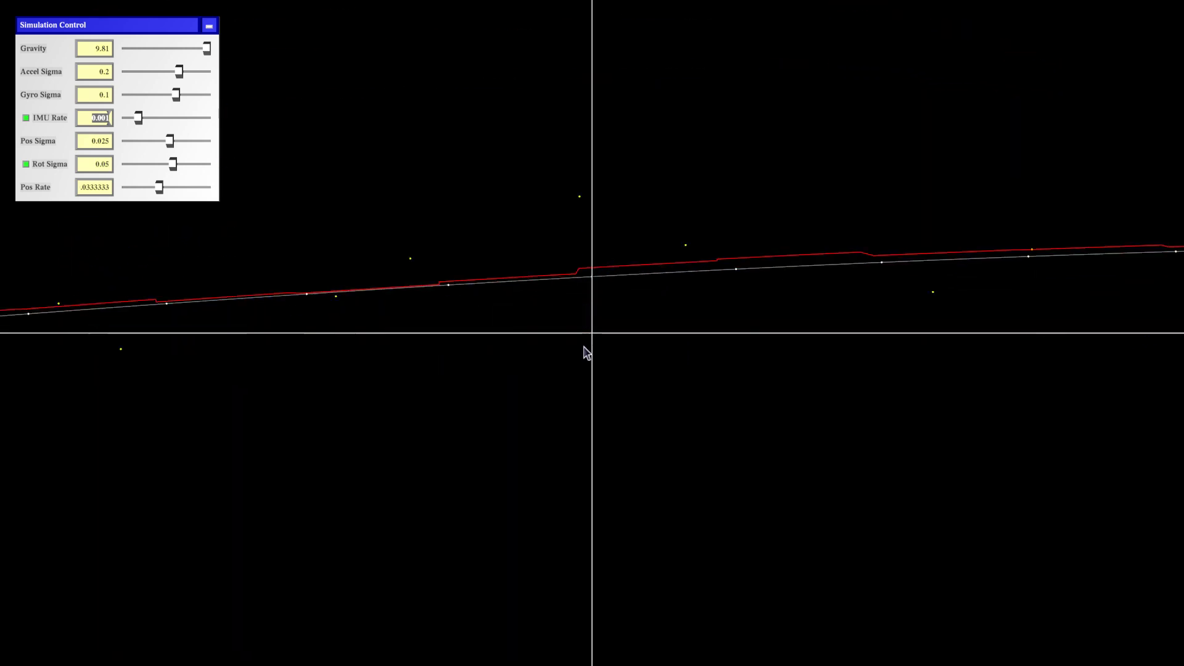
{"action": "scroll", "coordinate": [569, 301], "scroll_direction": "up", "scroll_amount": 2}
{"action": "left_click_drag", "start_coordinate": [588, 275], "coordinate": [814, 350]}
{"action": "scroll", "coordinate": [444, 395], "scroll_direction": "down", "scroll_amount": 3}
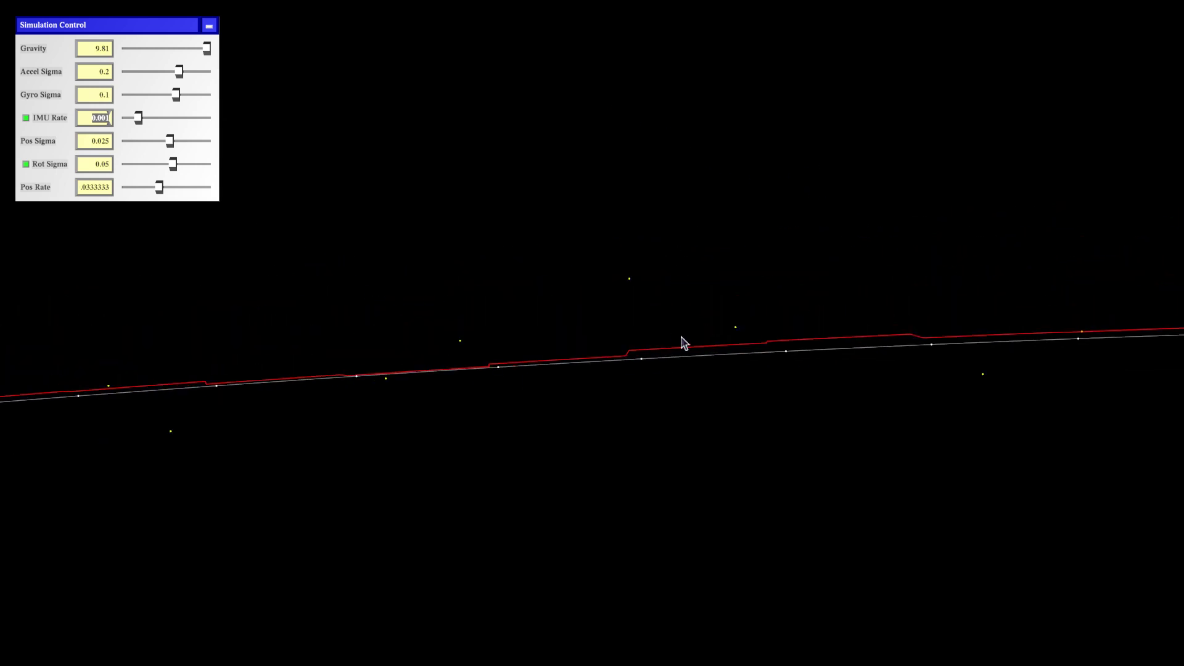
Step: Turn off the IMU measurements to inspect the position-only estimate, and turn them back on for comparison
{"action": "key", "text": "i"}
{"action": "key", "text": "space"}
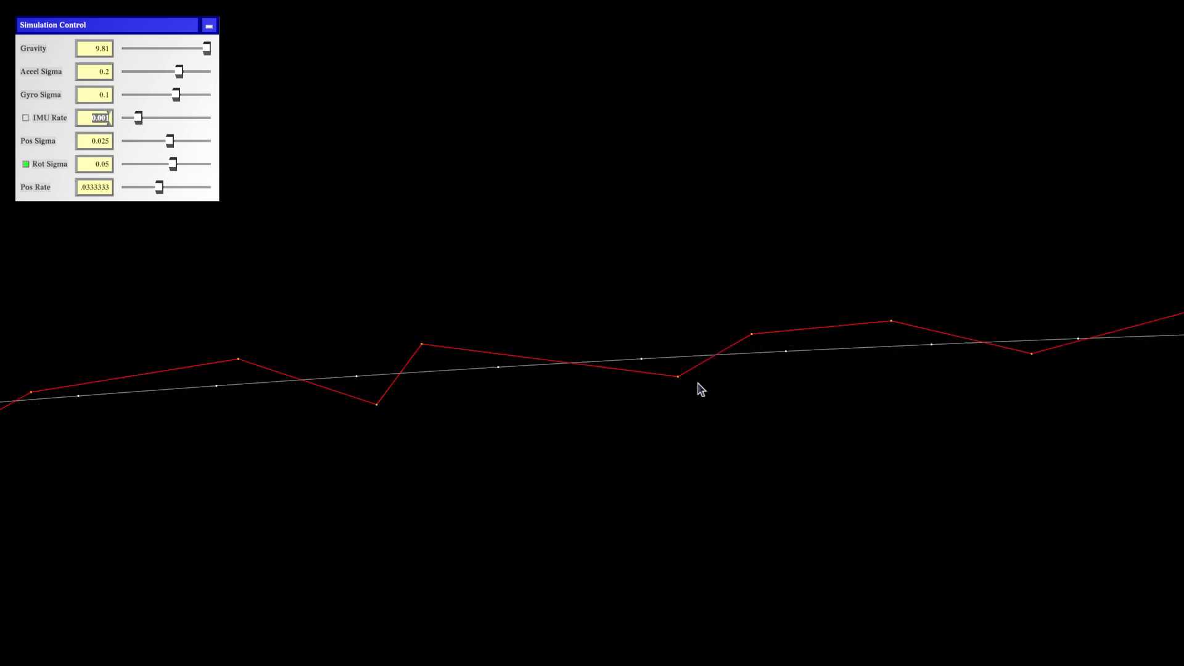
{"action": "key", "text": "i"}
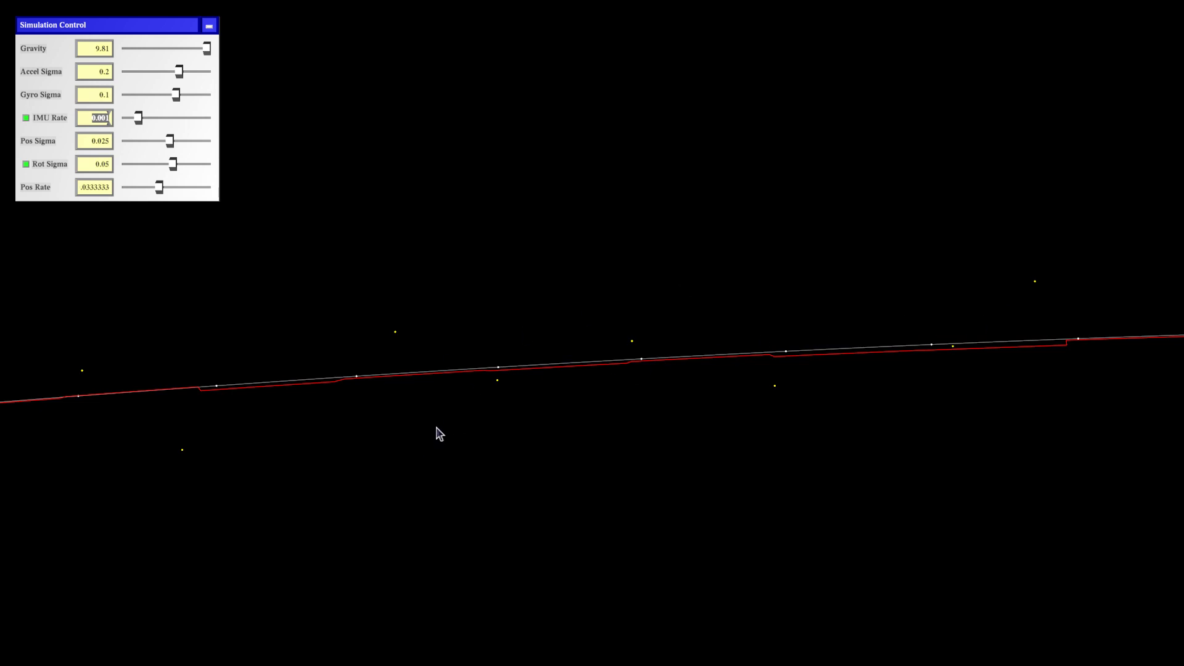
Step: Inspect at close range the small jumps in the red estimate along the early part of the lowest stretch
{"action": "scroll", "coordinate": [444, 427], "scroll_direction": "down", "scroll_amount": 1}
{"action": "left_click_drag", "start_coordinate": [382, 463], "coordinate": [736, 395]}
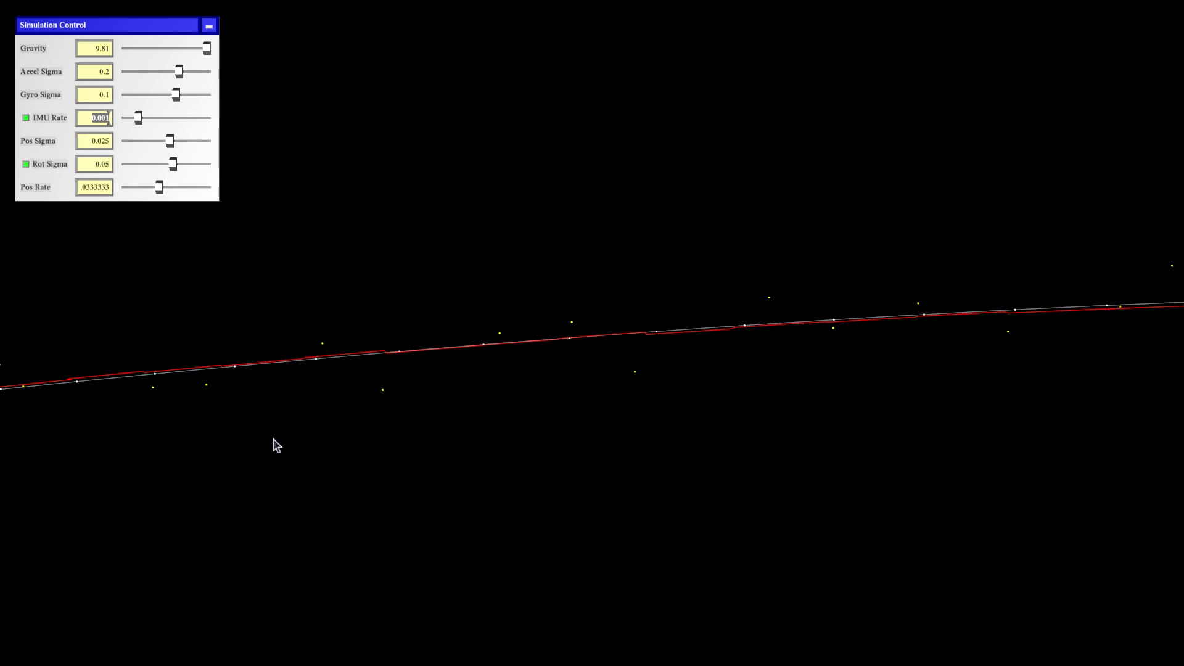
{"action": "left_click_drag", "start_coordinate": [212, 441], "coordinate": [431, 425]}
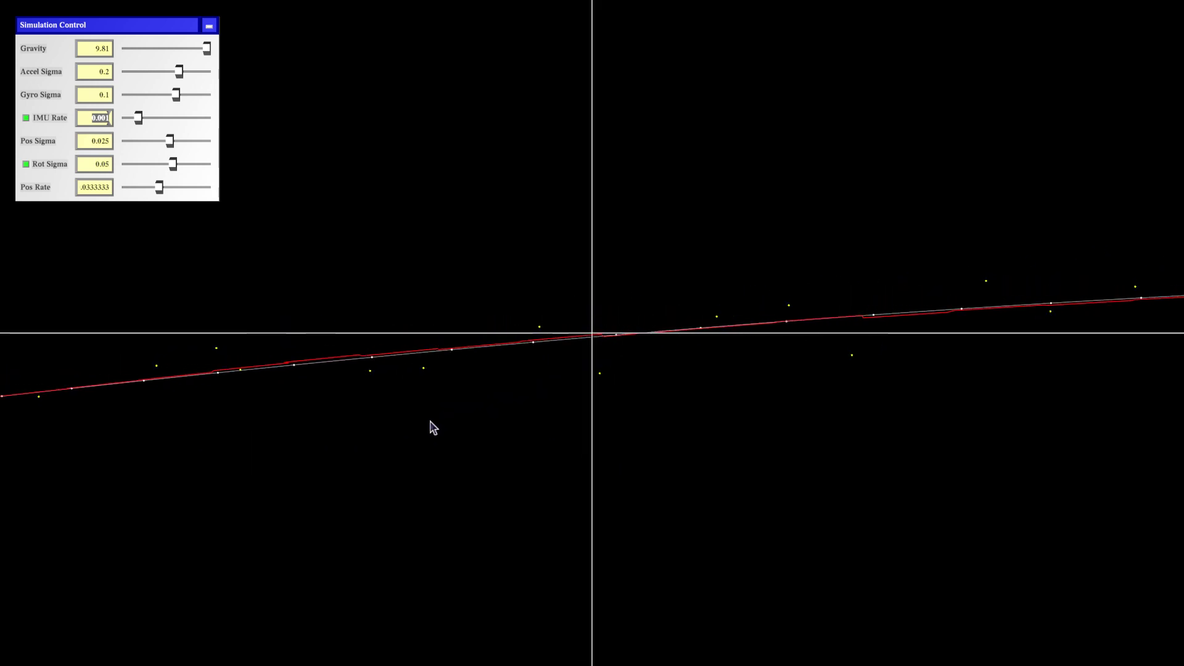
{"action": "scroll", "coordinate": [566, 367], "scroll_direction": "down", "scroll_amount": 2}
{"action": "left_click_drag", "start_coordinate": [566, 369], "coordinate": [564, 368]}
{"action": "left_click_drag", "start_coordinate": [596, 323], "coordinate": [580, 384]}
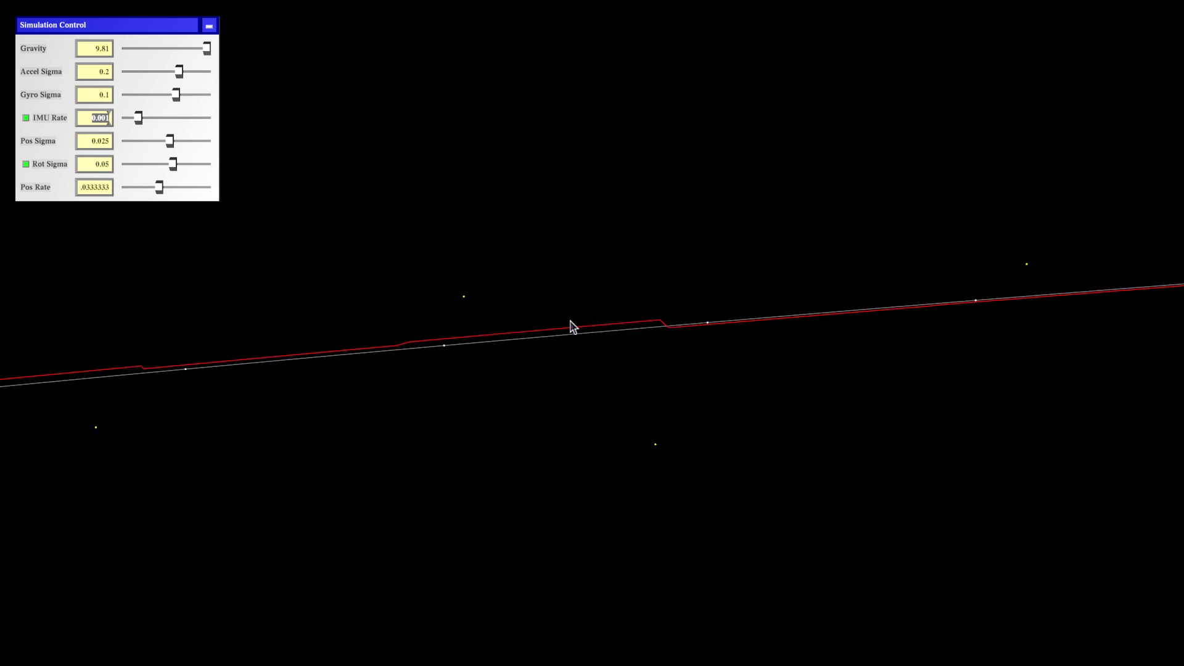
{"action": "left_click_drag", "start_coordinate": [250, 393], "coordinate": [231, 367]}
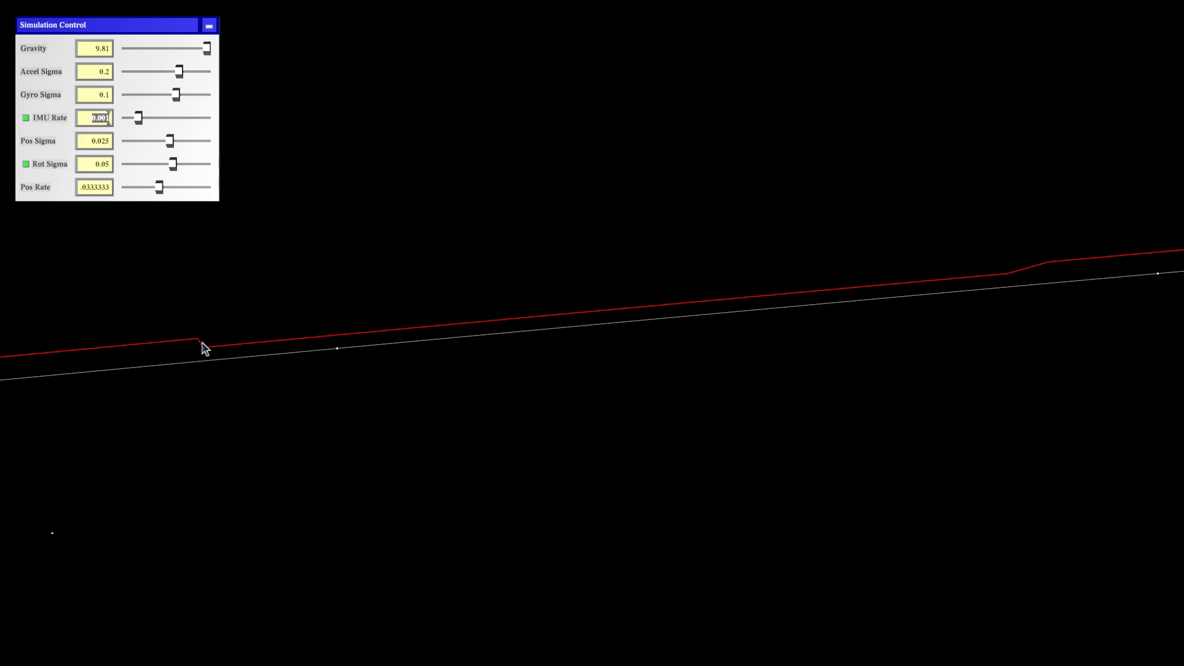
Step: Compare successive corrections of the red estimate with the position measurements surrounding the true path
{"action": "left_click_drag", "start_coordinate": [225, 365], "coordinate": [605, 464]}
{"action": "scroll", "coordinate": [607, 484], "scroll_direction": "down", "scroll_amount": 3}
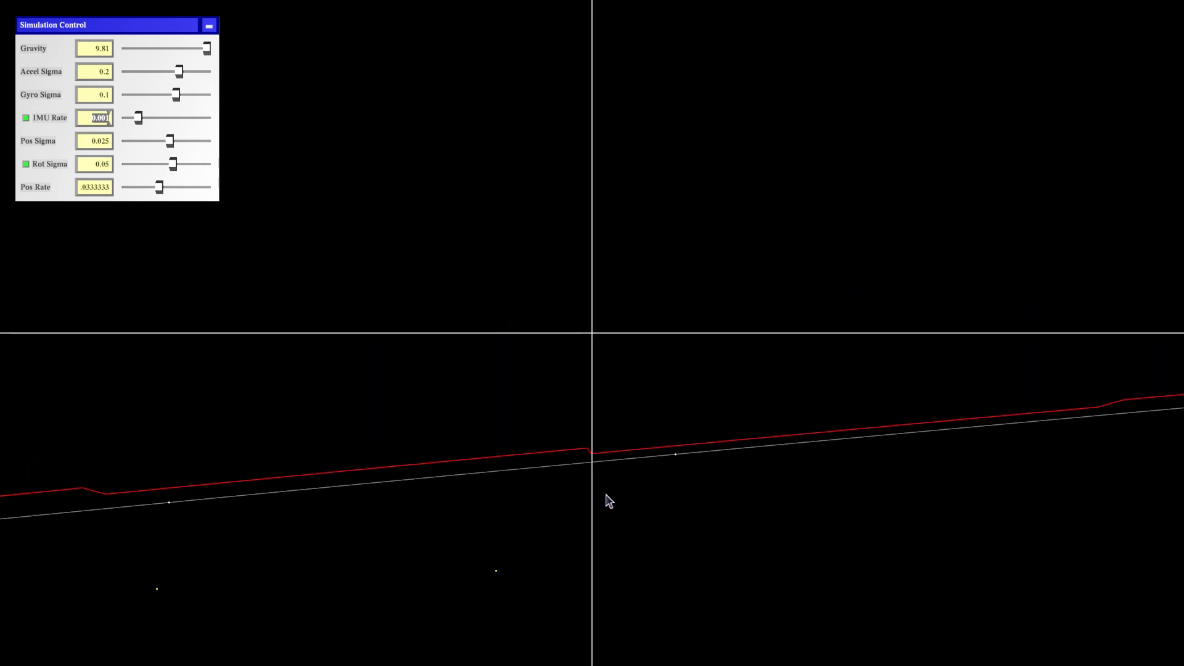
{"action": "left_click_drag", "start_coordinate": [636, 534], "coordinate": [643, 395]}
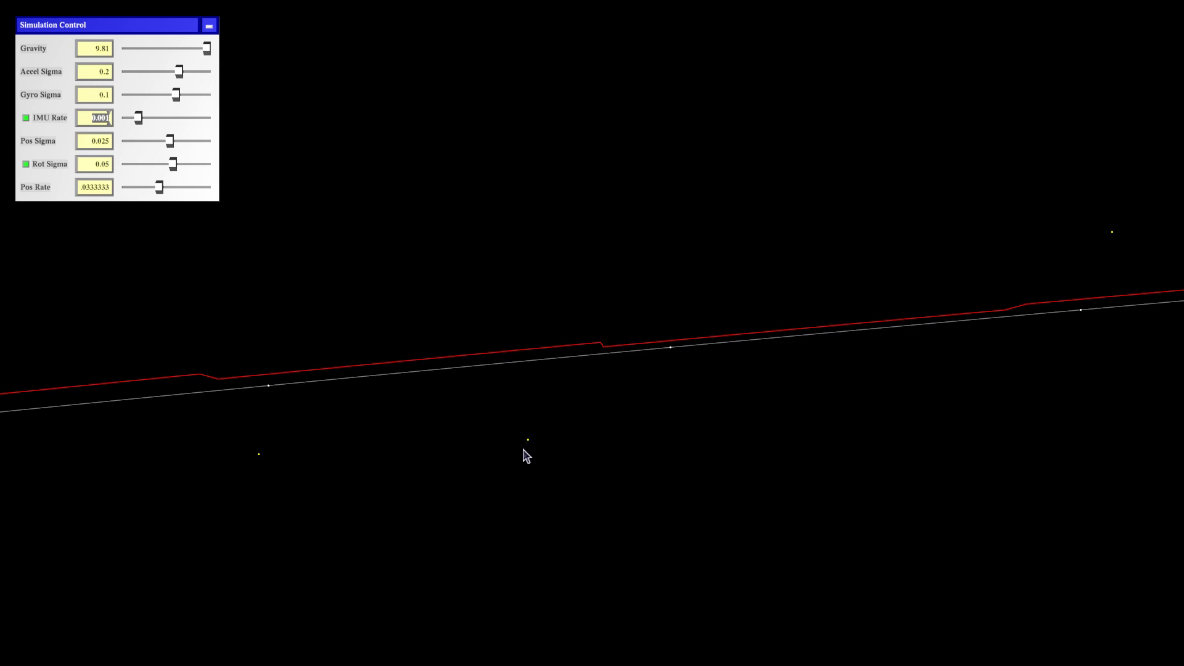
{"action": "left_click_drag", "start_coordinate": [390, 410], "coordinate": [587, 339]}
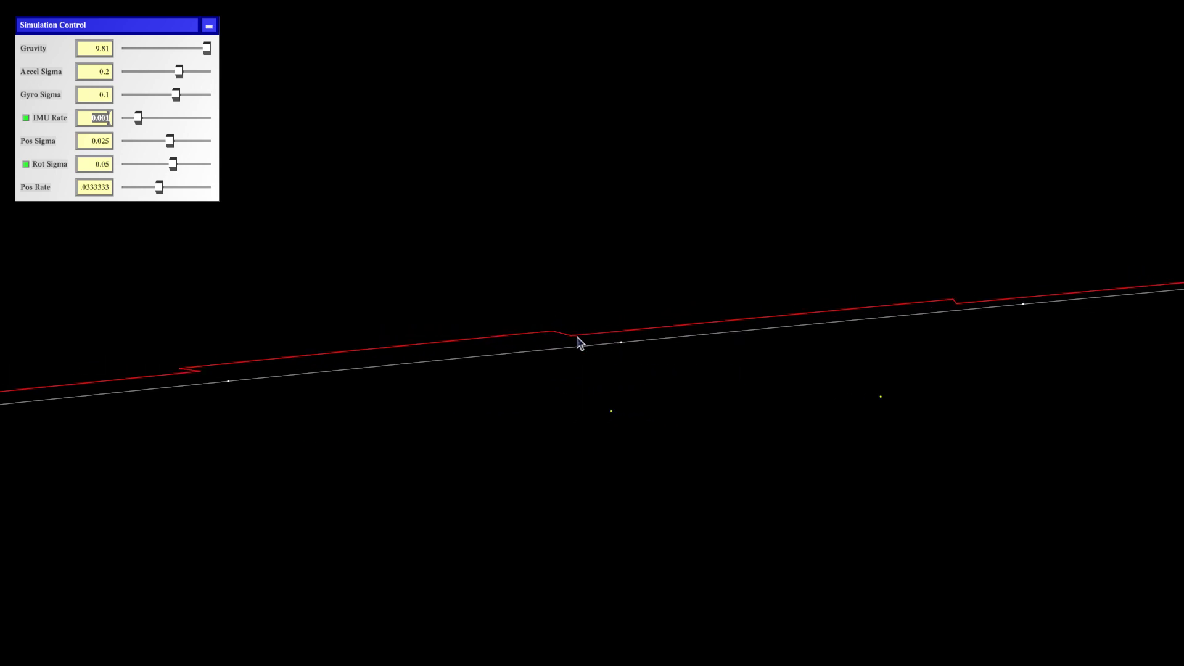
{"action": "left_click_drag", "start_coordinate": [709, 347], "coordinate": [683, 338]}
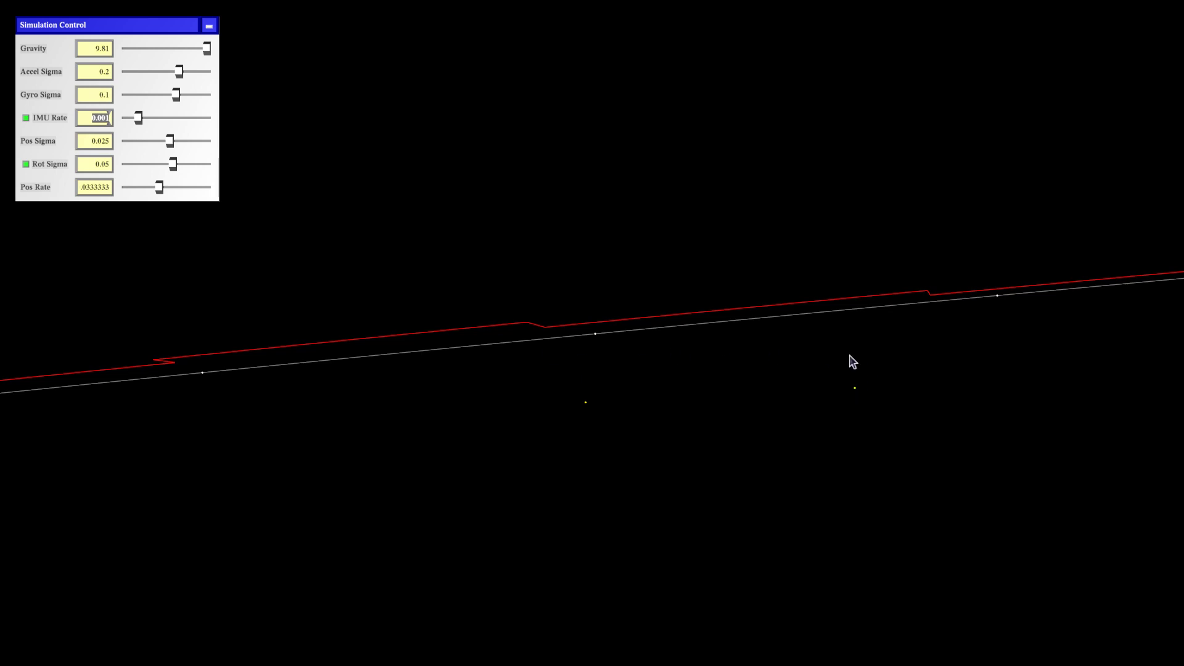
{"action": "left_click_drag", "start_coordinate": [987, 374], "coordinate": [679, 388]}
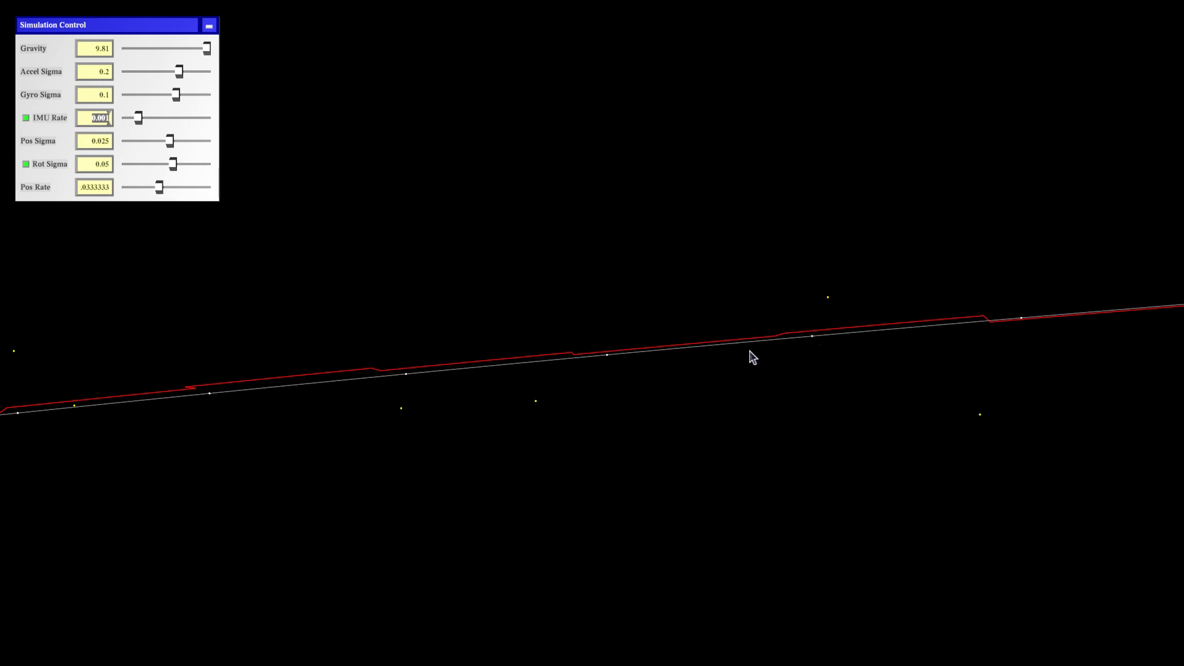
{"action": "left_click_drag", "start_coordinate": [380, 471], "coordinate": [847, 397]}
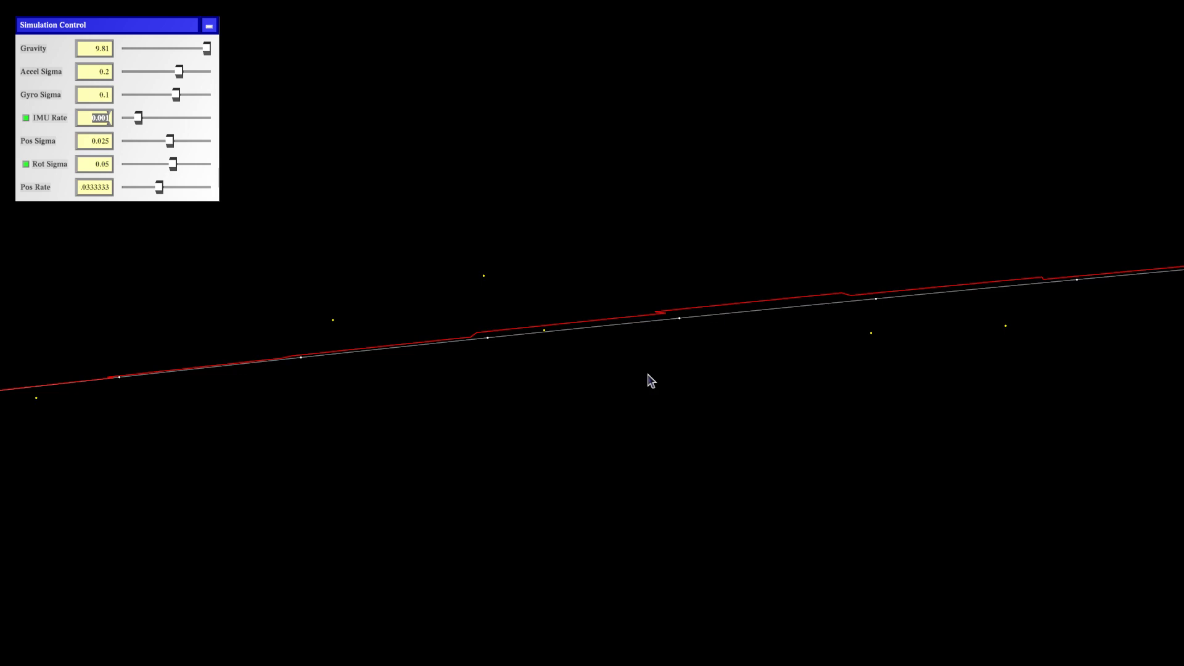
{"action": "left_click_drag", "start_coordinate": [631, 359], "coordinate": [648, 366]}
Step: Follow the lowest stretch to the hump at its far end and inspect the estimate's corrections on the curved descent
{"action": "scroll", "coordinate": [644, 360], "scroll_direction": "down", "scroll_amount": 1}
{"action": "left_click_drag", "start_coordinate": [727, 376], "coordinate": [344, 375]}
{"action": "left_click_drag", "start_coordinate": [940, 293], "coordinate": [483, 338]}
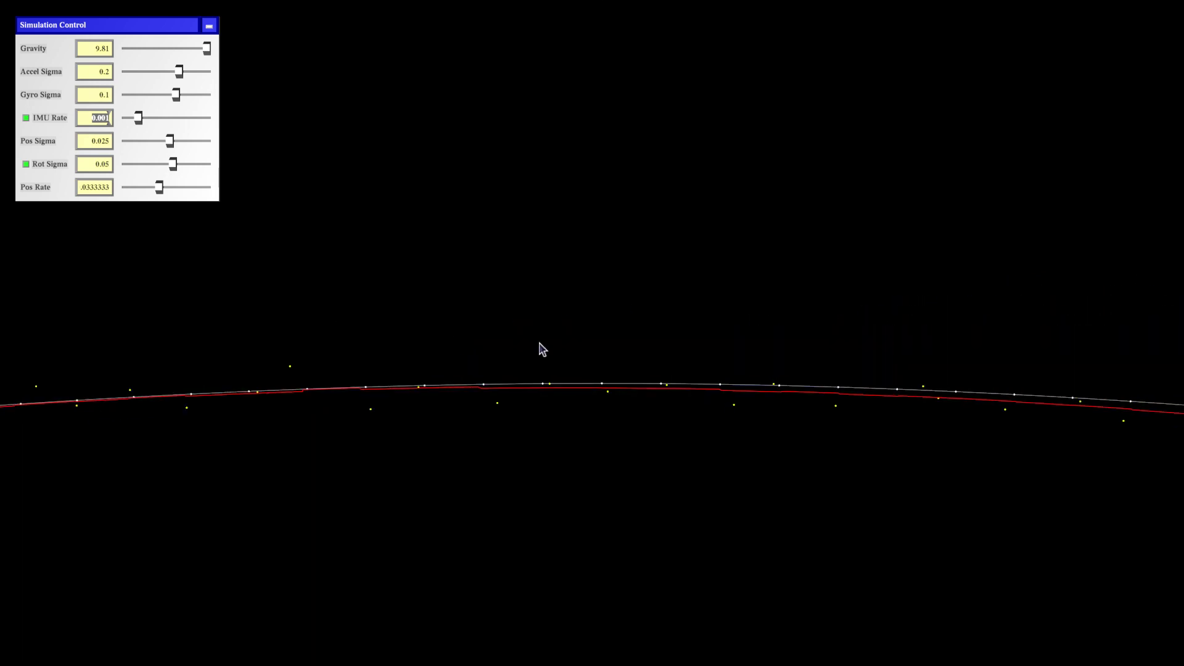
{"action": "scroll", "coordinate": [758, 395], "scroll_direction": "down", "scroll_amount": 2}
{"action": "left_click_drag", "start_coordinate": [1020, 324], "coordinate": [549, 286]}
{"action": "left_click_drag", "start_coordinate": [977, 291], "coordinate": [560, 386]}
{"action": "scroll", "coordinate": [590, 346], "scroll_direction": "up", "scroll_amount": 8}
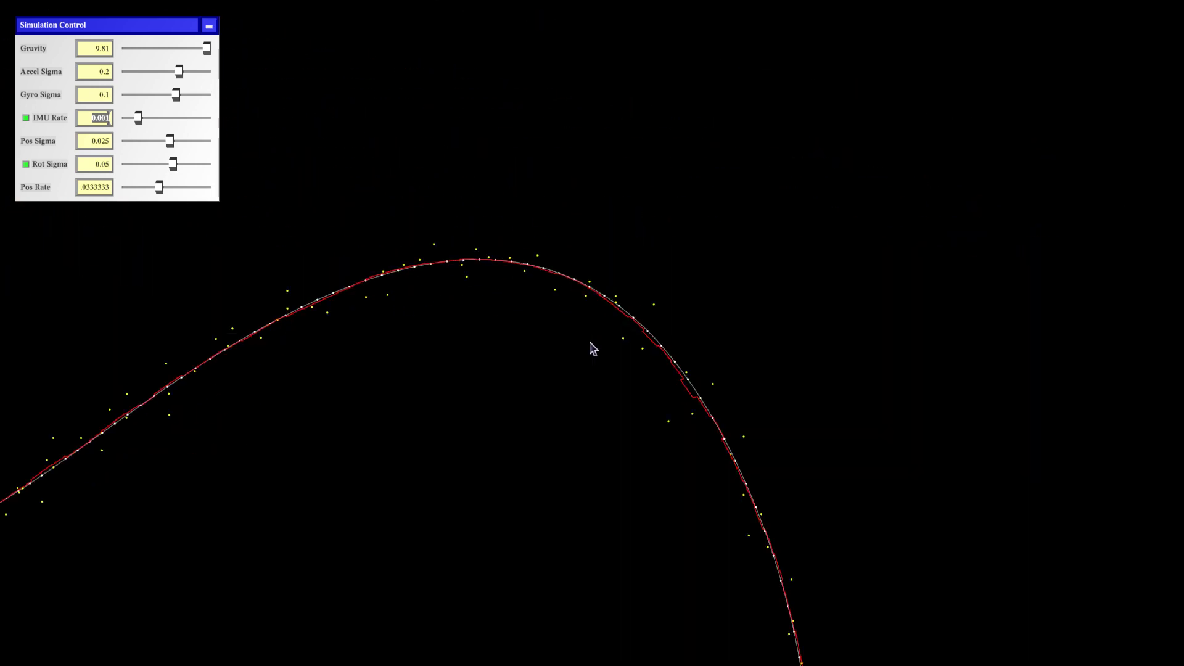
{"action": "left_click_drag", "start_coordinate": [593, 159], "coordinate": [685, 303]}
{"action": "scroll", "coordinate": [691, 245], "scroll_direction": "up", "scroll_amount": 4}
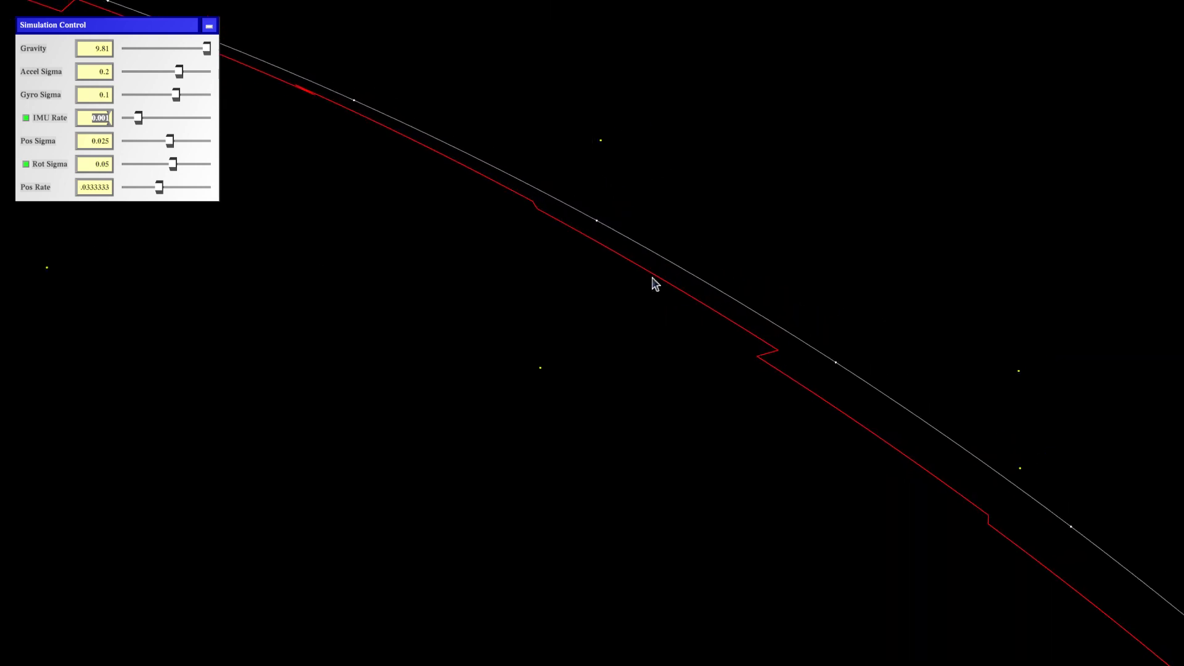
{"action": "left_click_drag", "start_coordinate": [465, 211], "coordinate": [809, 369]}
{"action": "left_click_drag", "start_coordinate": [417, 272], "coordinate": [786, 365]}
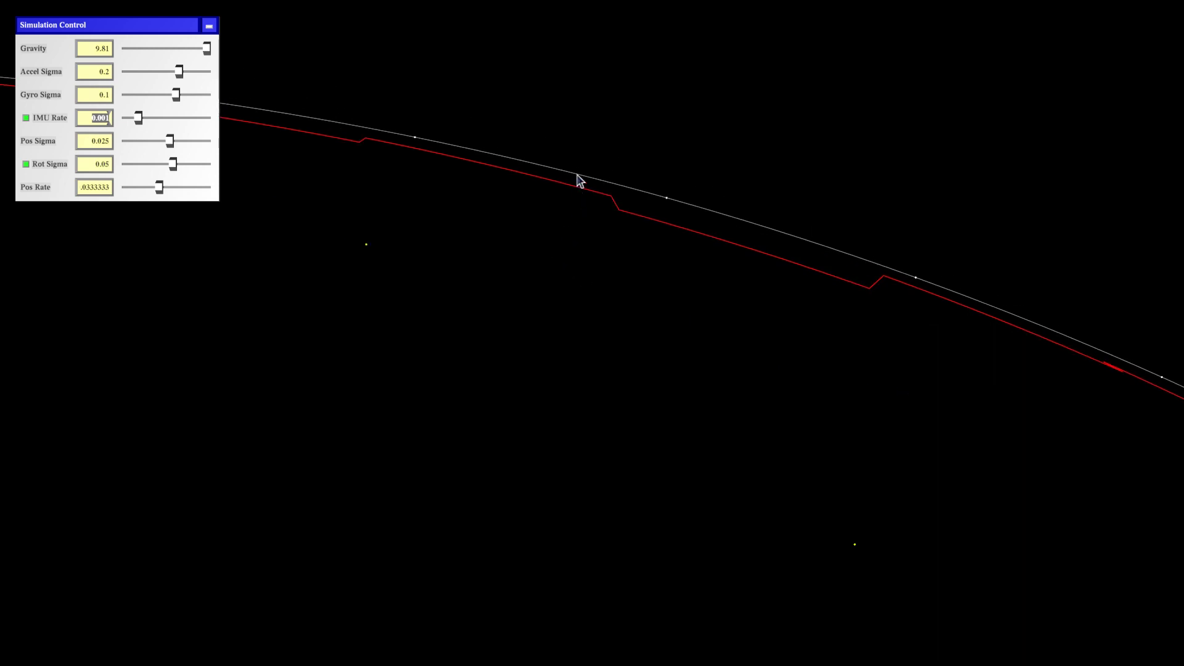
Step: Follow the estimate past the hump and dip, and compare the complete trajectory with the true path
{"action": "scroll", "coordinate": [509, 320], "scroll_direction": "down", "scroll_amount": 3}
{"action": "left_click_drag", "start_coordinate": [374, 432], "coordinate": [781, 328]}
{"action": "scroll", "coordinate": [537, 488], "scroll_direction": "down", "scroll_amount": 2}
{"action": "left_click_drag", "start_coordinate": [531, 549], "coordinate": [683, 264]}
{"action": "scroll", "coordinate": [574, 431], "scroll_direction": "down", "scroll_amount": 4}
{"action": "left_click_drag", "start_coordinate": [488, 500], "coordinate": [772, 424]}
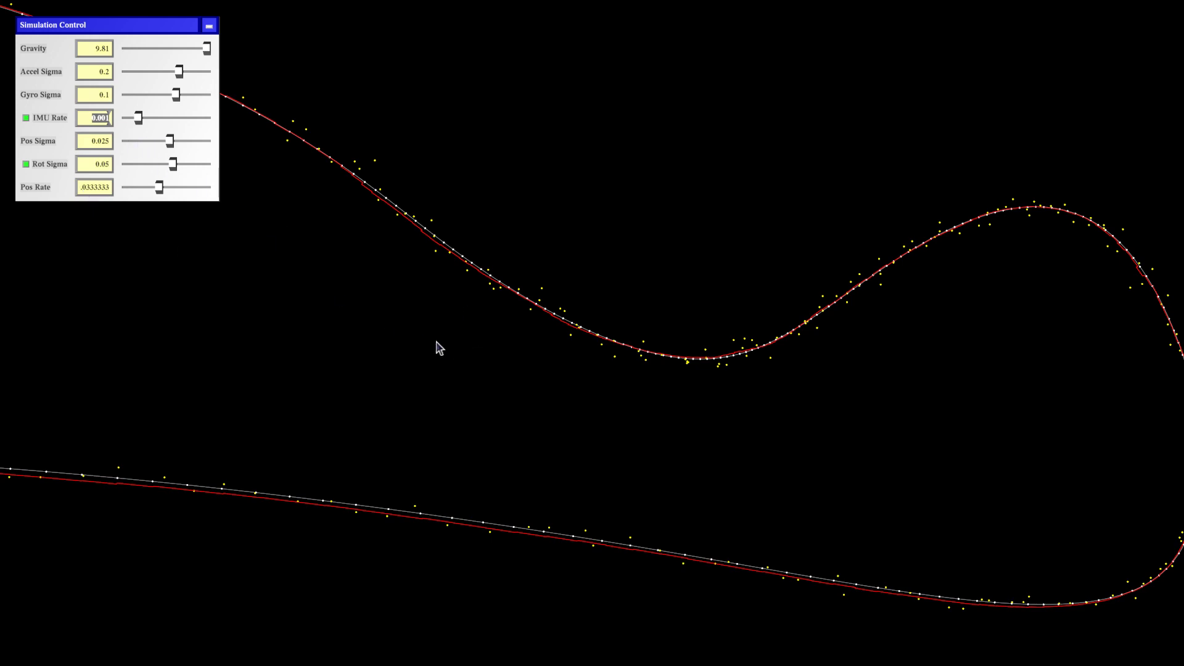
{"action": "scroll", "coordinate": [437, 363], "scroll_direction": "down", "scroll_amount": 3}
{"action": "left_click_drag", "start_coordinate": [321, 336], "coordinate": [761, 411]}
{"action": "left_click_drag", "start_coordinate": [295, 368], "coordinate": [434, 457]}
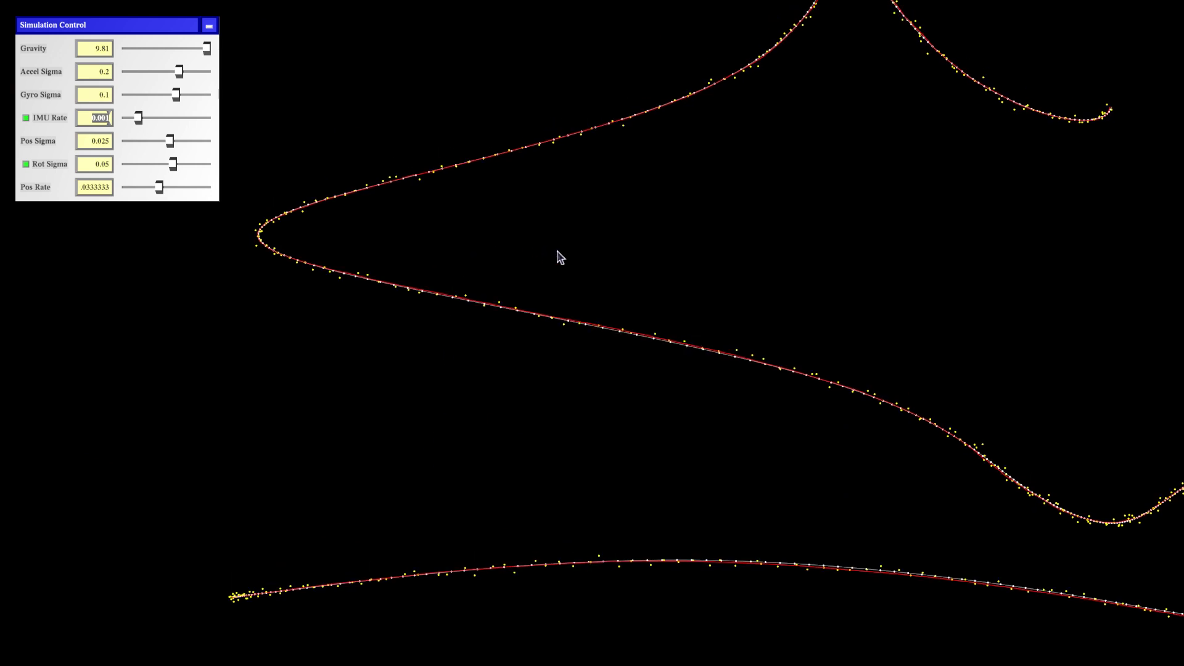
{"action": "left_click_drag", "start_coordinate": [684, 314], "coordinate": [583, 363]}
{"action": "scroll", "coordinate": [610, 390], "scroll_direction": "down", "scroll_amount": 1}
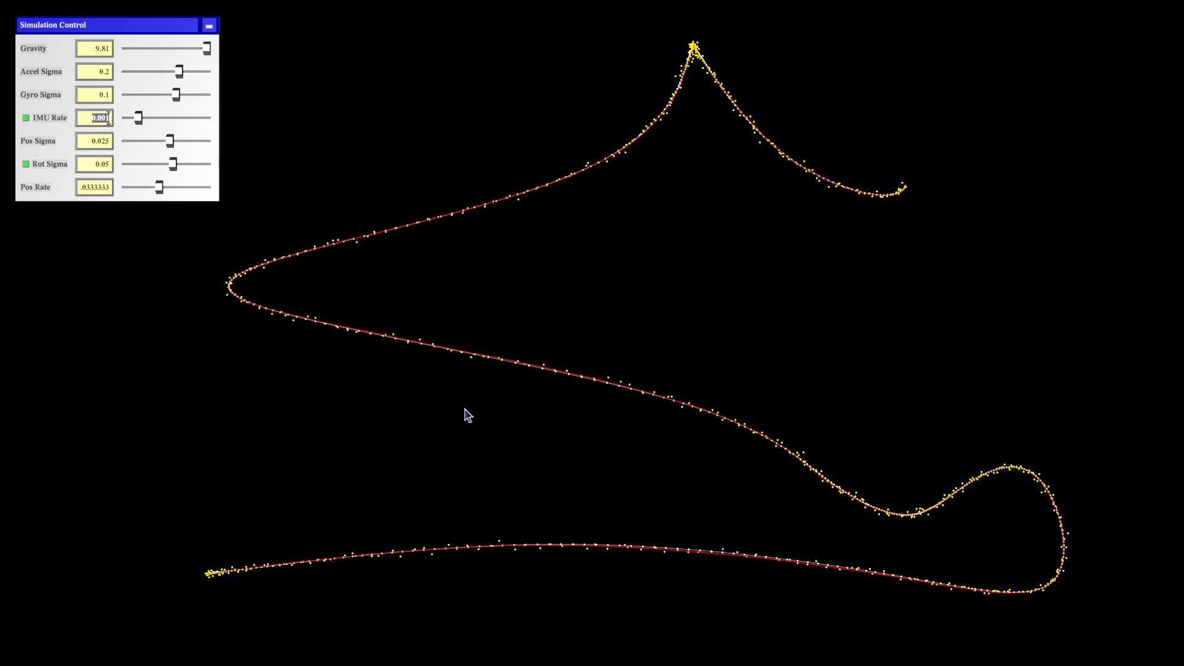
Step: Inspect the estimate's erratic corrections at the trajectory's starting point and follow how closely it tracks the true path from there
{"action": "left_click_drag", "start_coordinate": [219, 573], "coordinate": [602, 333]}
{"action": "scroll", "coordinate": [601, 333], "scroll_direction": "up", "scroll_amount": 5}
{"action": "scroll", "coordinate": [599, 333], "scroll_direction": "up", "scroll_amount": 8}
{"action": "left_click_drag", "start_coordinate": [412, 281], "coordinate": [820, 360]}
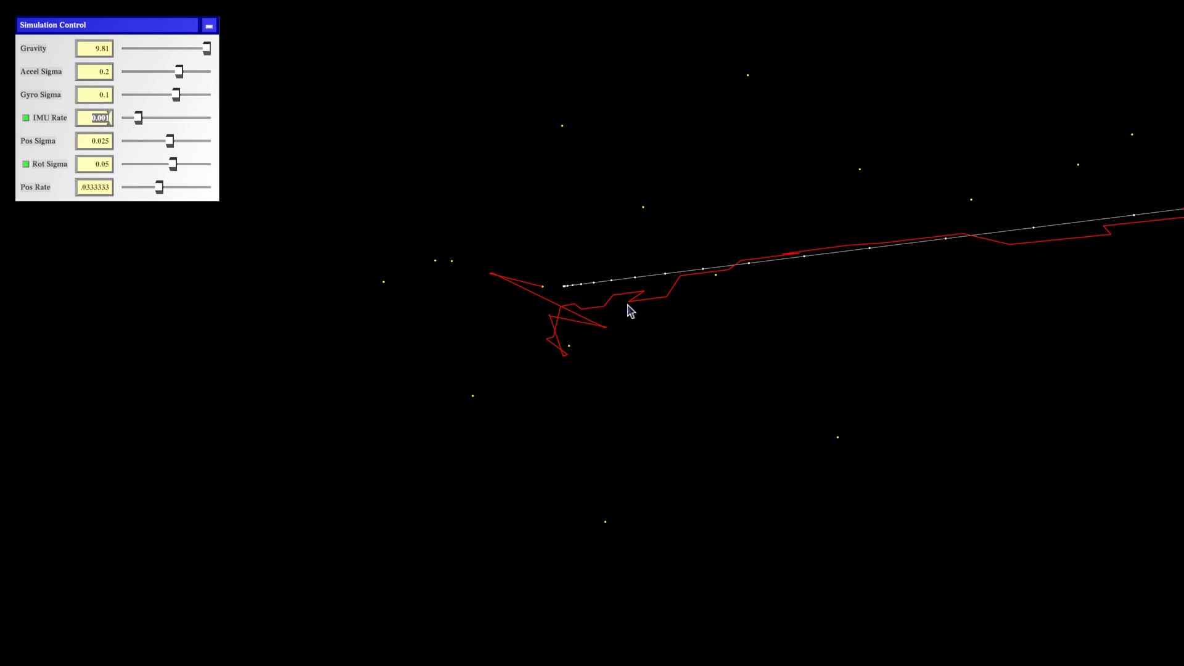
{"action": "scroll", "coordinate": [1028, 346], "scroll_direction": "down", "scroll_amount": 5}
{"action": "left_click_drag", "start_coordinate": [1051, 338], "coordinate": [622, 386]}
{"action": "left_click_drag", "start_coordinate": [943, 320], "coordinate": [494, 370]}
{"action": "left_click_drag", "start_coordinate": [998, 348], "coordinate": [551, 329]}
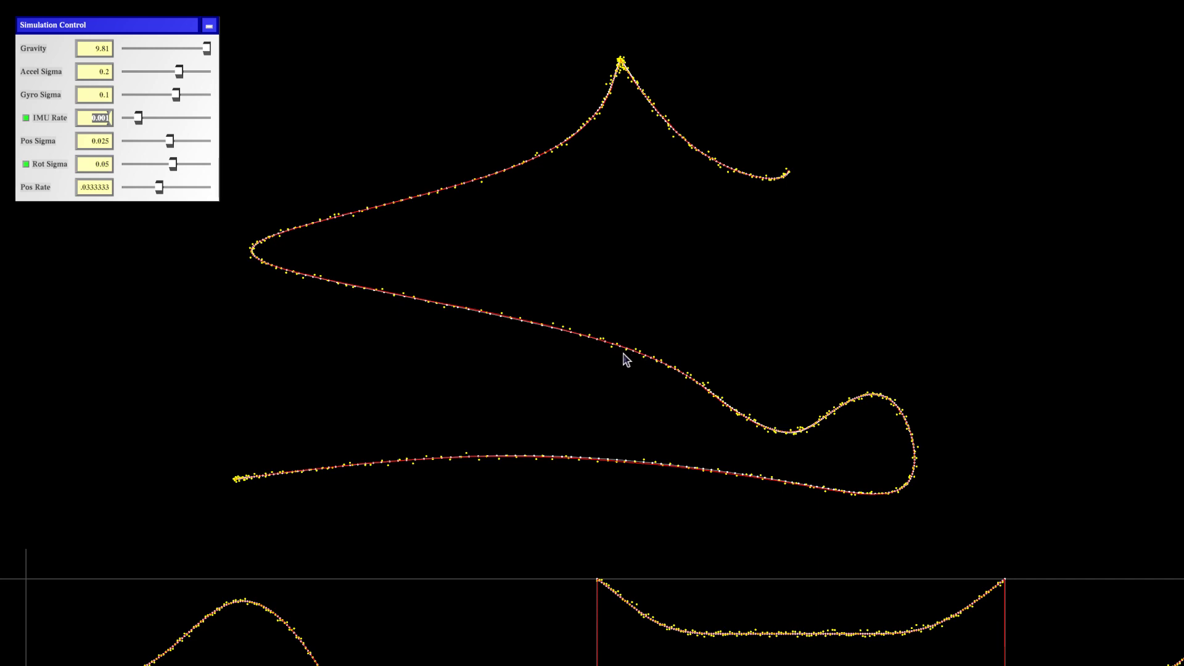
Step: View the complete trajectory together with the whole angle graph
{"action": "left_click_drag", "start_coordinate": [615, 346], "coordinate": [638, 380]}
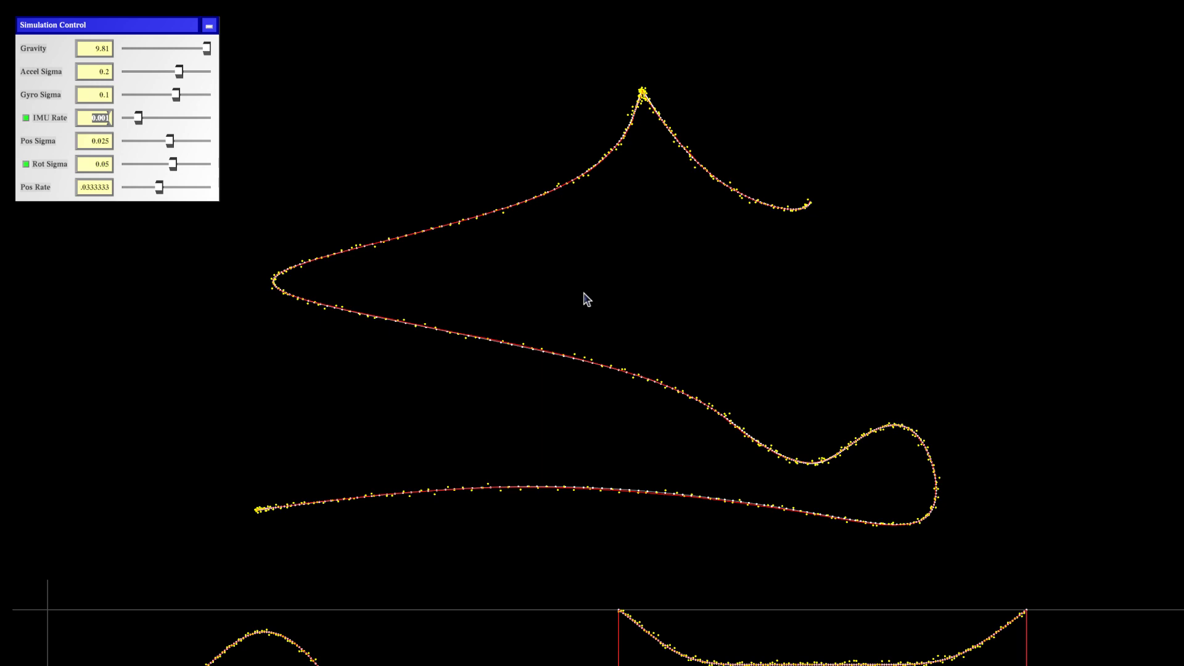
{"action": "left_click_drag", "start_coordinate": [592, 362], "coordinate": [542, 375]}
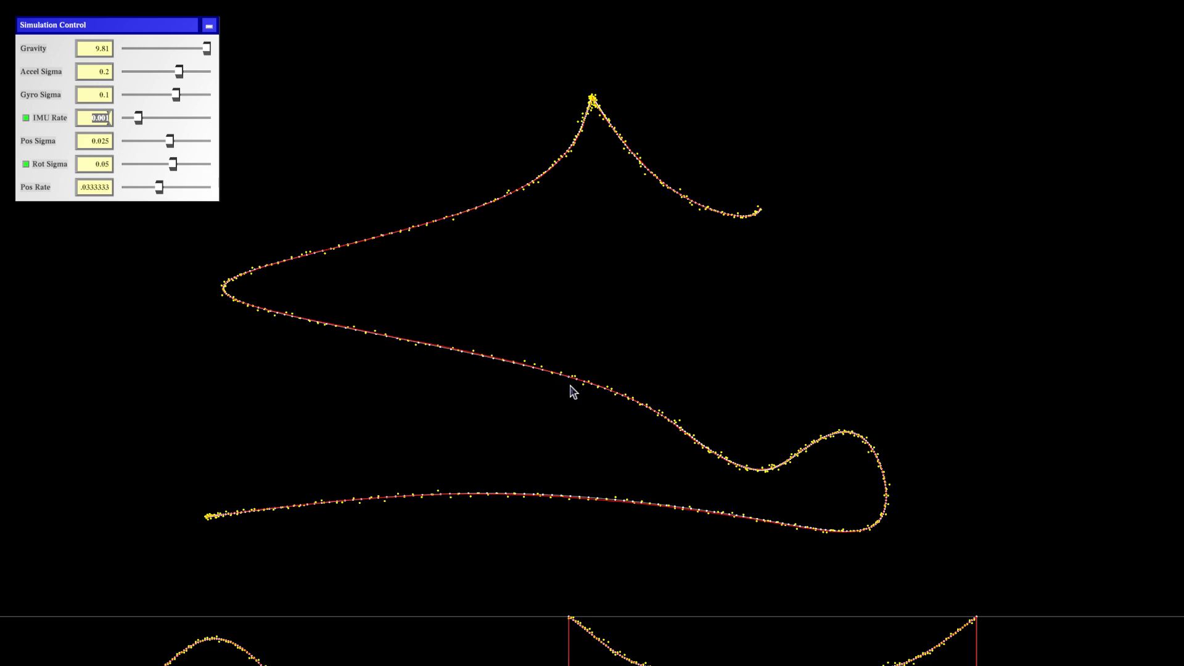
{"action": "left_click_drag", "start_coordinate": [573, 383], "coordinate": [596, 375]}
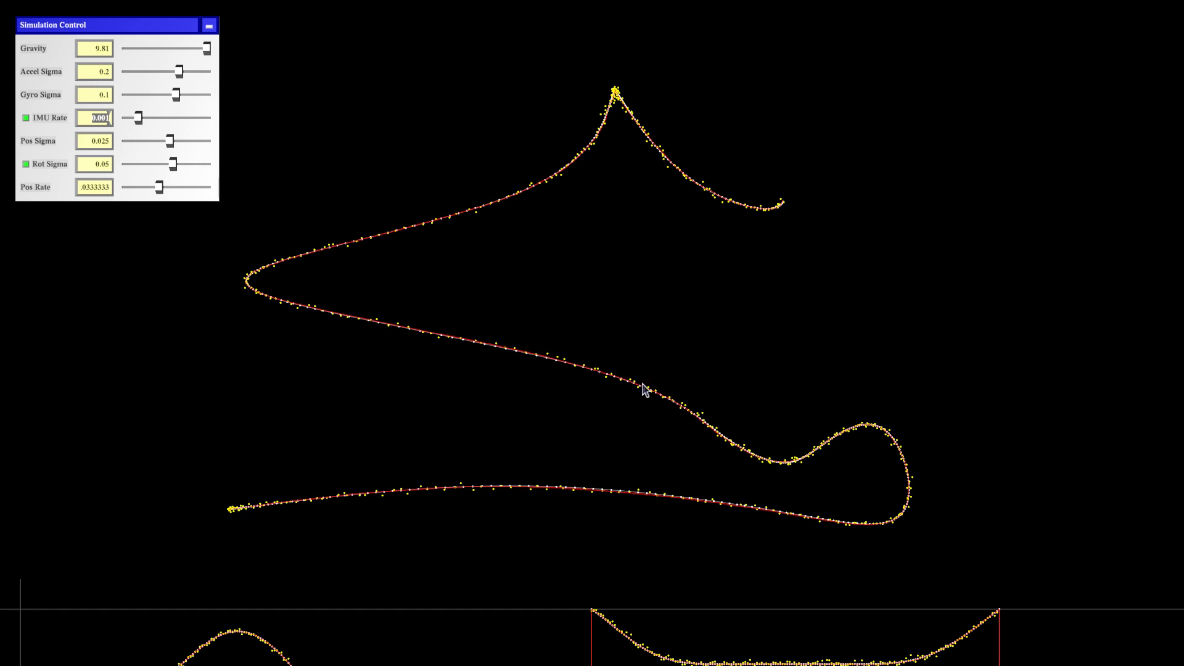
{"action": "scroll", "coordinate": [645, 390], "scroll_direction": "down", "scroll_amount": 3}
{"action": "left_click_drag", "start_coordinate": [646, 500], "coordinate": [662, 405]}
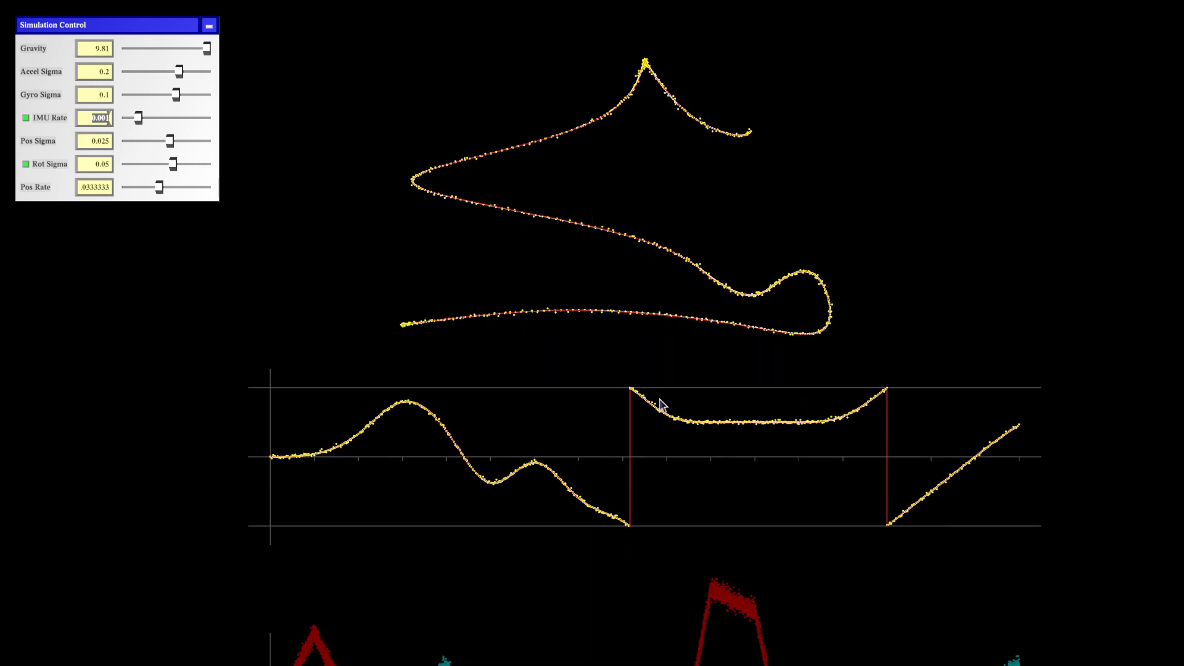
Step: Inspect the gap between the red estimate and the true path at the crest of the lowest stretch
{"action": "left_click_drag", "start_coordinate": [603, 316], "coordinate": [606, 349]}
{"action": "scroll", "coordinate": [602, 339], "scroll_direction": "up", "scroll_amount": 5}
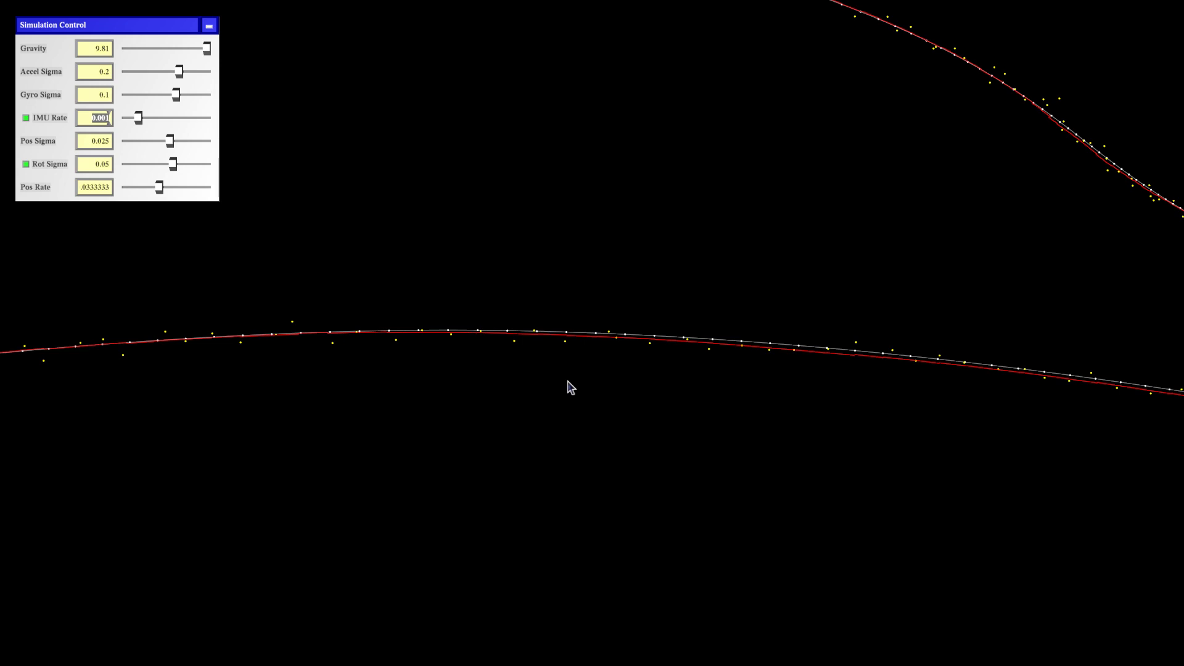
{"action": "left_click_drag", "start_coordinate": [491, 338], "coordinate": [557, 352]}
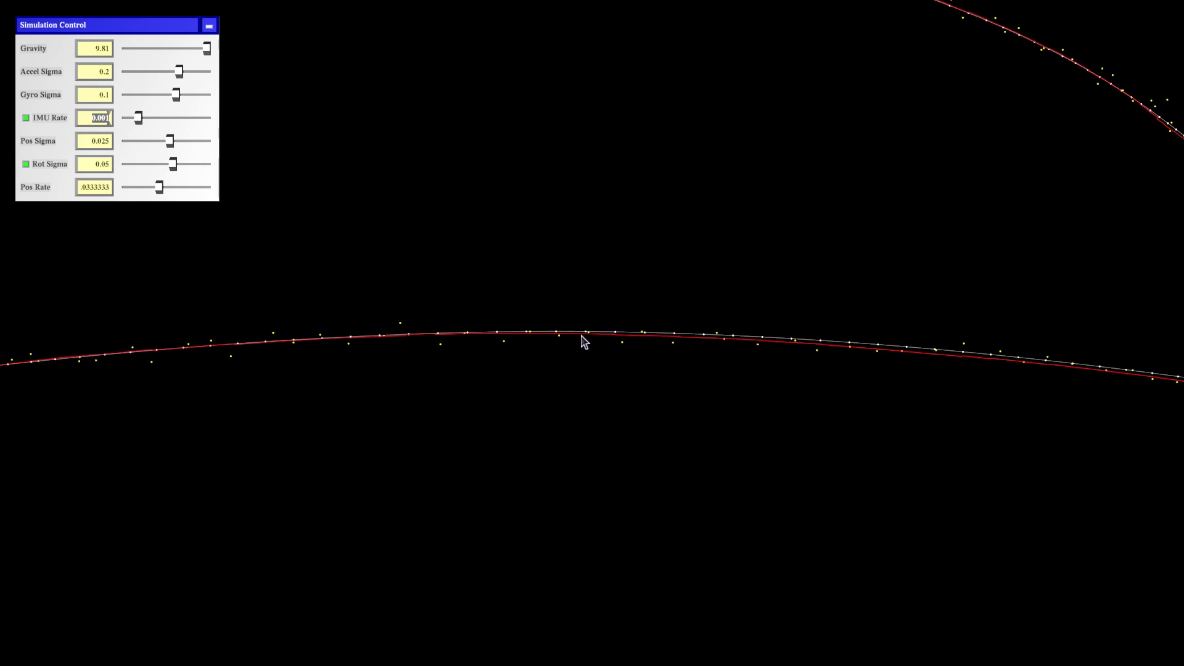
{"action": "scroll", "coordinate": [585, 343], "scroll_direction": "up", "scroll_amount": 5}
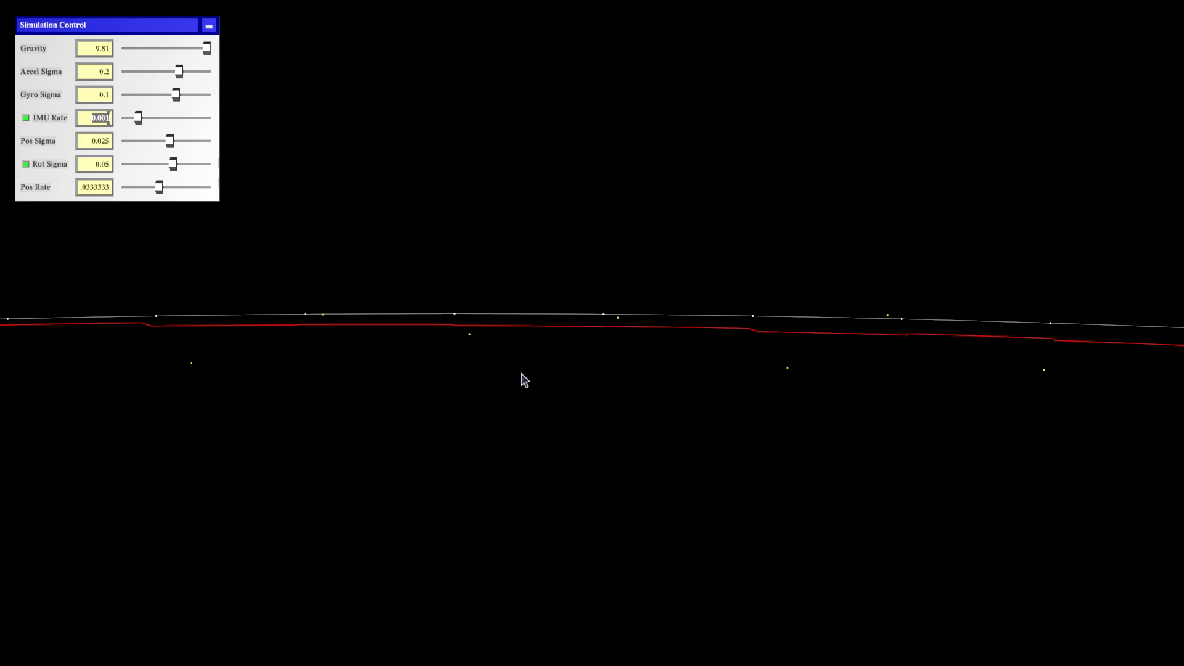
Step: Set the position measurement rate to 0.1
{"action": "scroll", "coordinate": [520, 378], "scroll_direction": "down", "scroll_amount": 3}
{"action": "scroll", "coordinate": [469, 410], "scroll_direction": "down", "scroll_amount": 1}
{"action": "left_click_drag", "start_coordinate": [469, 410], "coordinate": [538, 396]}
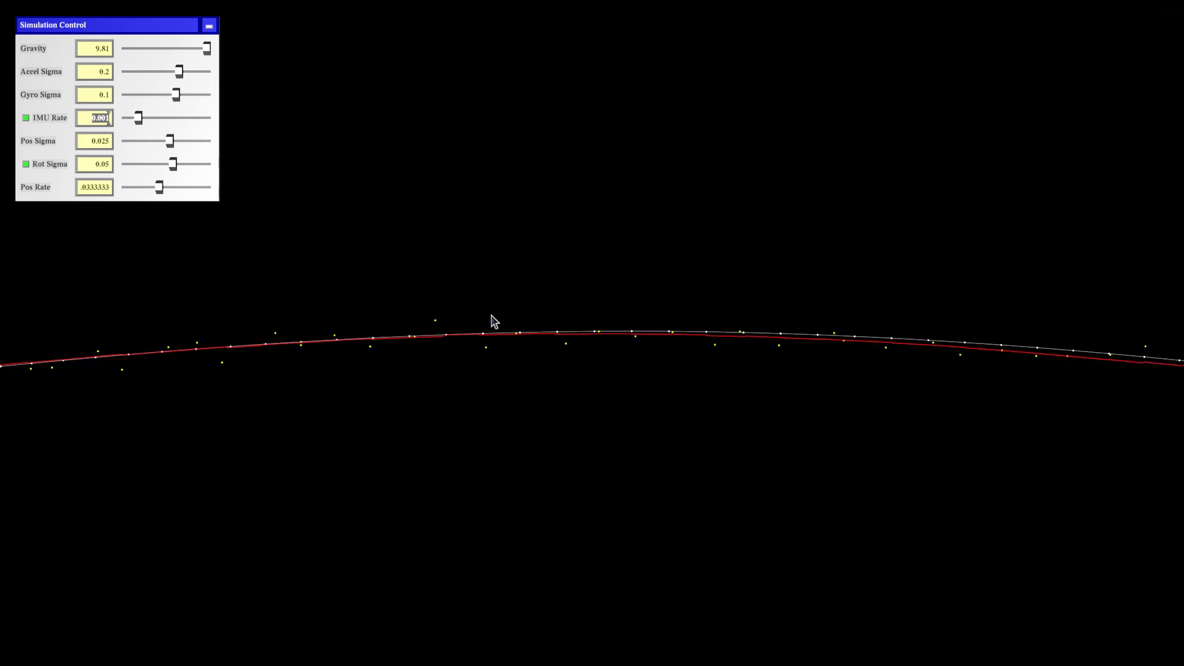
{"action": "left_click", "coordinate": [89, 193]}
{"action": "type", "text": "0.1"}
{"action": "key", "text": "Return"}
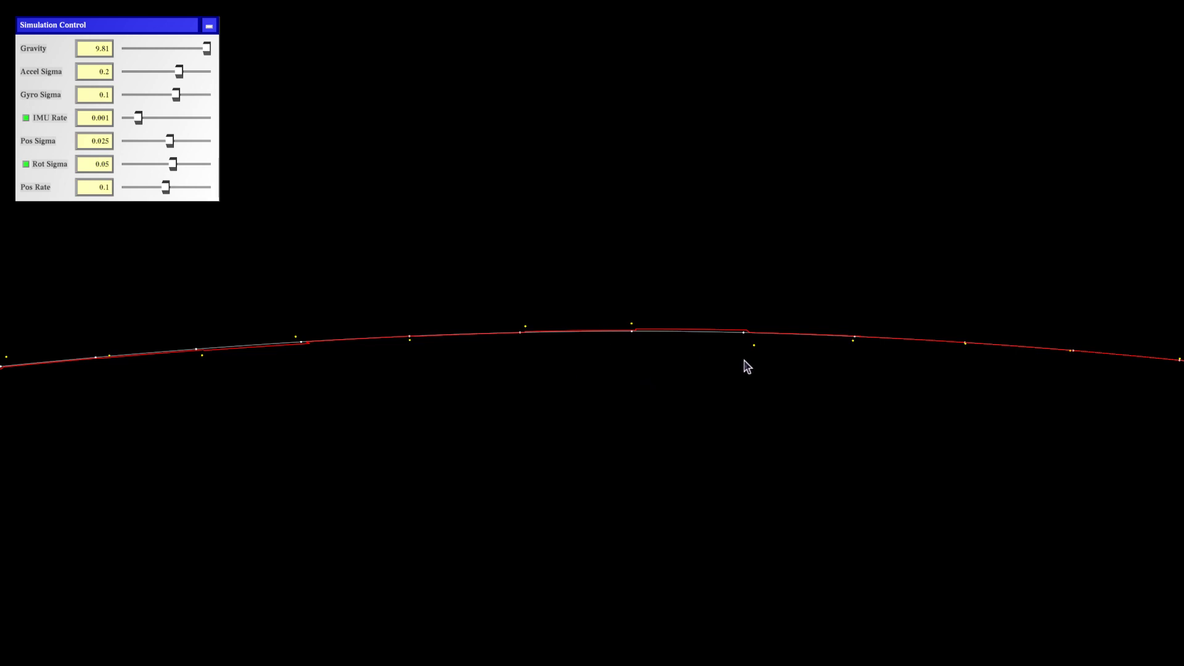
Step: Examine how the red estimate drifts and gets corrected between position updates around the trajectory's curved end
{"action": "left_click_drag", "start_coordinate": [880, 351], "coordinate": [302, 439]}
{"action": "left_click_drag", "start_coordinate": [661, 317], "coordinate": [422, 436]}
{"action": "left_click_drag", "start_coordinate": [751, 366], "coordinate": [485, 399]}
{"action": "scroll", "coordinate": [612, 372], "scroll_direction": "up", "scroll_amount": 5}
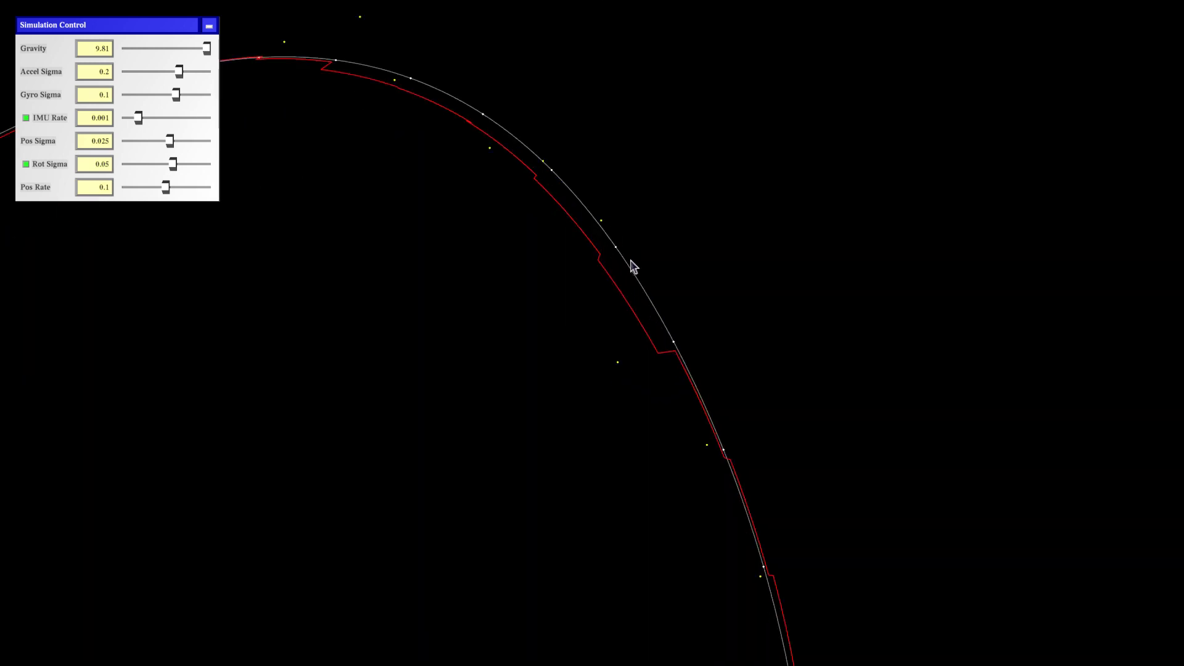
{"action": "scroll", "coordinate": [555, 345], "scroll_direction": "down", "scroll_amount": 5}
{"action": "left_click_drag", "start_coordinate": [296, 420], "coordinate": [871, 416]}
{"action": "left_click_drag", "start_coordinate": [311, 504], "coordinate": [729, 466]}
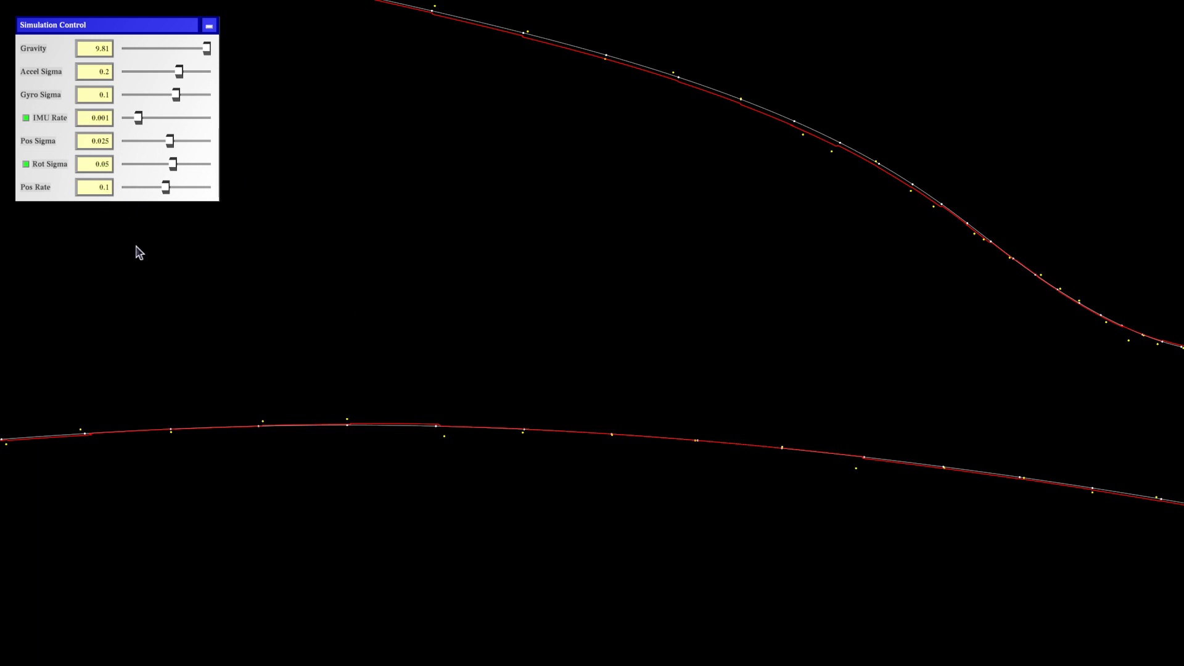
Step: With the IMU data disabled, set the position rate to 1, and re-enable the IMU data
{"action": "left_click", "coordinate": [83, 190]}
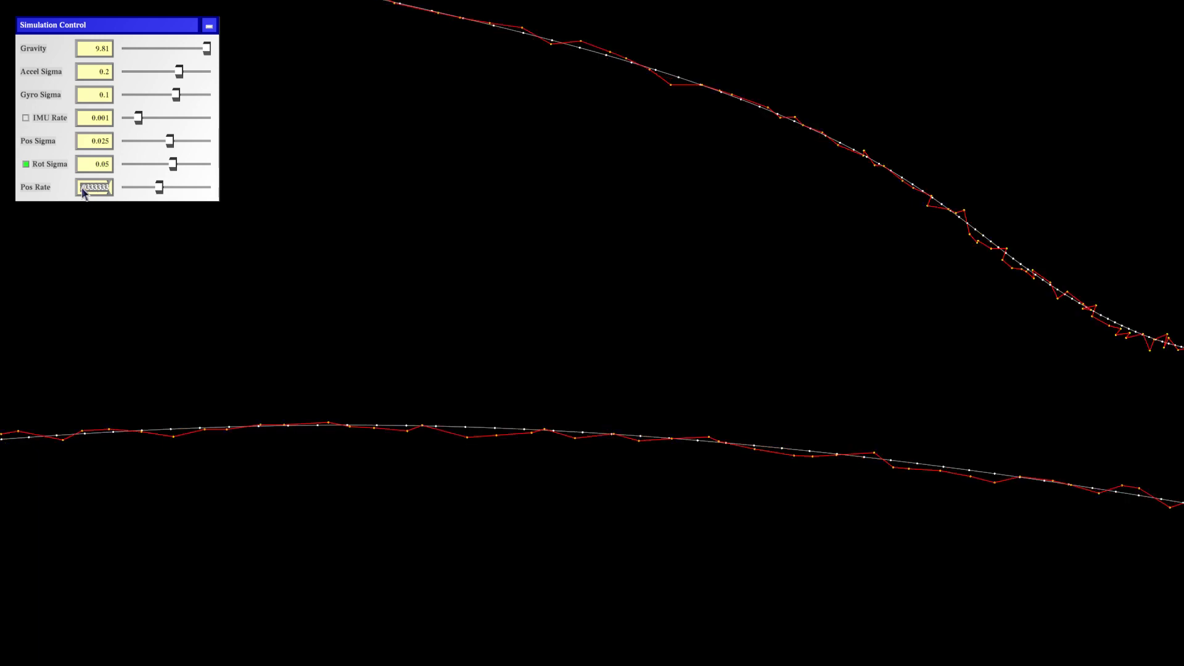
{"action": "type", "text": "1"}
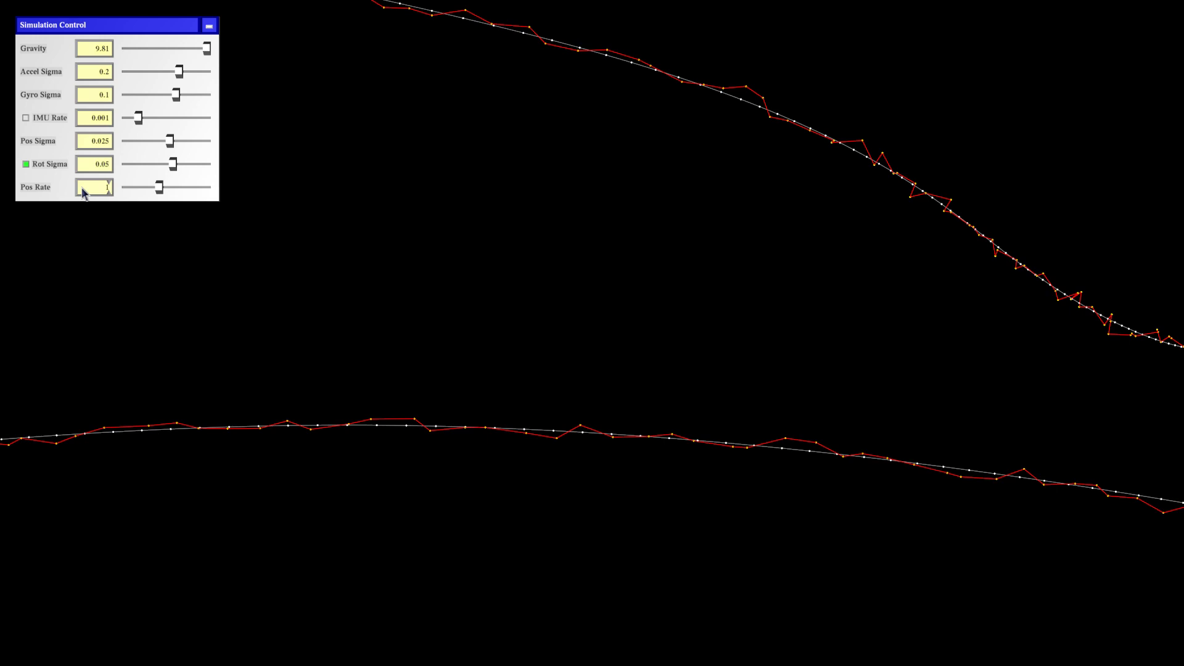
{"action": "key", "text": "Return"}
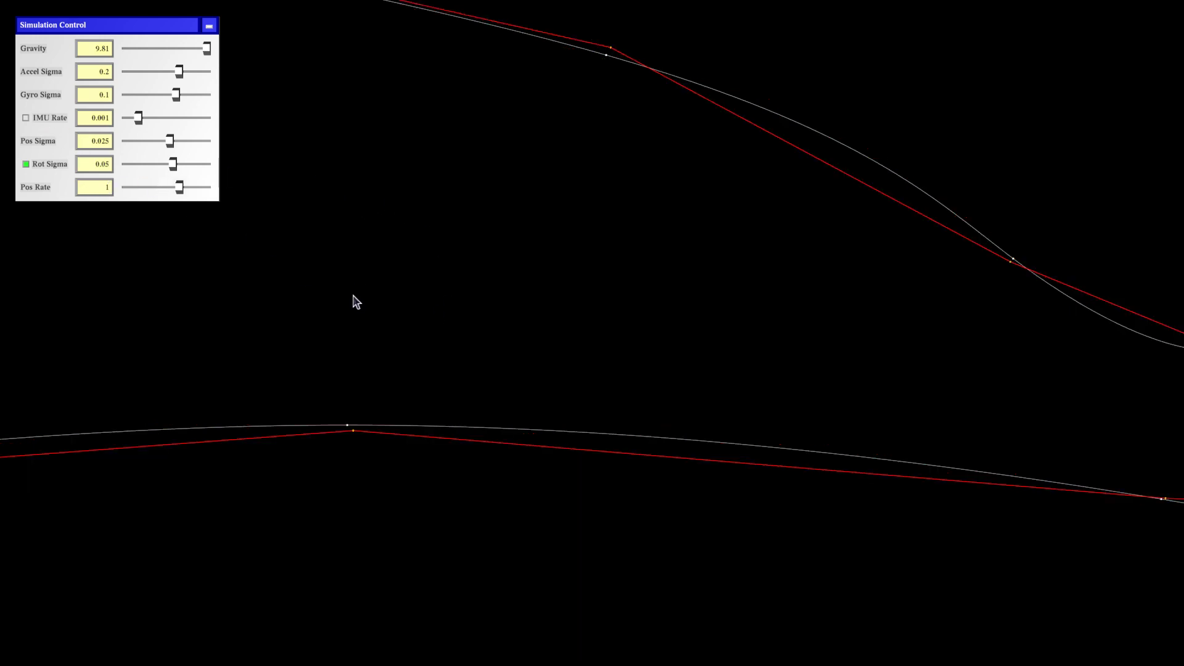
{"action": "left_click", "coordinate": [39, 119]}
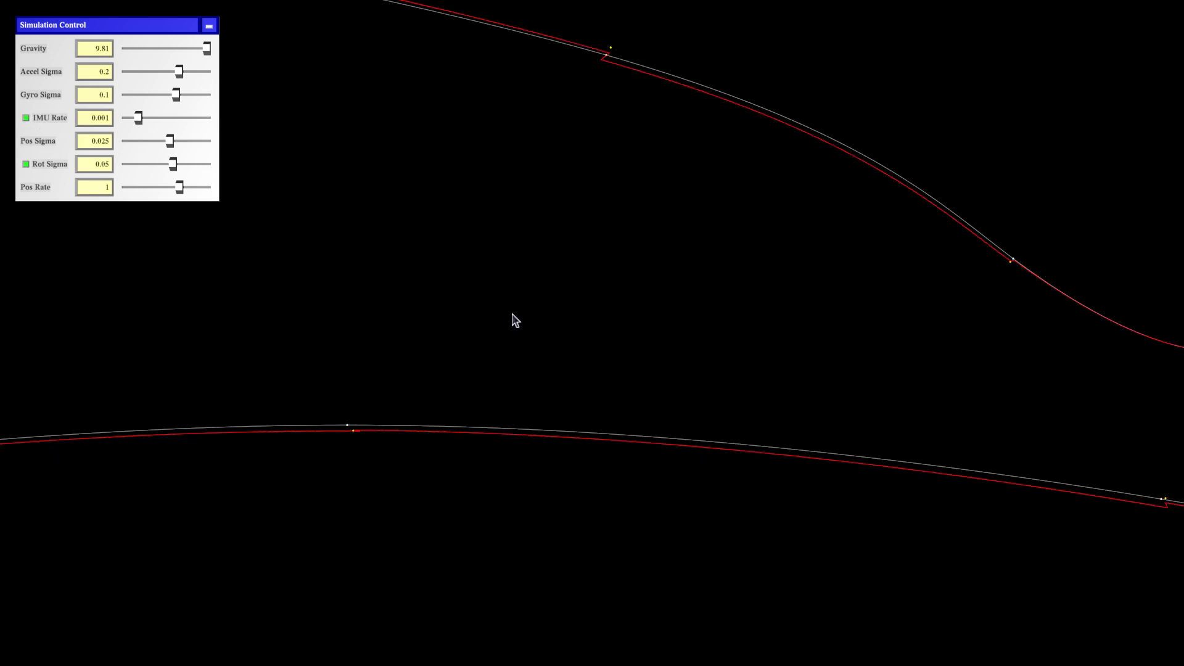
Step: Inspect the gap between the estimate and the true path around the trajectory's loop and hump
{"action": "left_click_drag", "start_coordinate": [957, 358], "coordinate": [626, 368]}
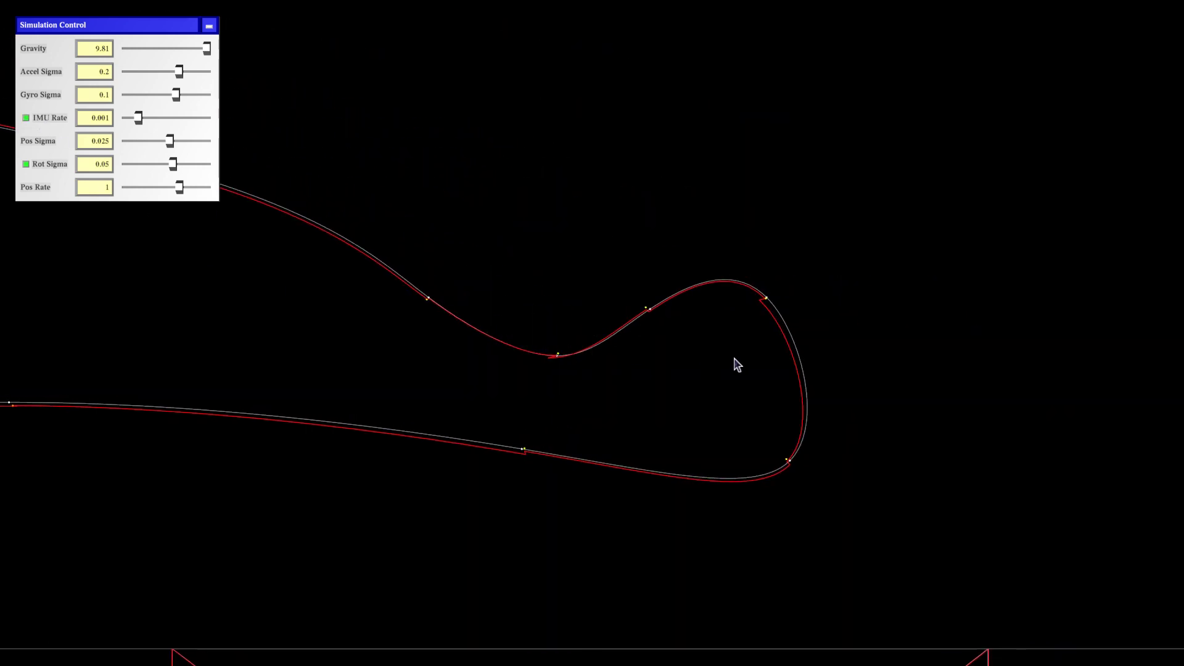
{"action": "left_click_drag", "start_coordinate": [672, 412], "coordinate": [641, 389]}
{"action": "scroll", "coordinate": [641, 388], "scroll_direction": "up", "scroll_amount": 5}
{"action": "left_click_drag", "start_coordinate": [568, 439], "coordinate": [702, 525]}
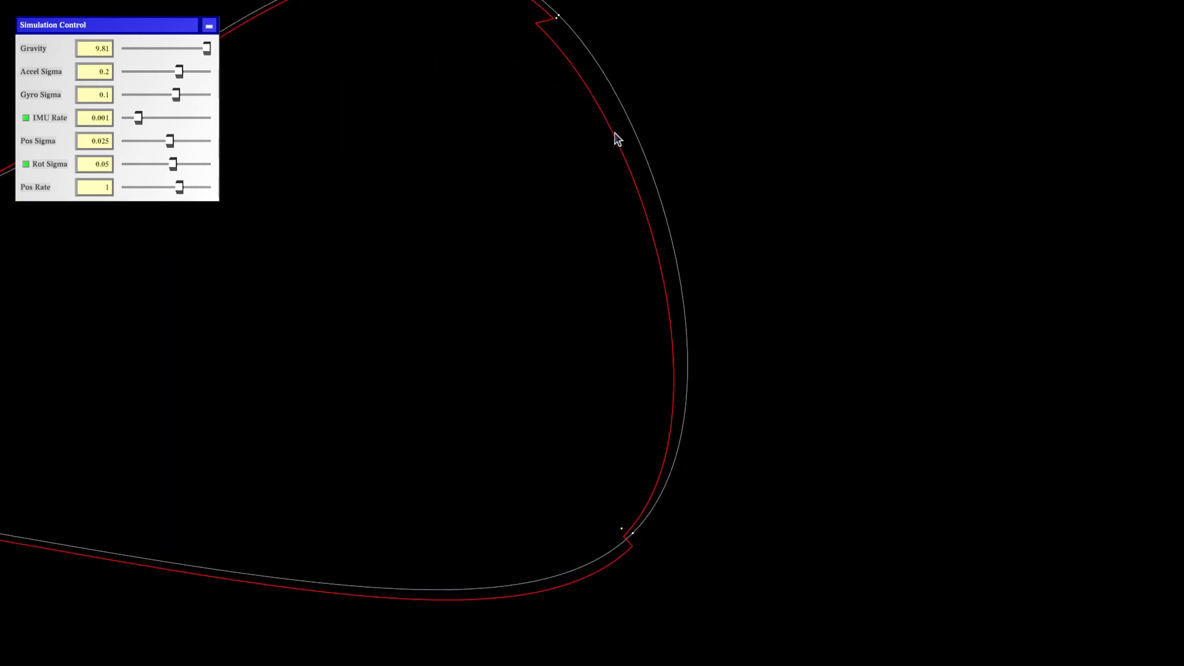
{"action": "left_click_drag", "start_coordinate": [556, 24], "coordinate": [777, 133]}
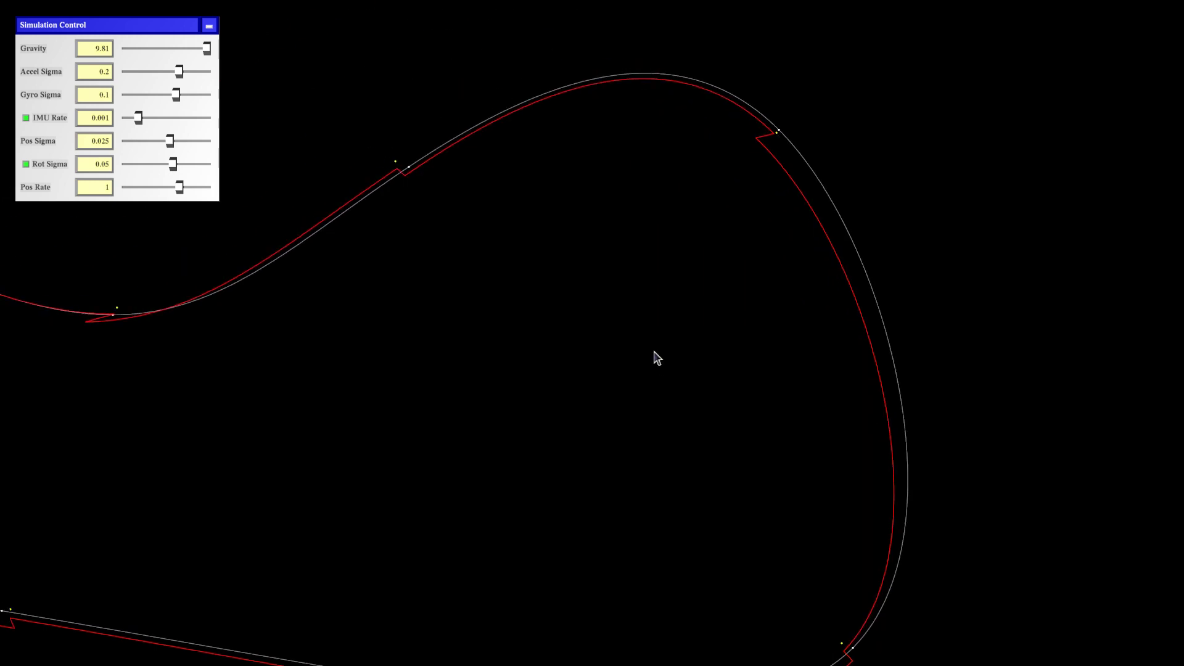
{"action": "scroll", "coordinate": [706, 320], "scroll_direction": "down", "scroll_amount": 1}
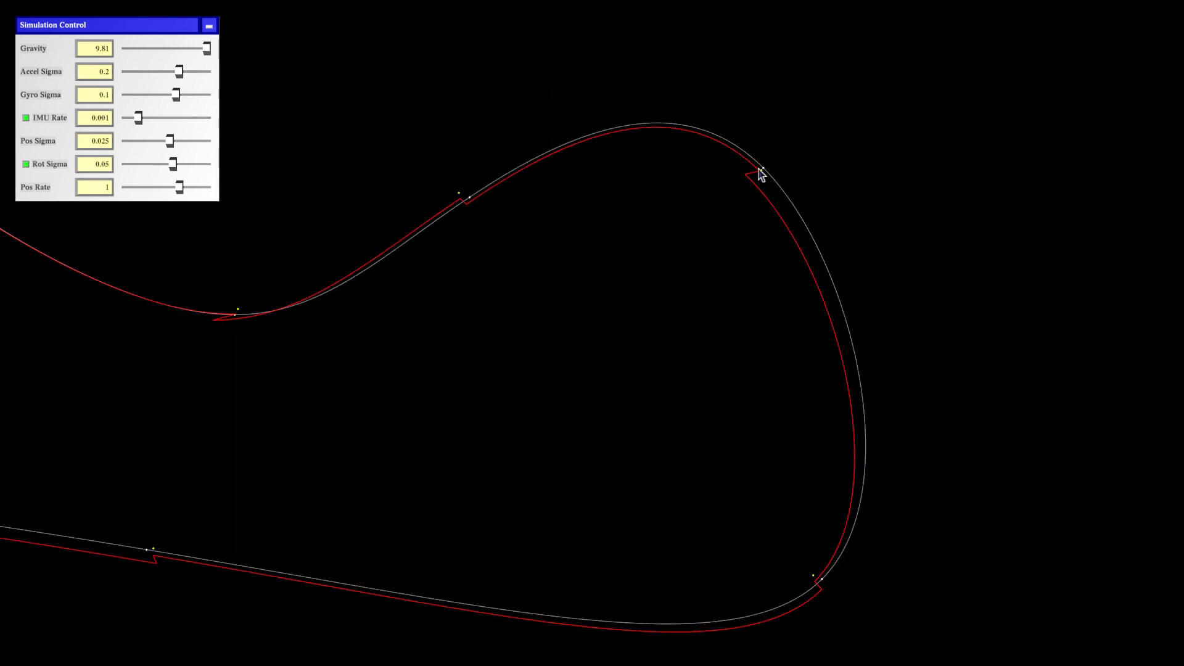
{"action": "scroll", "coordinate": [573, 320], "scroll_direction": "down", "scroll_amount": 1}
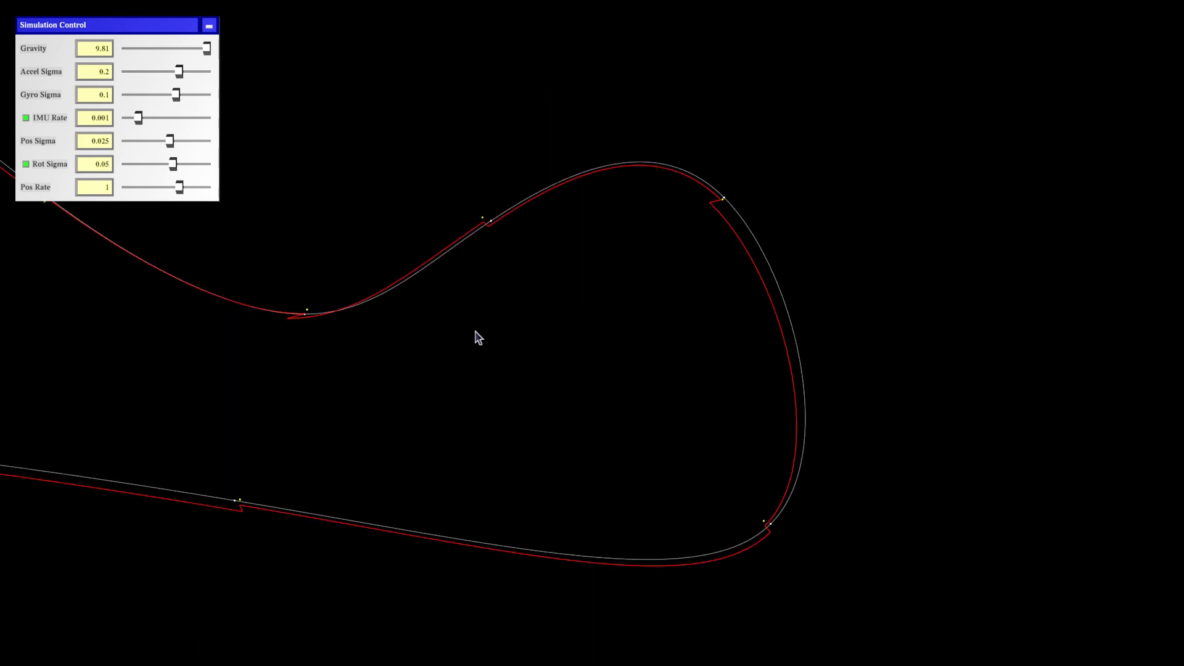
Step: Set the position rate to 0.02
{"action": "scroll", "coordinate": [439, 354], "scroll_direction": "down", "scroll_amount": 3}
{"action": "left_click_drag", "start_coordinate": [237, 350], "coordinate": [639, 352]}
{"action": "scroll", "coordinate": [640, 351], "scroll_direction": "down", "scroll_amount": 1}
{"action": "left_click", "coordinate": [85, 192]}
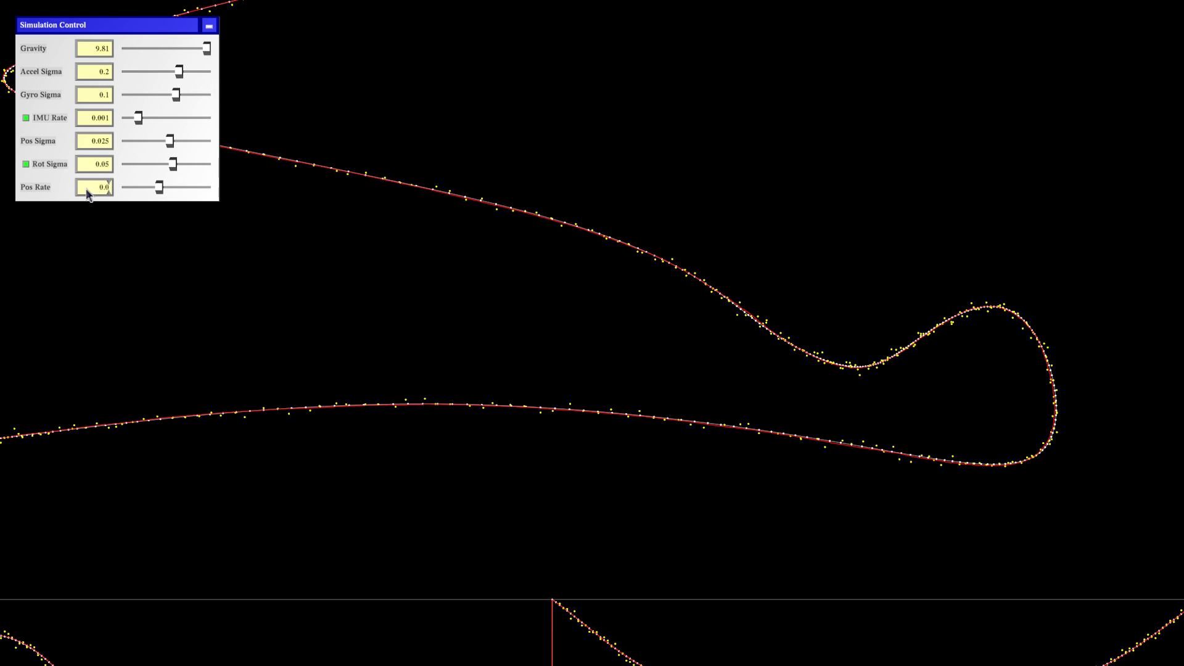
{"action": "type", "text": "2"}
{"action": "key", "text": "Return"}
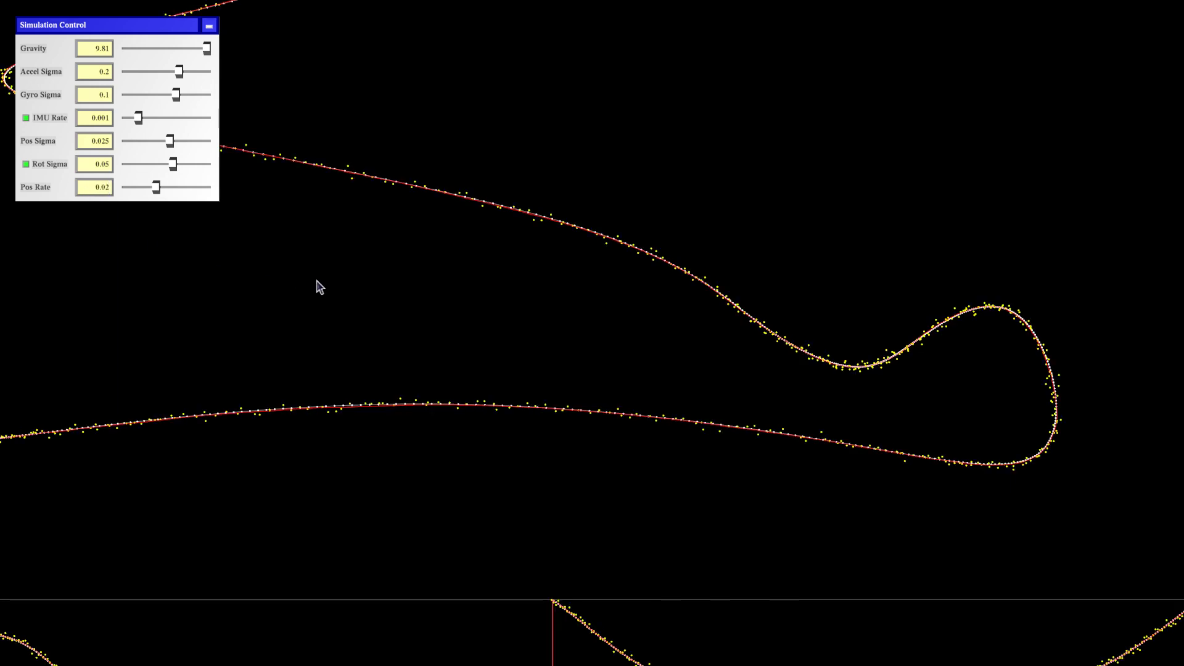
Step: Inspect the estimate at the crest of the lowest stretch, and view the complete trajectory together with the angle graph
{"action": "left_click_drag", "start_coordinate": [388, 407], "coordinate": [684, 383]}
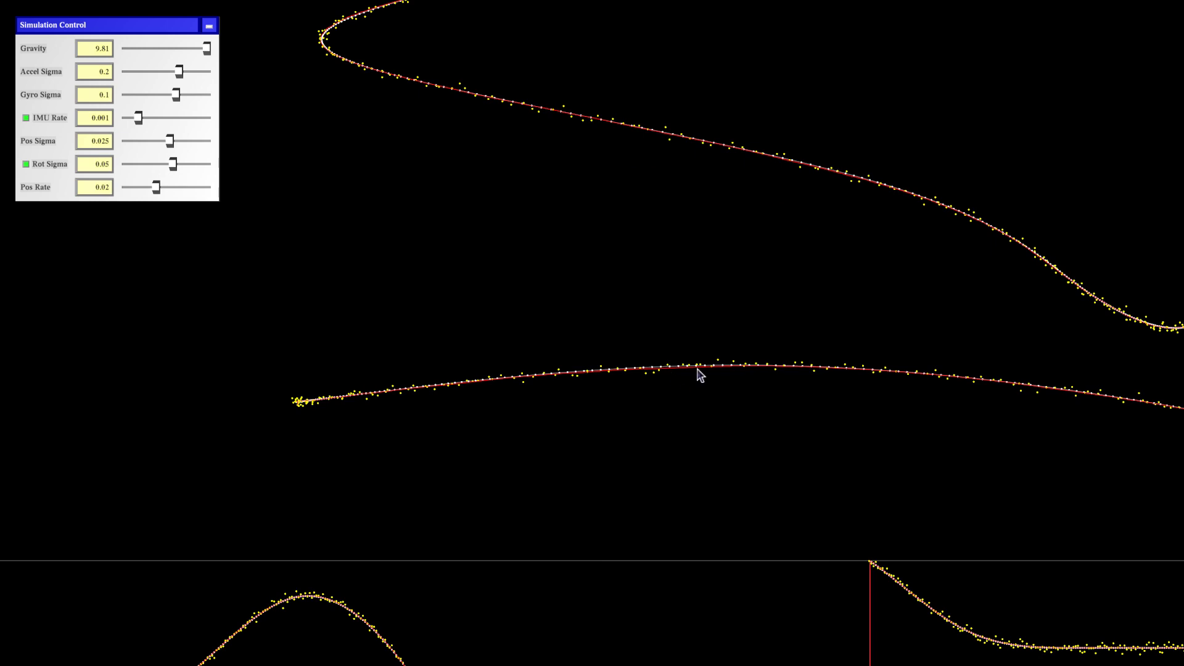
{"action": "scroll", "coordinate": [700, 377], "scroll_direction": "up", "scroll_amount": 5}
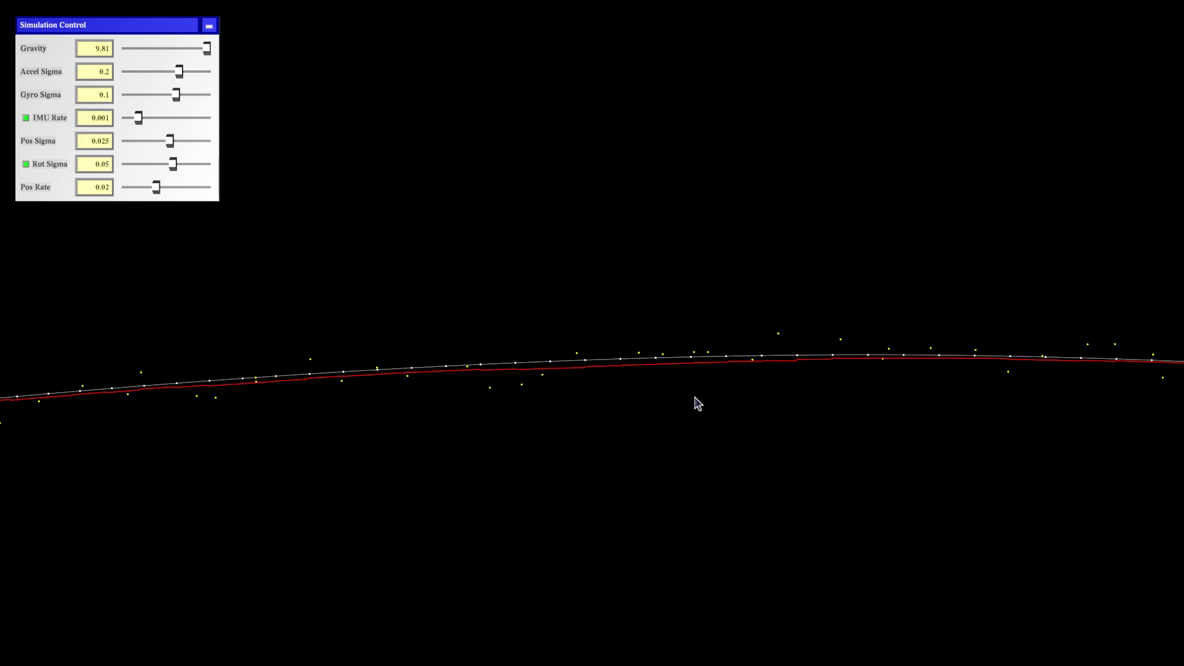
{"action": "scroll", "coordinate": [695, 401], "scroll_direction": "down", "scroll_amount": 5}
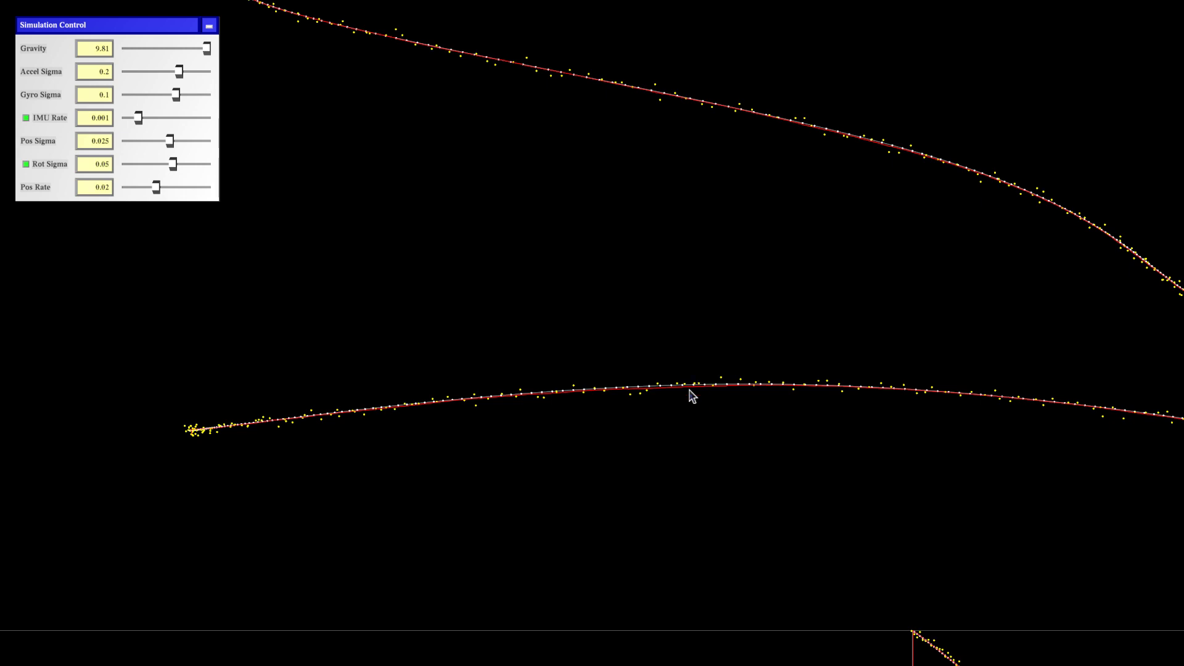
{"action": "scroll", "coordinate": [737, 430], "scroll_direction": "down", "scroll_amount": 4}
{"action": "left_click_drag", "start_coordinate": [803, 322], "coordinate": [602, 343]}
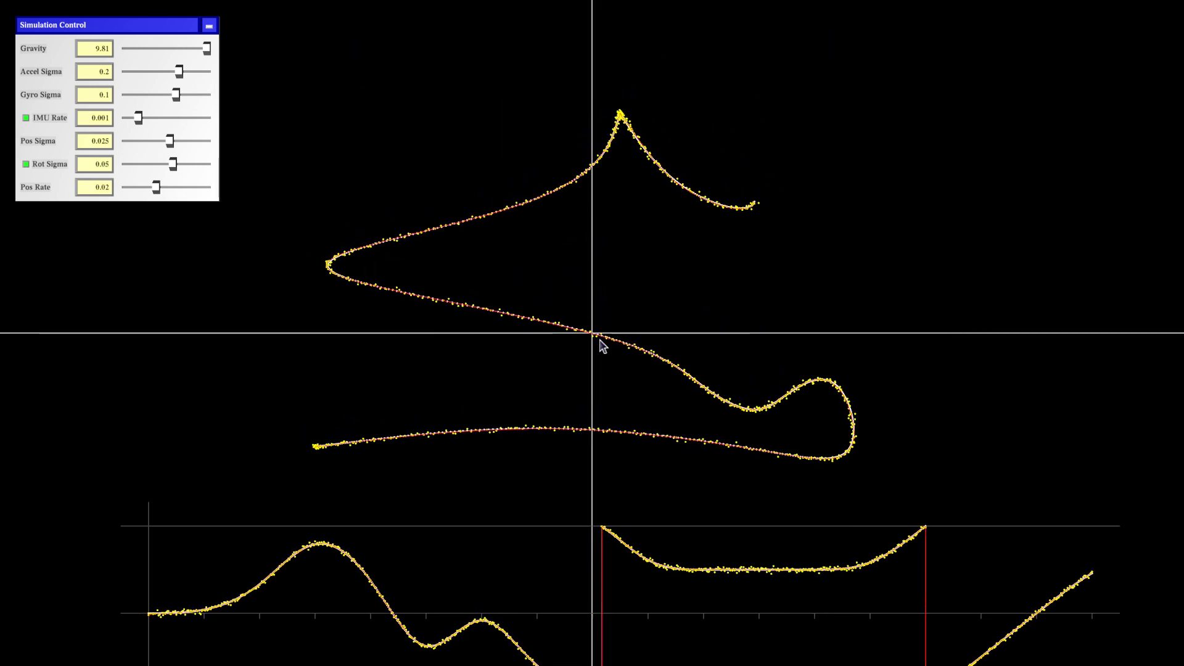
{"action": "left_click_drag", "start_coordinate": [669, 410], "coordinate": [689, 322]}
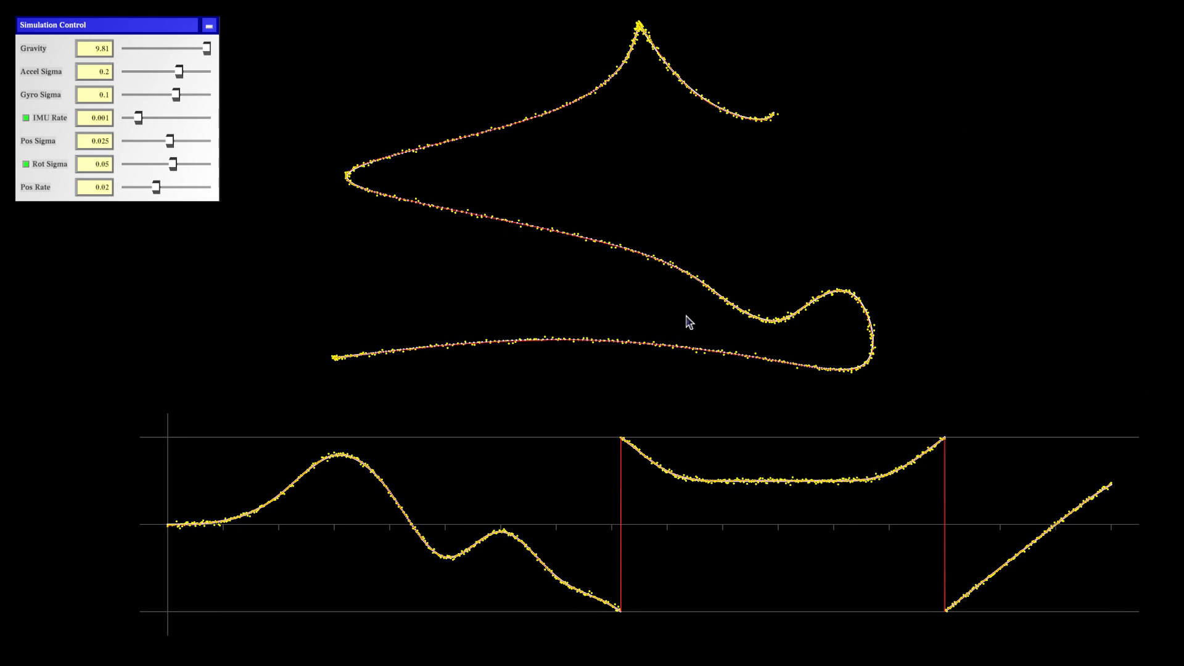
{"action": "left_click_drag", "start_coordinate": [689, 321], "coordinate": [689, 327]}
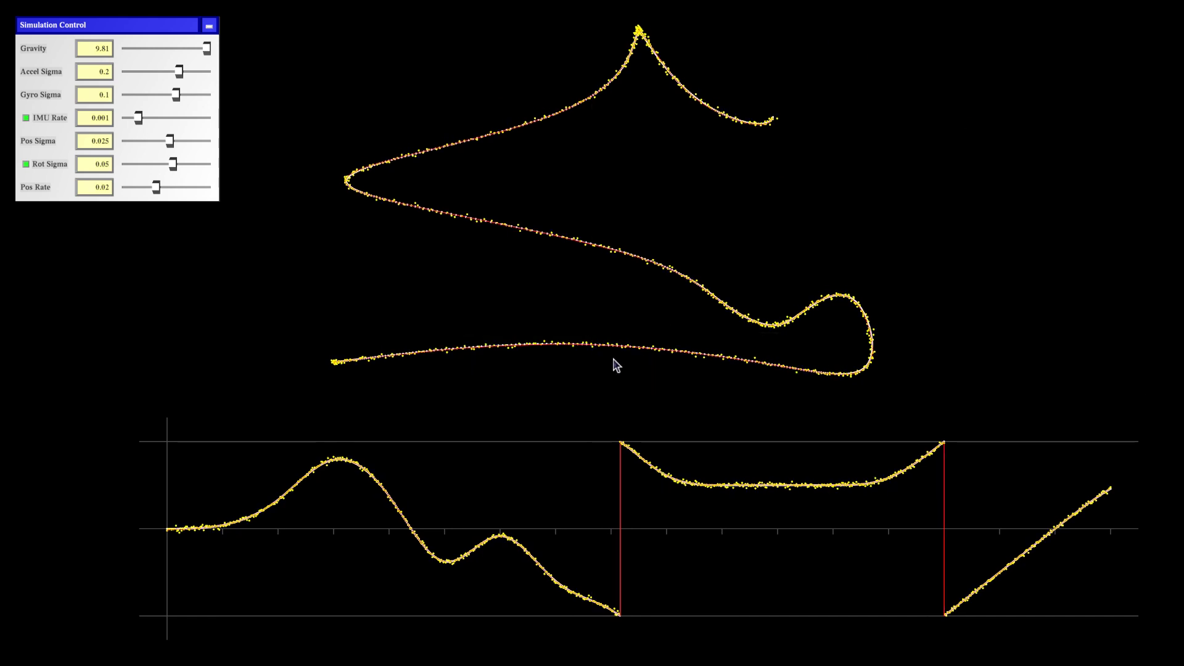
Step: Examine the estimate's small corrections along the middle descending stretch up close, and compare the complete trajectory with the true path
{"action": "left_click_drag", "start_coordinate": [591, 343], "coordinate": [603, 424]}
{"action": "scroll", "coordinate": [588, 394], "scroll_direction": "up", "scroll_amount": 1}
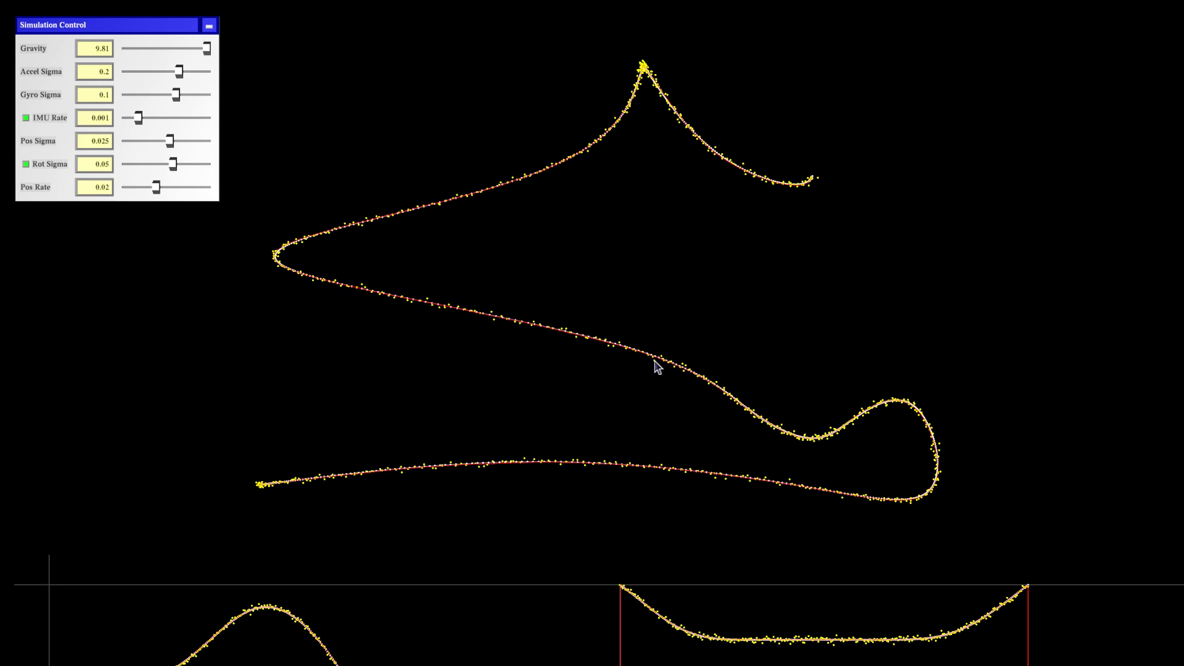
{"action": "scroll", "coordinate": [658, 362], "scroll_direction": "up", "scroll_amount": 5}
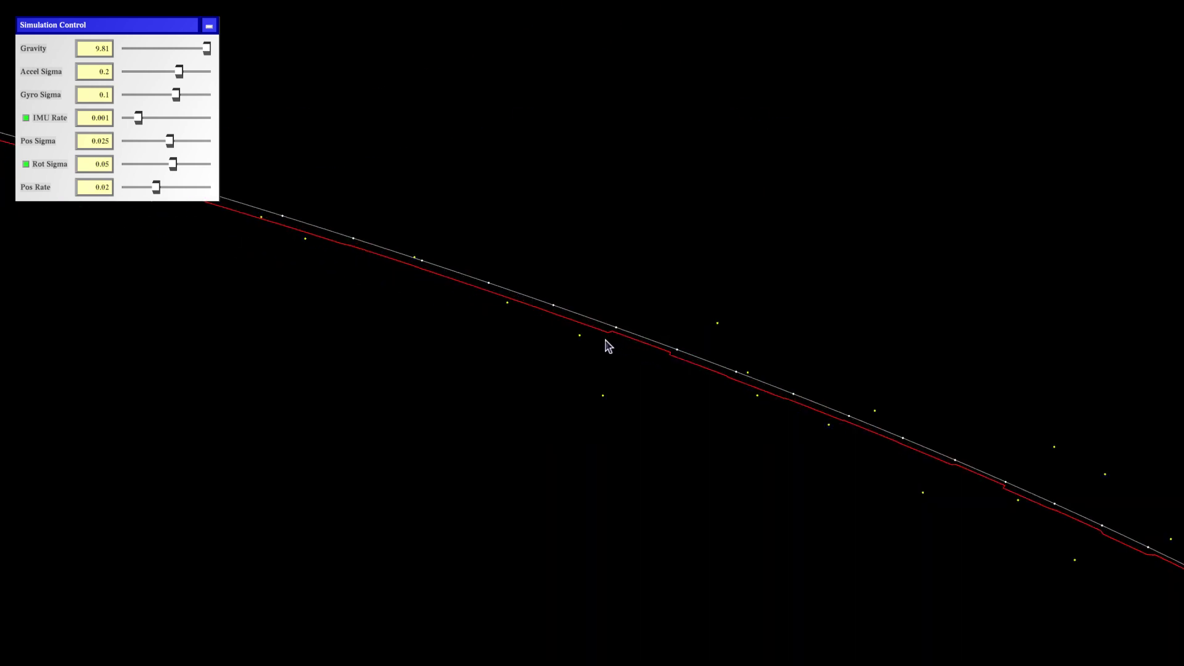
{"action": "scroll", "coordinate": [680, 362], "scroll_direction": "up", "scroll_amount": 3}
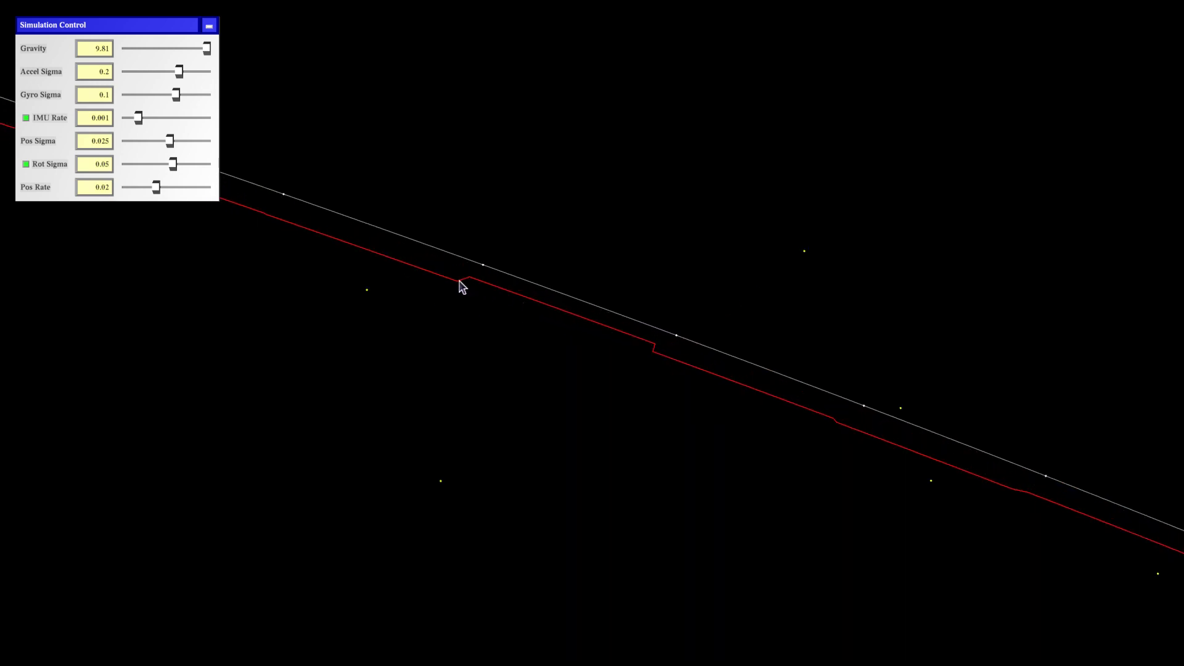
{"action": "left_click_drag", "start_coordinate": [478, 308], "coordinate": [803, 398]}
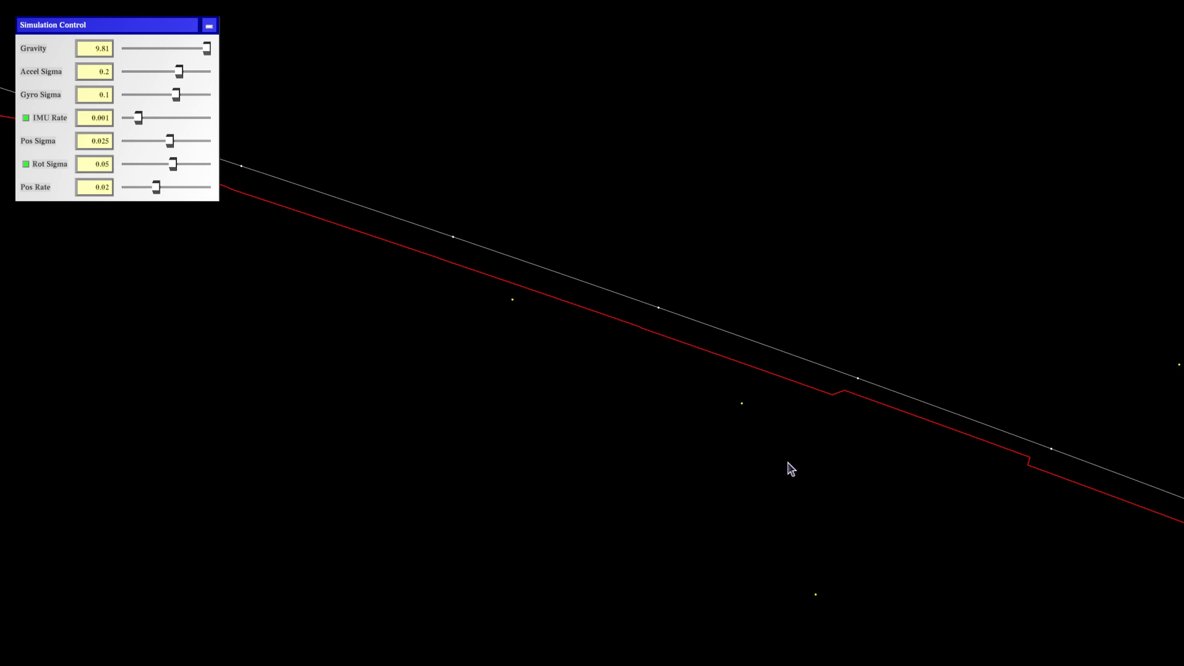
{"action": "scroll", "coordinate": [798, 465], "scroll_direction": "down", "scroll_amount": 4}
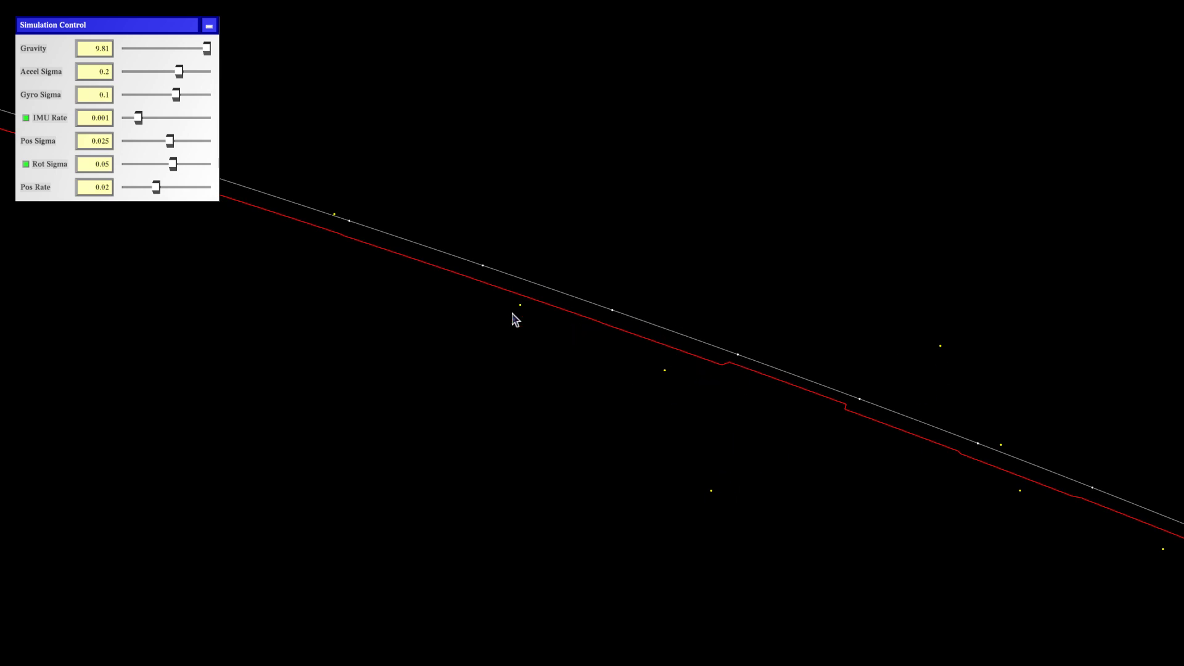
{"action": "scroll", "coordinate": [677, 459], "scroll_direction": "down", "scroll_amount": 7}
{"action": "scroll", "coordinate": [627, 492], "scroll_direction": "down", "scroll_amount": 4}
{"action": "scroll", "coordinate": [629, 536], "scroll_direction": "down", "scroll_amount": 5}
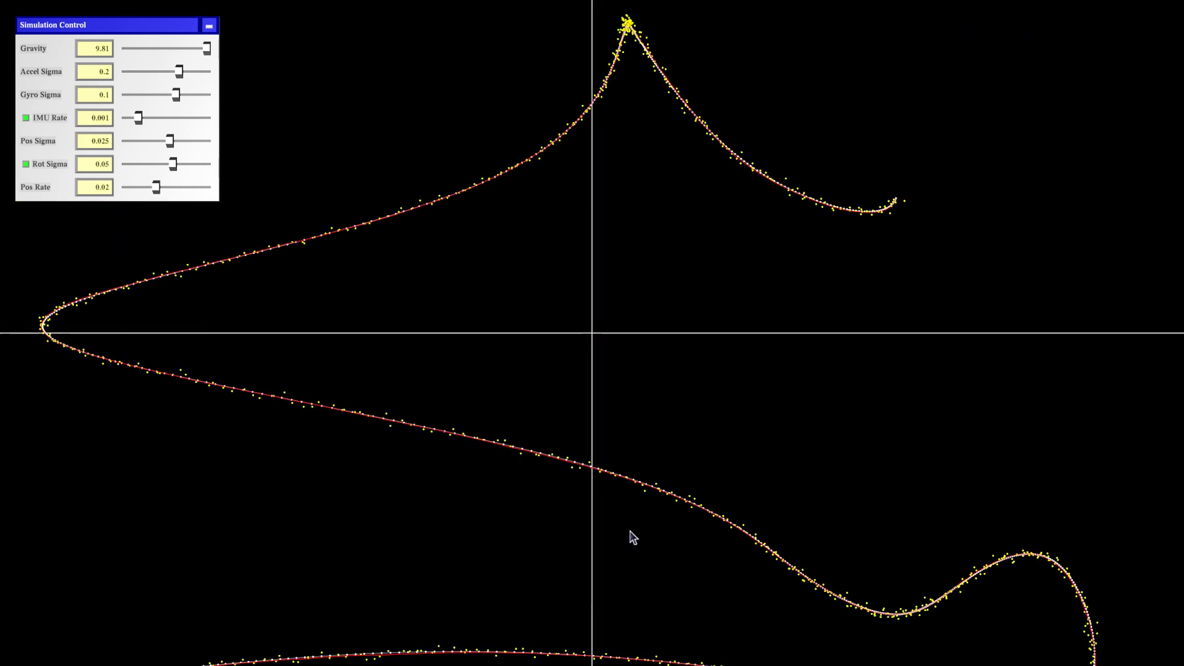
{"action": "left_click_drag", "start_coordinate": [656, 511], "coordinate": [658, 506]}
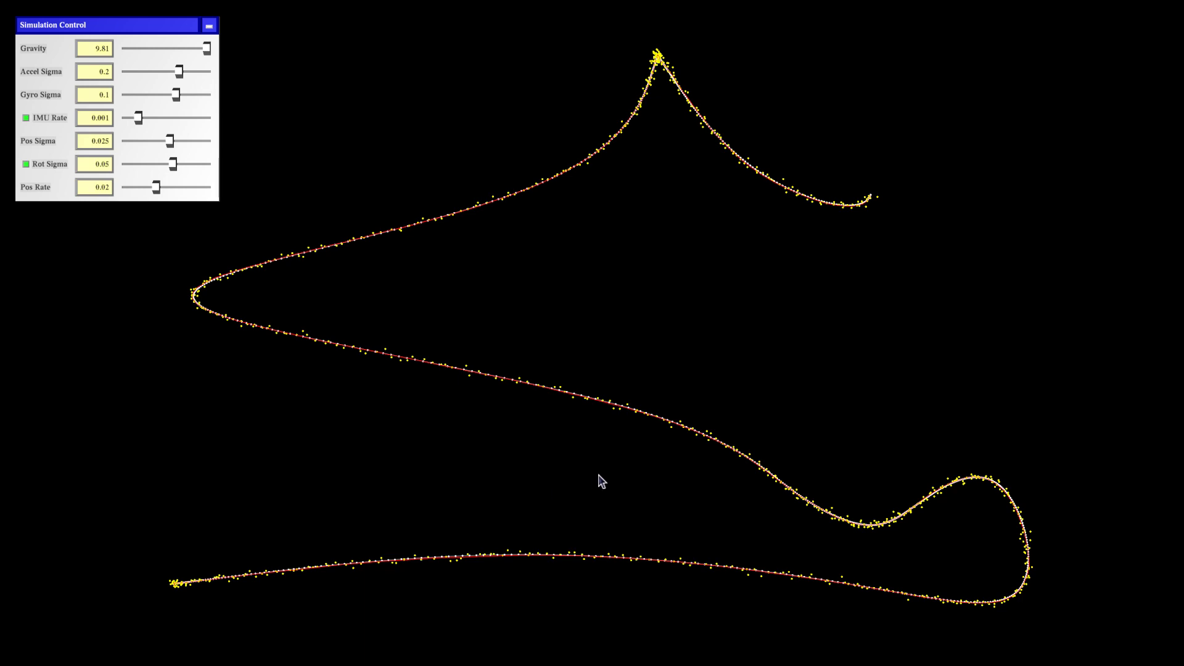
{"action": "left_click_drag", "start_coordinate": [575, 555], "coordinate": [579, 553]}
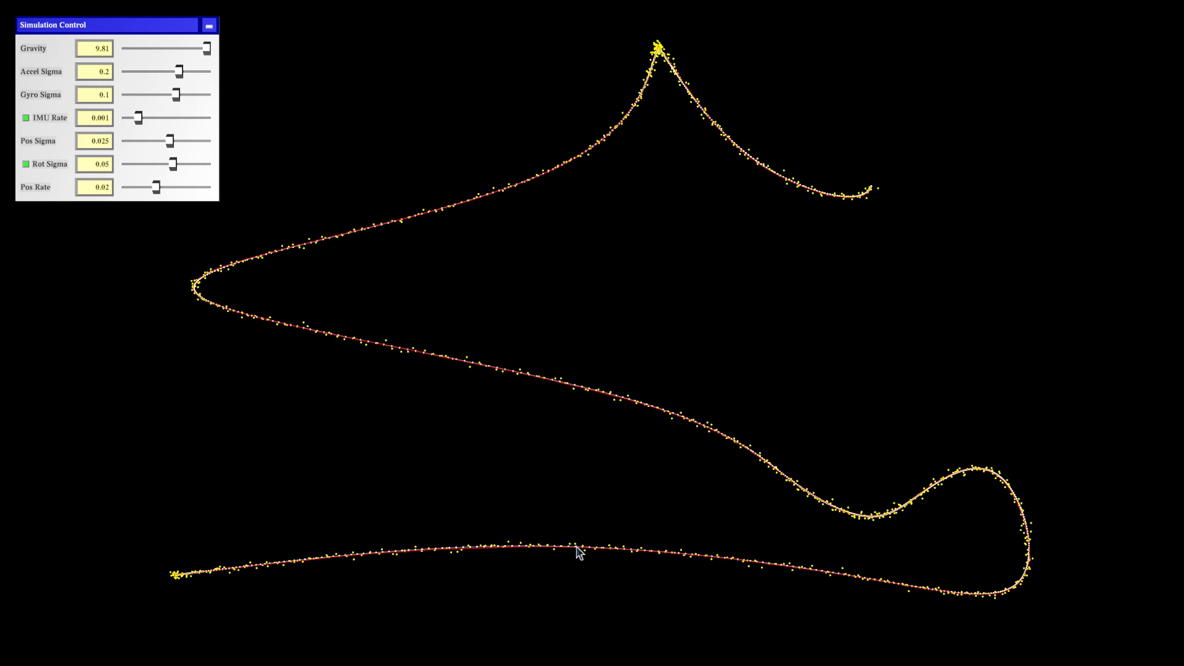
Step: View the noisy IMU measurement graphs below the angle graph, and return to the trajectory and angle graph
{"action": "scroll", "coordinate": [576, 546], "scroll_direction": "down", "scroll_amount": 2}
{"action": "left_click_drag", "start_coordinate": [609, 606], "coordinate": [614, 468]}
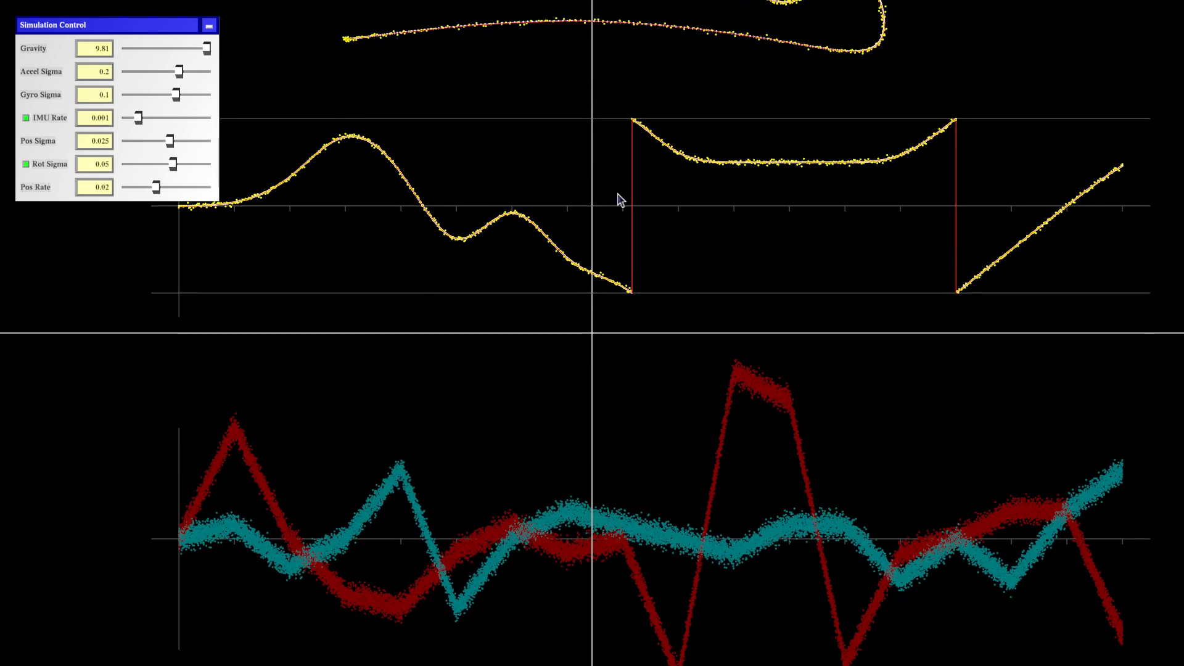
{"action": "left_click_drag", "start_coordinate": [626, 542], "coordinate": [564, 518]}
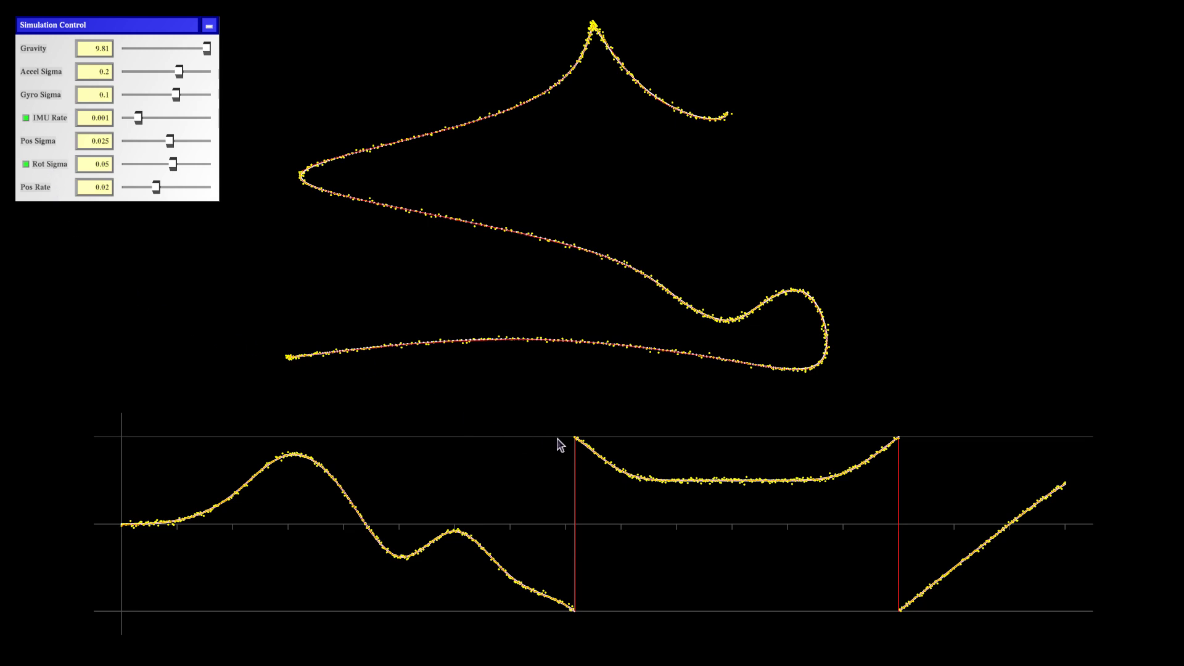
{"action": "left_click_drag", "start_coordinate": [559, 442], "coordinate": [633, 442]}
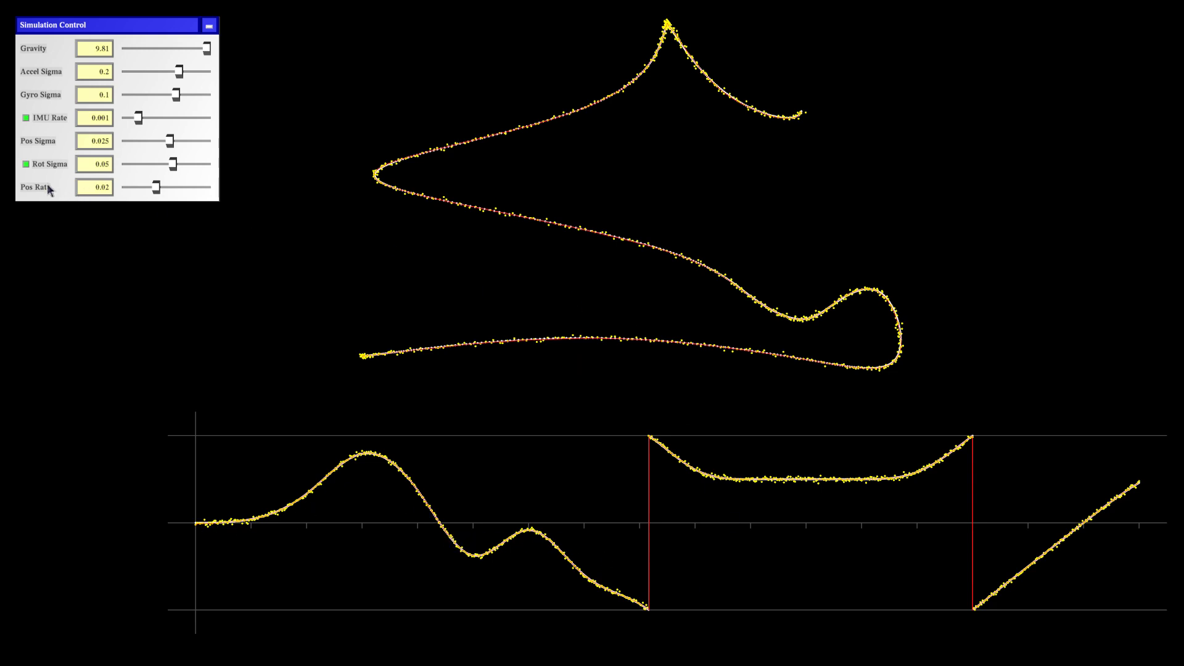
Step: Disable the rotation measurements and inspect how the estimated angle settles at the start of the angle graph
{"action": "left_click", "coordinate": [39, 167]}
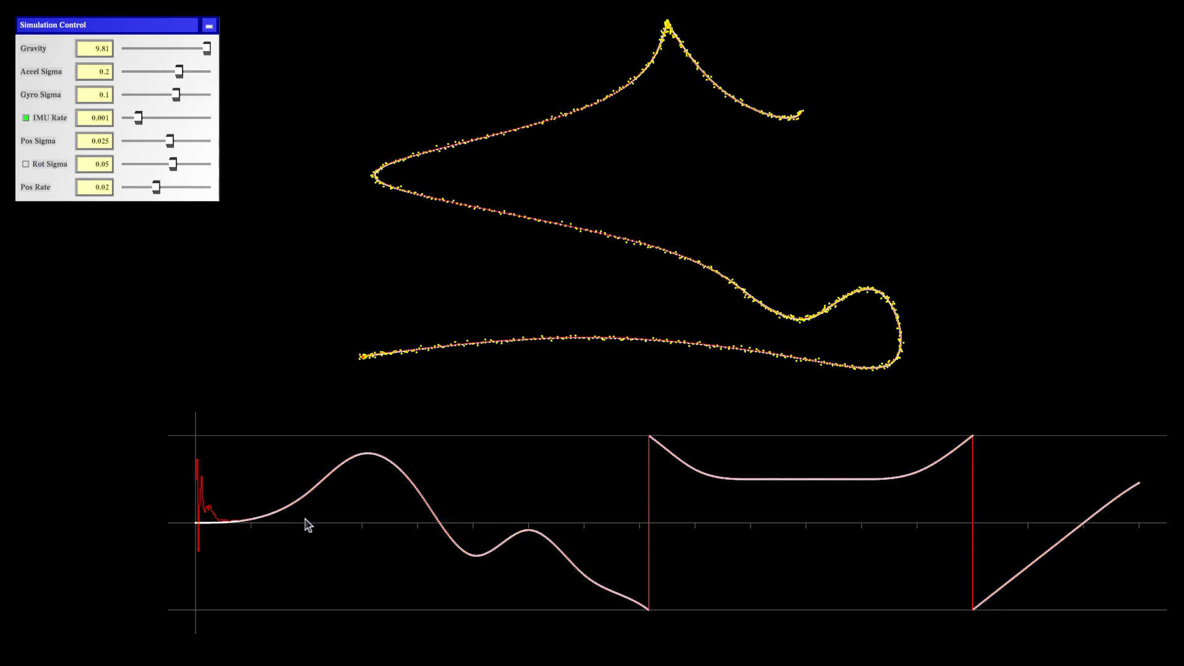
{"action": "left_click_drag", "start_coordinate": [283, 530], "coordinate": [622, 338]}
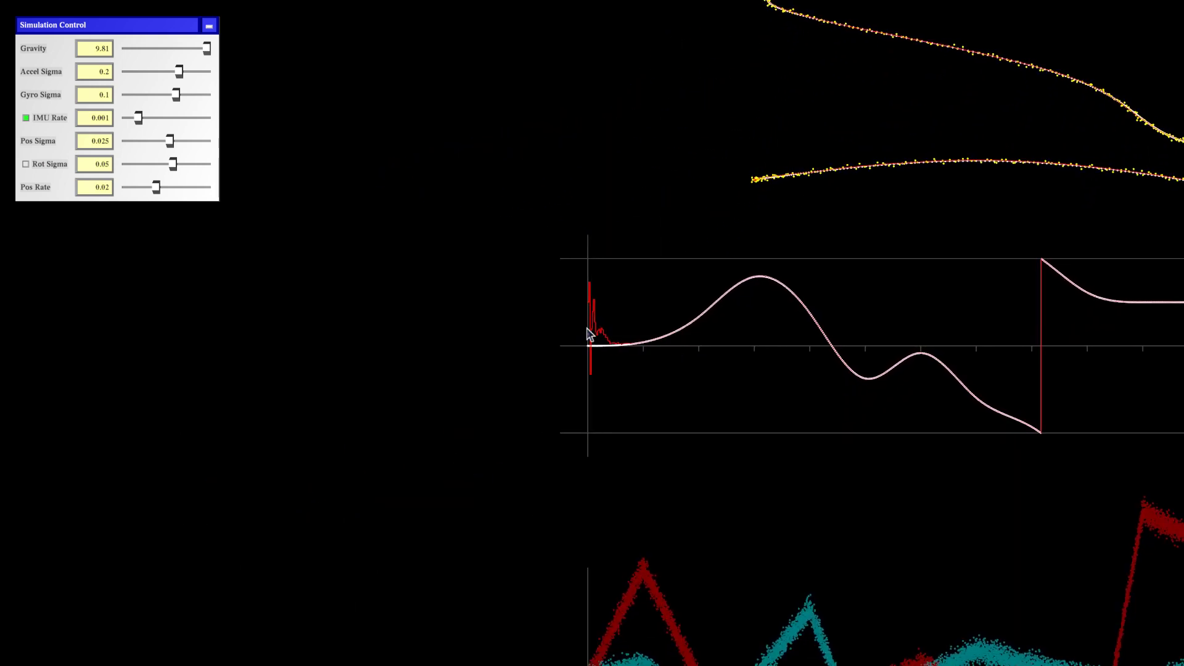
{"action": "scroll", "coordinate": [595, 331], "scroll_direction": "up", "scroll_amount": 8}
{"action": "left_click_drag", "start_coordinate": [685, 395], "coordinate": [633, 446]}
{"action": "scroll", "coordinate": [632, 446], "scroll_direction": "down", "scroll_amount": 1}
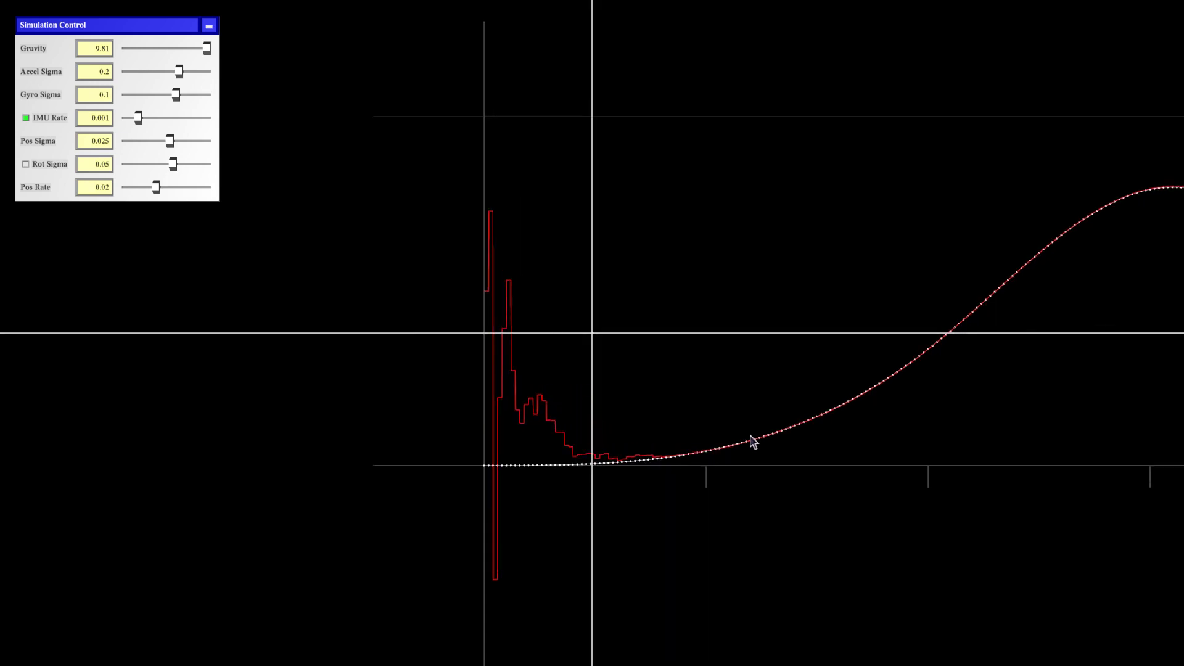
Step: Compare the estimated angle with the true angle up close along the first rise of the angle graph
{"action": "left_click_drag", "start_coordinate": [459, 408], "coordinate": [361, 452]}
{"action": "scroll", "coordinate": [603, 307], "scroll_direction": "up", "scroll_amount": 7}
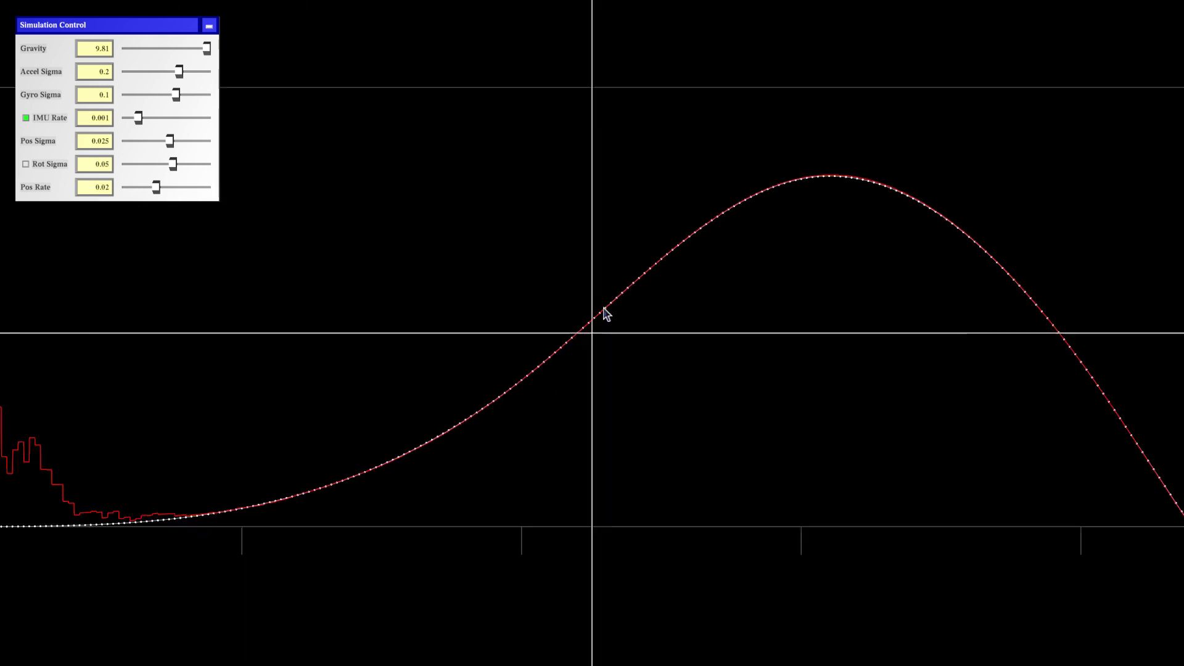
{"action": "scroll", "coordinate": [603, 306], "scroll_direction": "up", "scroll_amount": 11}
{"action": "scroll", "coordinate": [751, 331], "scroll_direction": "down", "scroll_amount": 5}
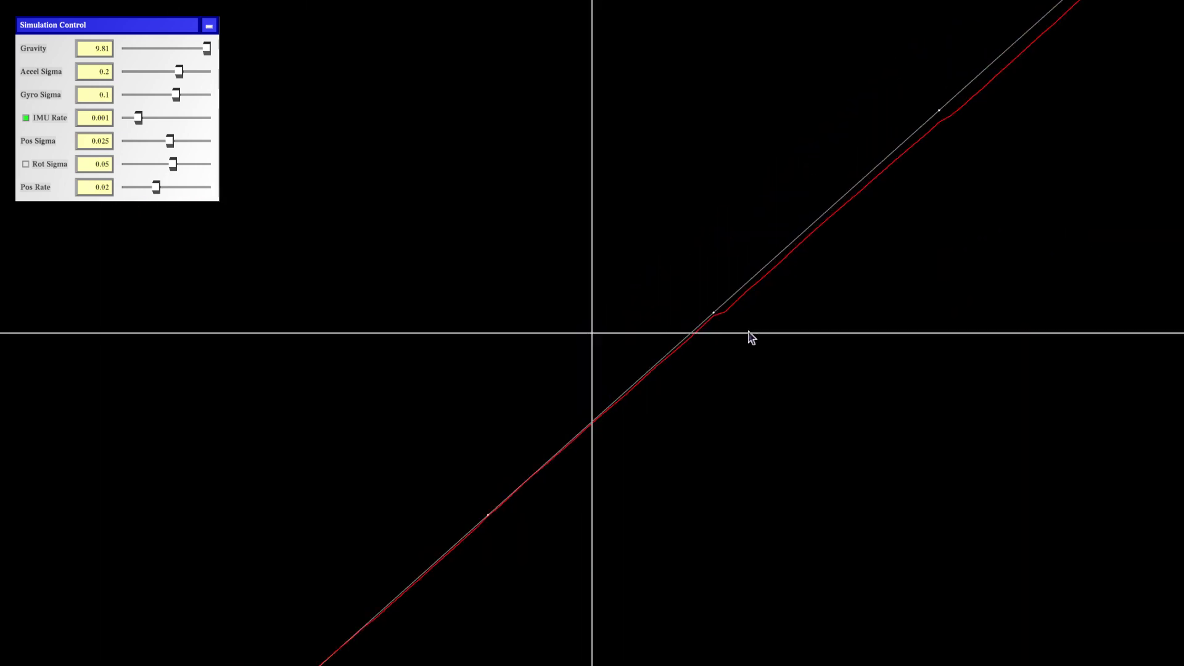
Step: Follow the estimated angle along the curve beyond the first rise, and return to the overview from the graph's start
{"action": "left_click_drag", "start_coordinate": [835, 263], "coordinate": [426, 385]}
{"action": "scroll", "coordinate": [762, 381], "scroll_direction": "down", "scroll_amount": 13}
{"action": "left_click_drag", "start_coordinate": [903, 436], "coordinate": [427, 256]}
{"action": "left_click_drag", "start_coordinate": [931, 419], "coordinate": [456, 343]}
{"action": "scroll", "coordinate": [576, 341], "scroll_direction": "up", "scroll_amount": 5}
{"action": "left_click_drag", "start_coordinate": [650, 320], "coordinate": [583, 351]}
{"action": "left_click_drag", "start_coordinate": [761, 373], "coordinate": [531, 331]}
{"action": "scroll", "coordinate": [623, 461], "scroll_direction": "down", "scroll_amount": 5}
{"action": "left_click_drag", "start_coordinate": [774, 488], "coordinate": [563, 329]}
{"action": "left_click_drag", "start_coordinate": [999, 397], "coordinate": [653, 272]}
{"action": "scroll", "coordinate": [601, 420], "scroll_direction": "down", "scroll_amount": 5}
{"action": "left_click_drag", "start_coordinate": [379, 425], "coordinate": [682, 495]}
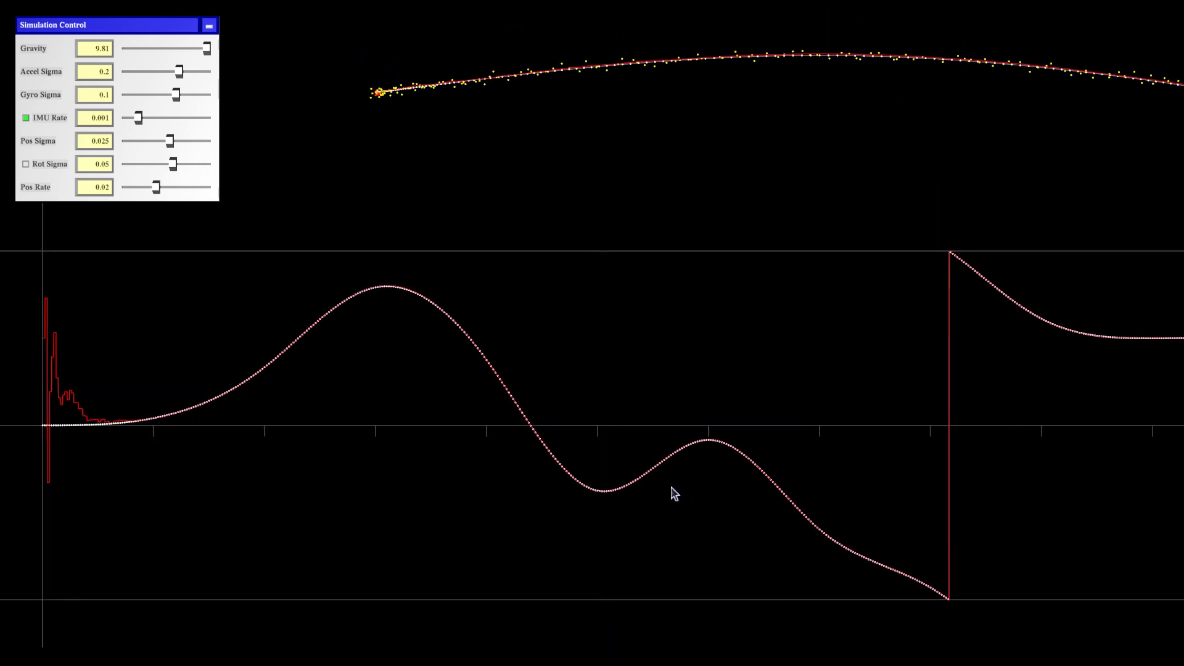
Step: View the complete trajectory with the angle graph, and examine the noisy IMU measurement graphs below them
{"action": "scroll", "coordinate": [605, 478], "scroll_direction": "down", "scroll_amount": 4}
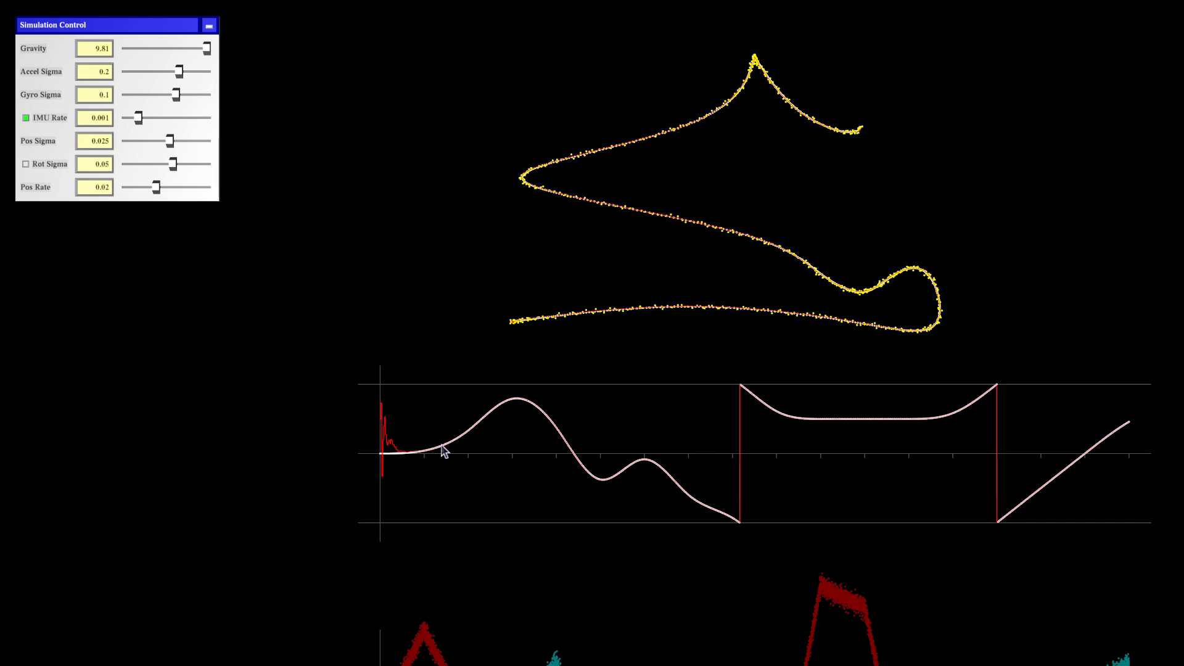
{"action": "left_click_drag", "start_coordinate": [536, 516], "coordinate": [481, 476]}
{"action": "left_click_drag", "start_coordinate": [593, 583], "coordinate": [609, 387]}
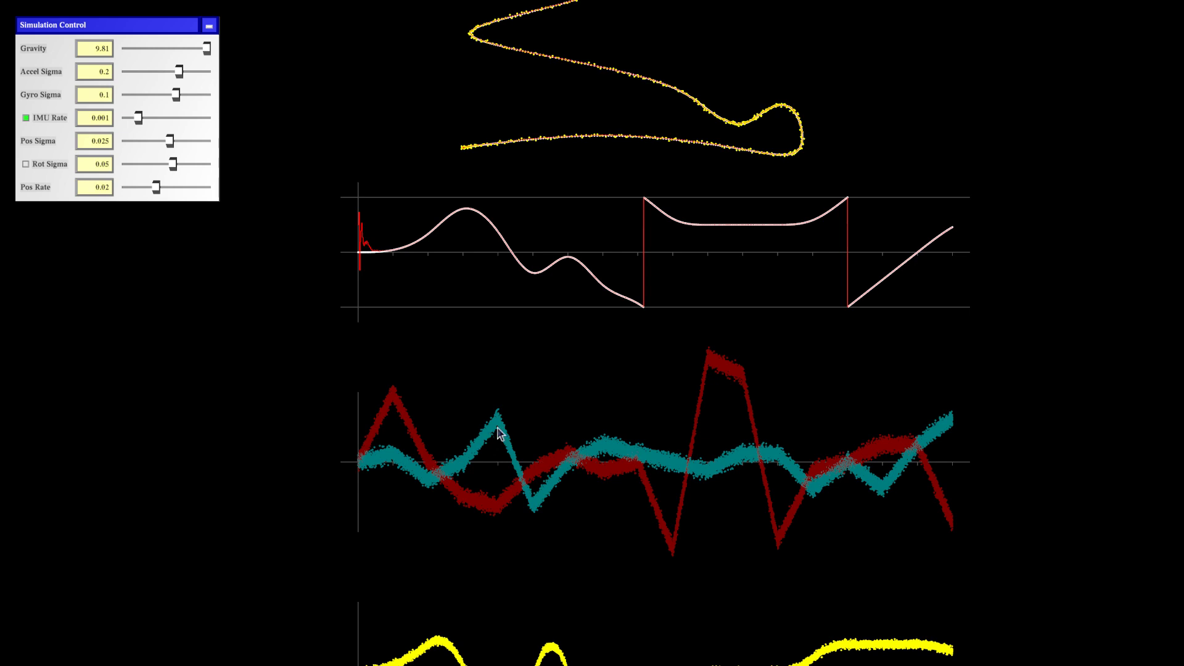
Step: Examine the estimated angle's first jumps at the start of the angle graph up close, and follow how it approaches the true angle
{"action": "left_click_drag", "start_coordinate": [515, 160], "coordinate": [746, 242]}
{"action": "scroll", "coordinate": [622, 339], "scroll_direction": "up", "scroll_amount": 5}
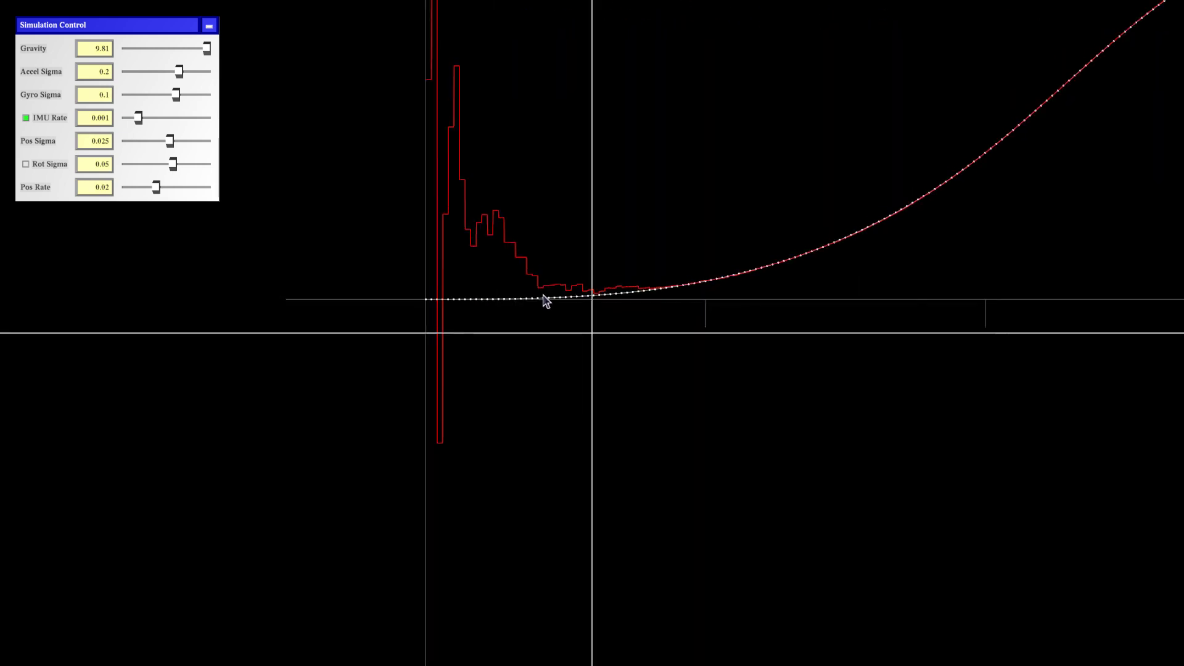
{"action": "left_click_drag", "start_coordinate": [541, 296], "coordinate": [682, 412]}
{"action": "scroll", "coordinate": [565, 203], "scroll_direction": "down", "scroll_amount": 3}
{"action": "left_click_drag", "start_coordinate": [624, 198], "coordinate": [579, 267]}
{"action": "scroll", "coordinate": [494, 320], "scroll_direction": "up", "scroll_amount": 5}
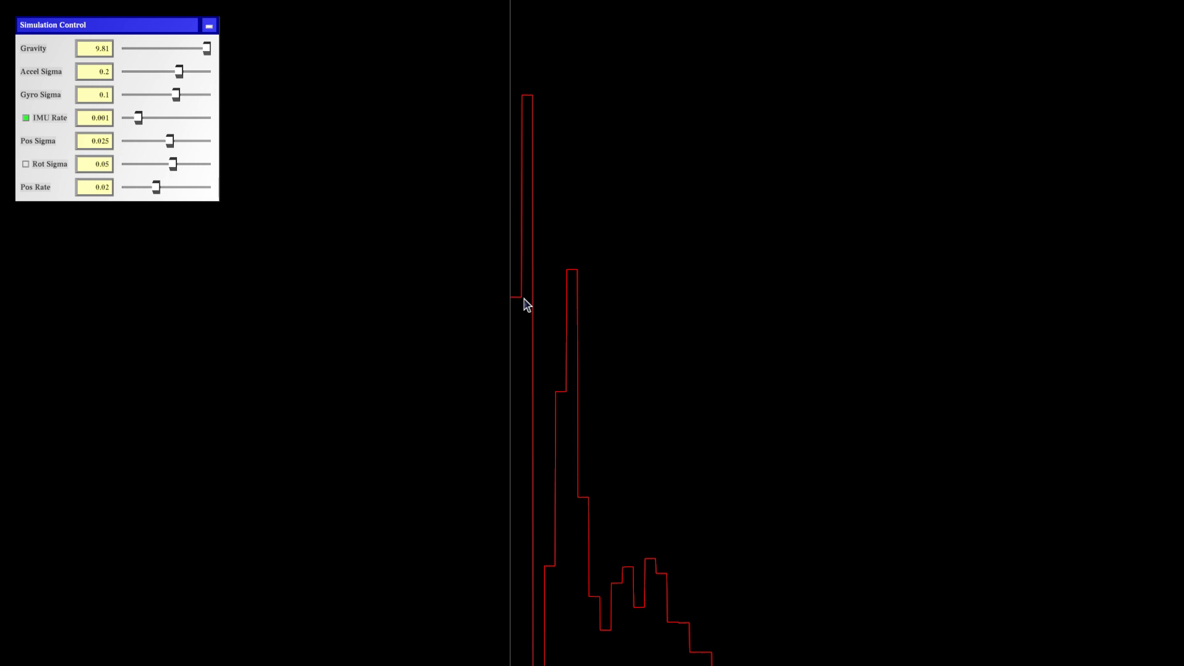
{"action": "left_click_drag", "start_coordinate": [521, 298], "coordinate": [507, 303]}
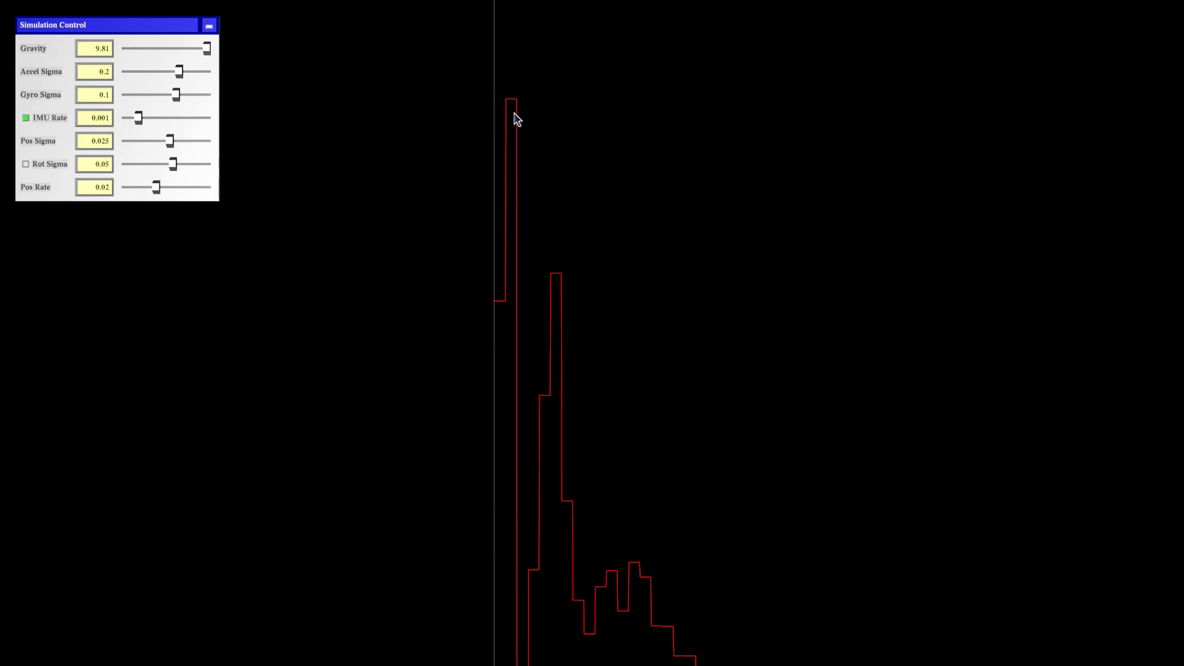
{"action": "scroll", "coordinate": [553, 327], "scroll_direction": "down", "scroll_amount": 3}
{"action": "left_click_drag", "start_coordinate": [686, 446], "coordinate": [576, 299]}
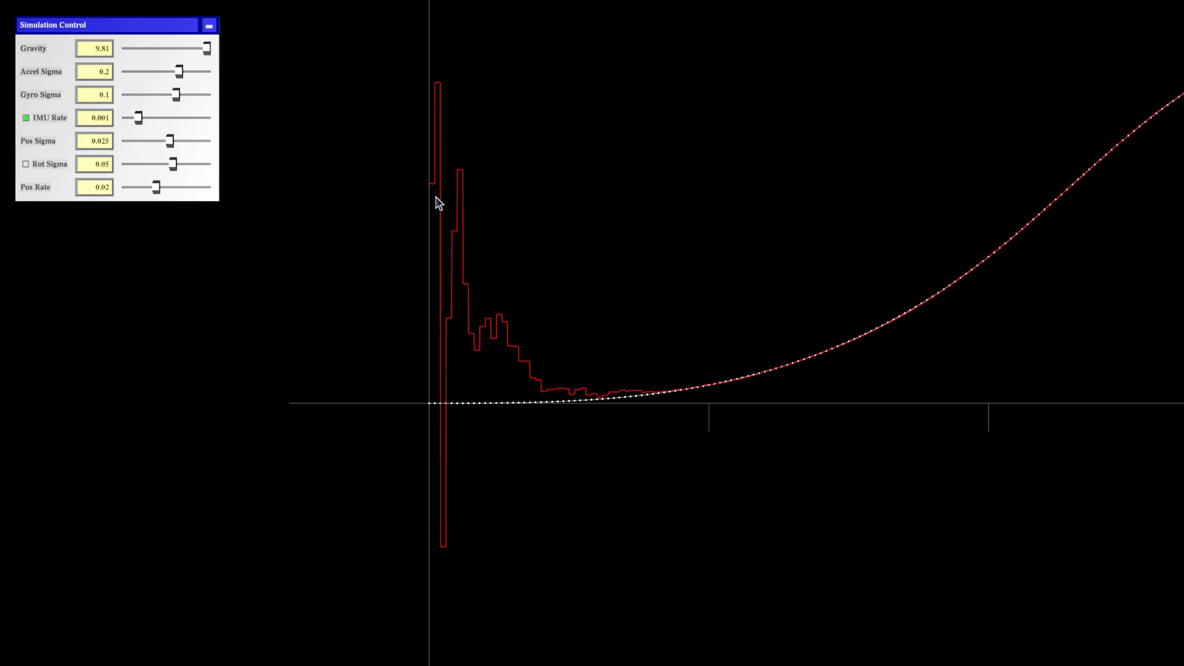
{"action": "left_click_drag", "start_coordinate": [558, 237], "coordinate": [584, 251]}
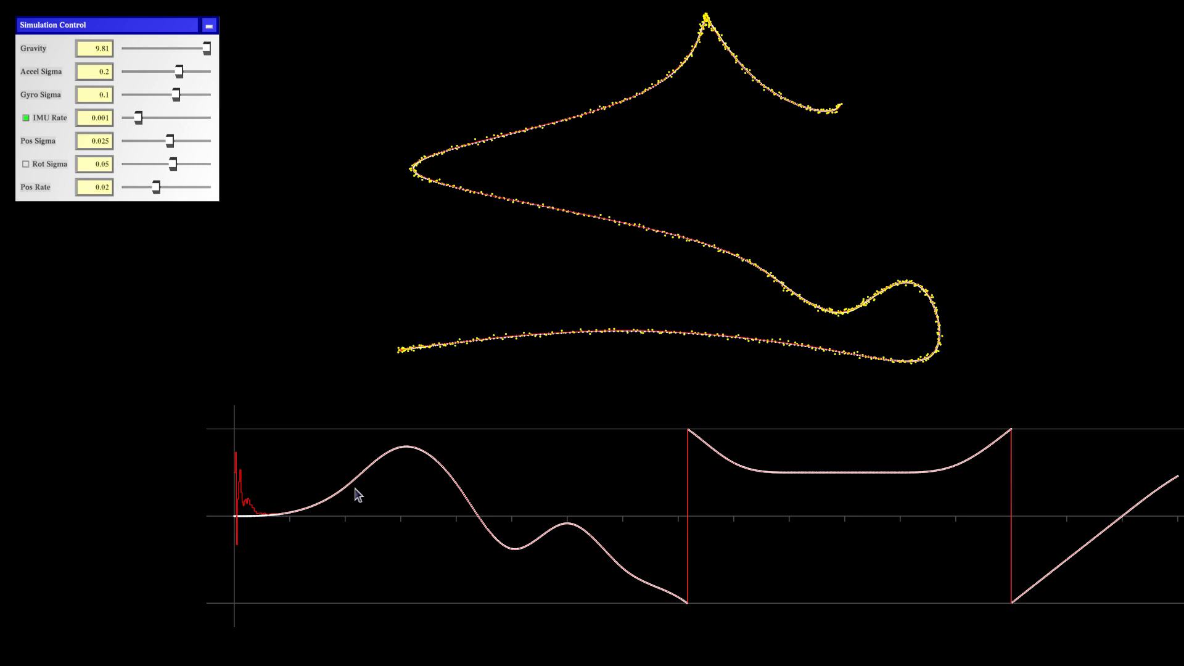
Step: Enable the rotation measurements to compare the angle estimate, disable them again, and view the complete trajectory above the angle graph
{"action": "left_click", "coordinate": [41, 165]}
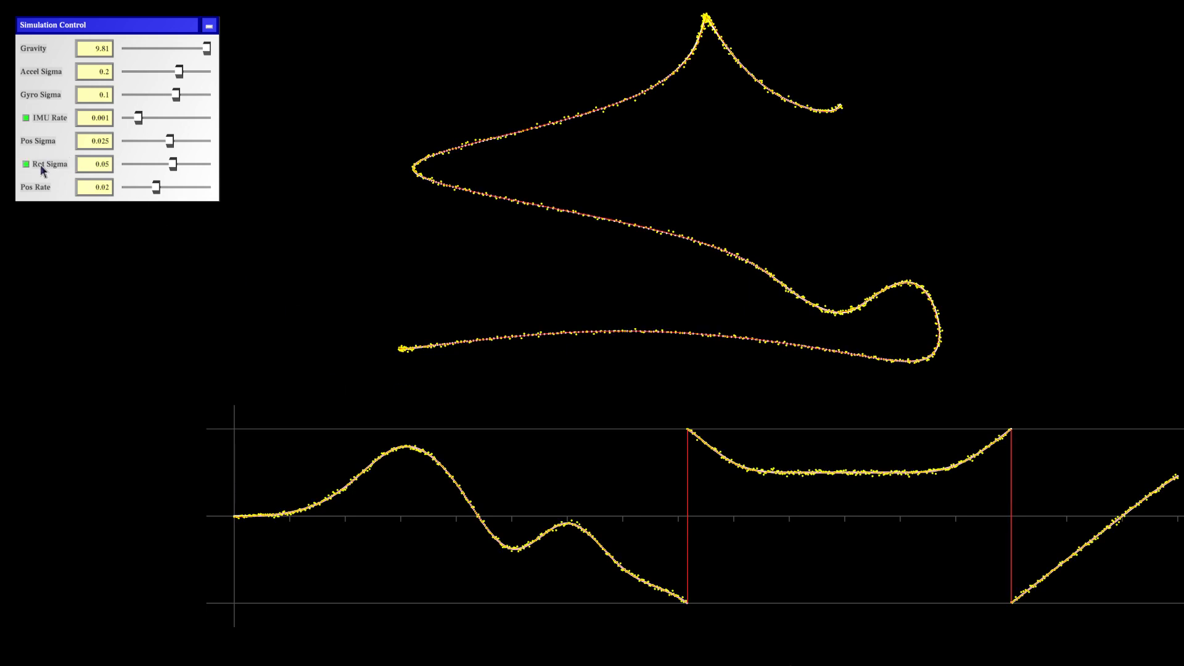
{"action": "left_click", "coordinate": [43, 170]}
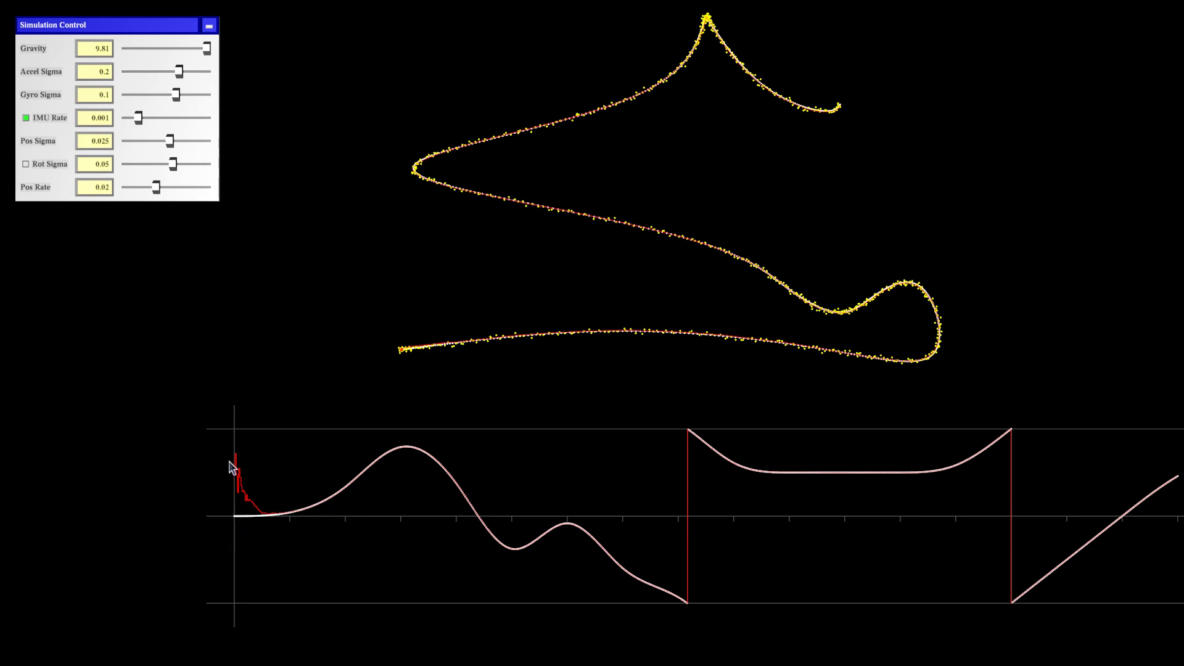
{"action": "left_click_drag", "start_coordinate": [671, 241], "coordinate": [581, 330]}
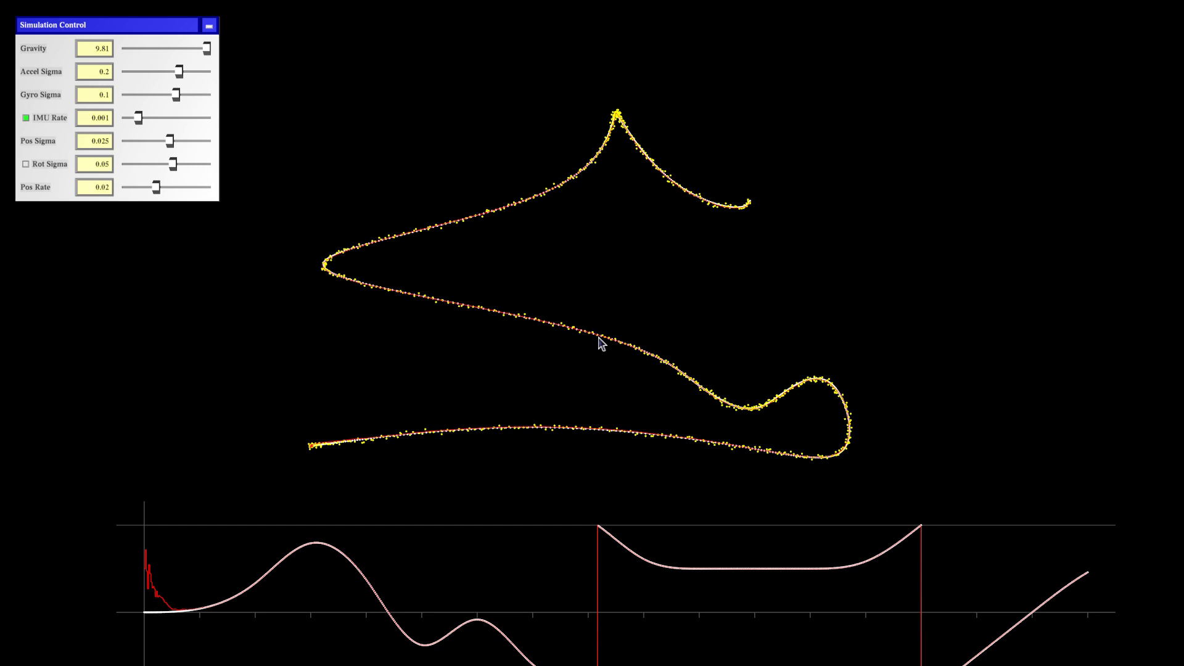
{"action": "left_click_drag", "start_coordinate": [630, 466], "coordinate": [607, 393]}
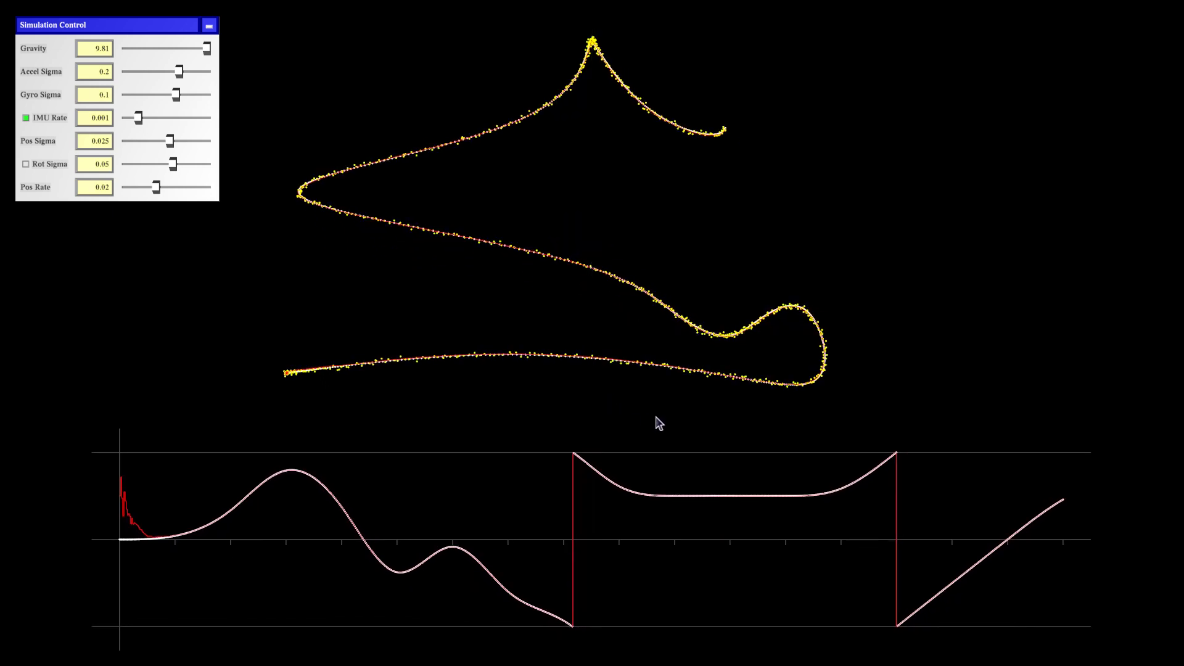